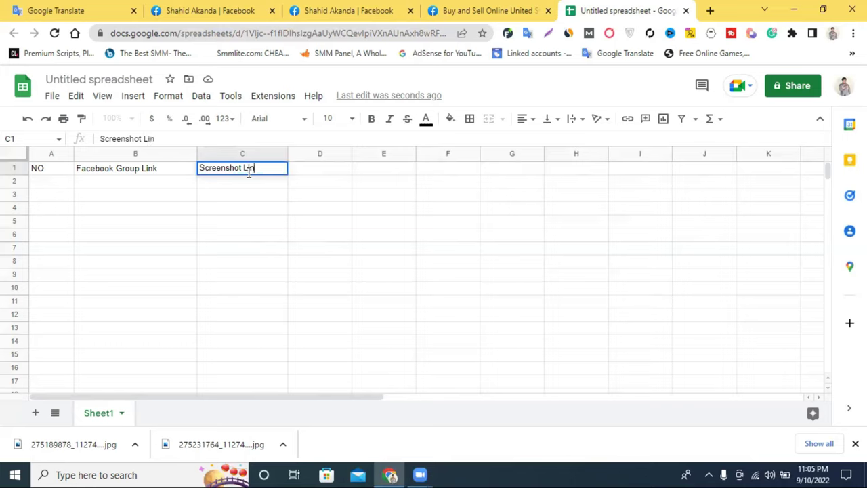
Step: Widen column D and enter the header Members in cell D1
click(363, 184)
drag(350, 154, 374, 154)
click(498, 10)
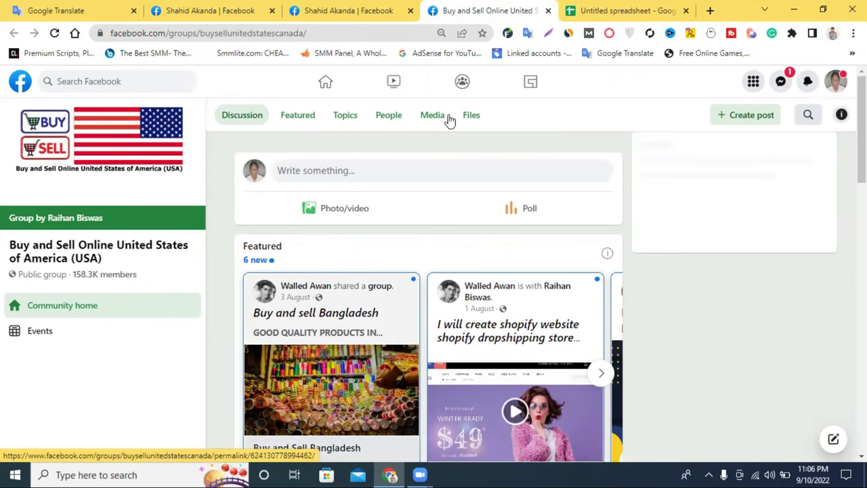
click(596, 10)
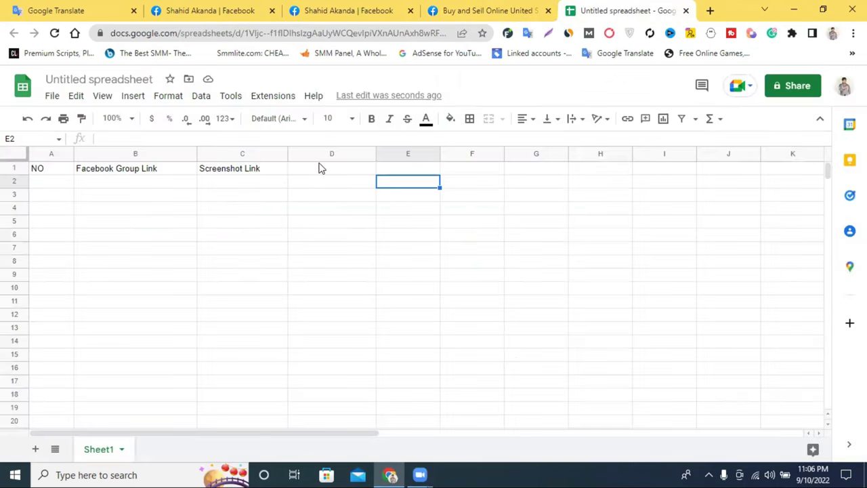
double_click(332, 170)
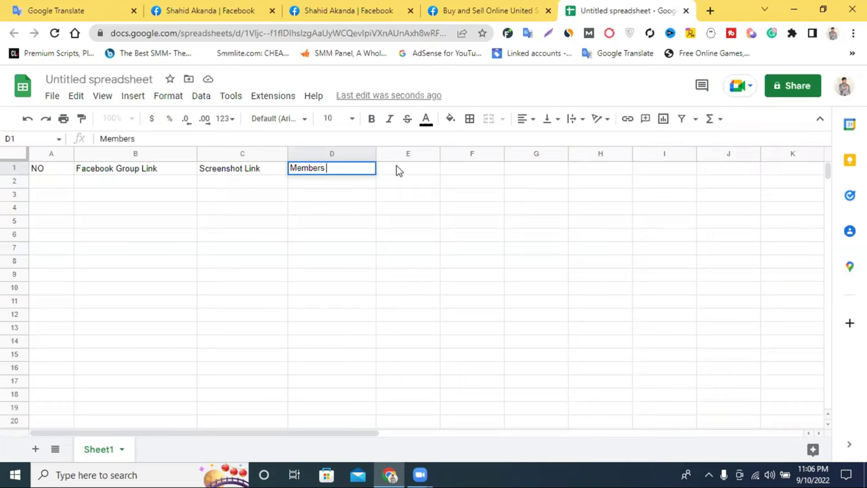
Step: Widen column E to several times its width and enter the header Live Link in cell E1
drag(440, 153, 464, 153)
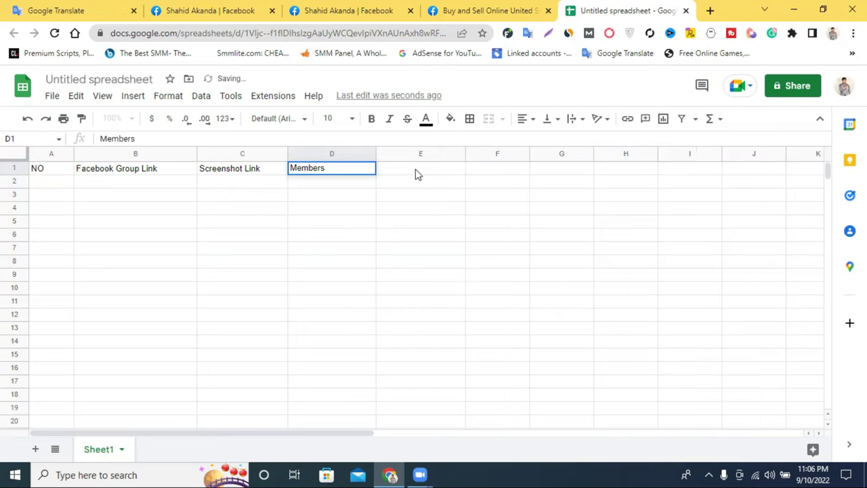
click(415, 169)
drag(467, 161, 776, 190)
double_click(473, 168)
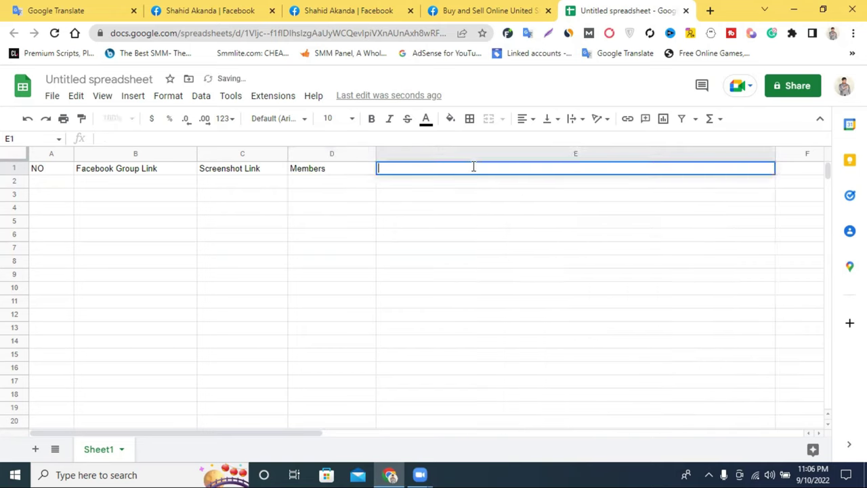
text(Live Link)
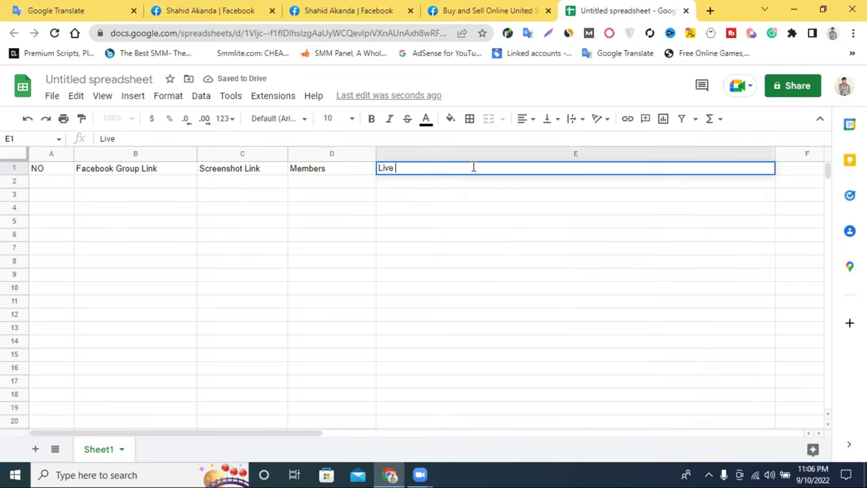
click(9, 169)
Step: Rename the spreadsheet as "organic facebook promotion proof"
click(93, 80)
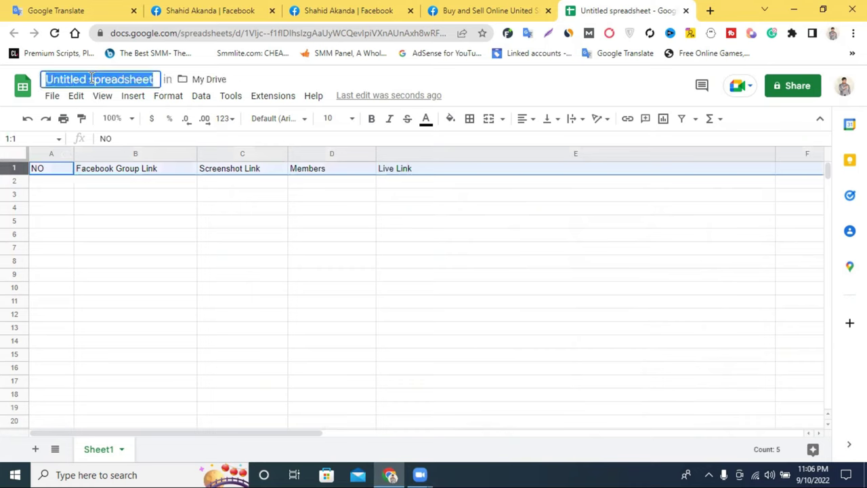
text(donny )
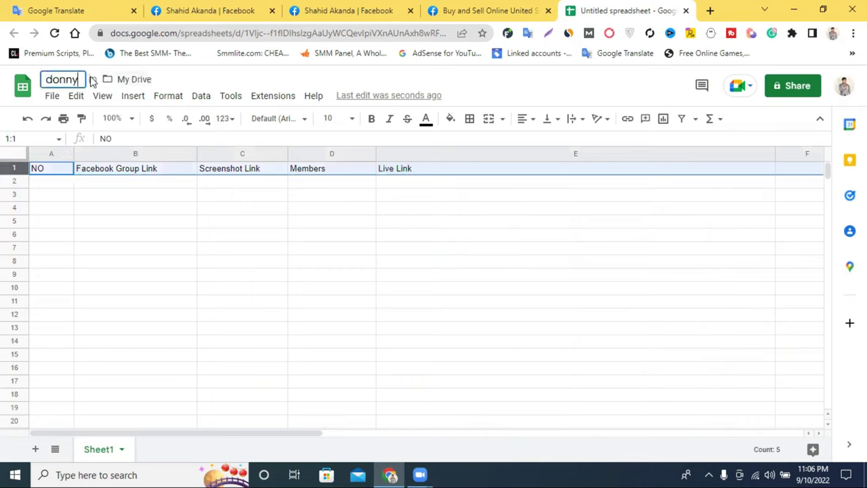
text(bu)
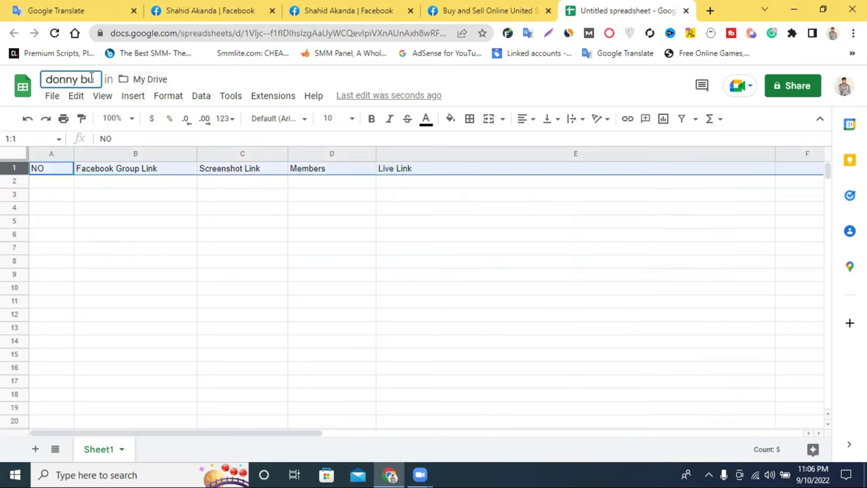
key(BackSpace)
key(BackSpace)
text(k)
key(BackSpace)
text(k)
key(BackSpace)
text(w)
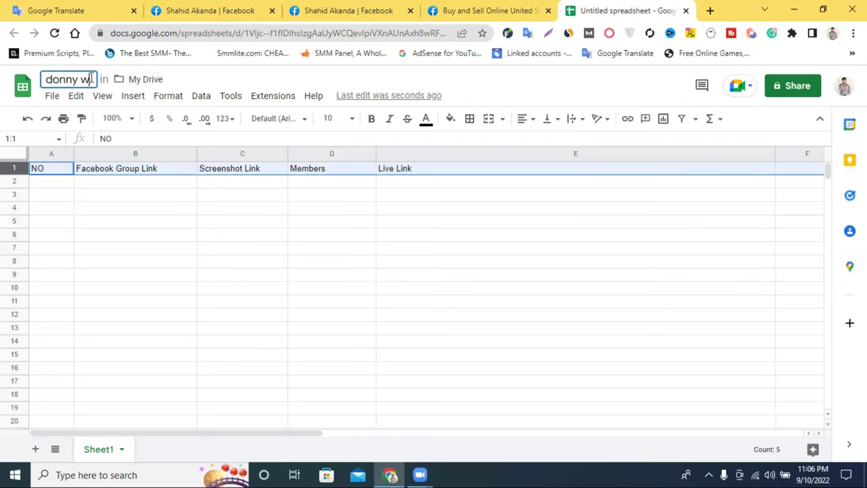
key(BackSpace)
key(BackSpace)
key(BackSpace)
key(BackSpace)
key(BackSpace)
key(BackSpace)
key(BackSpace)
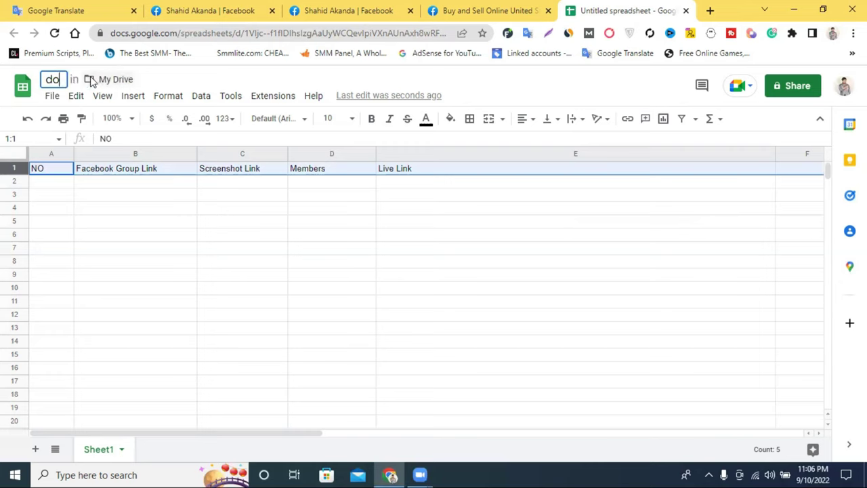
text(Face)
key(BackSpace)
key(BackSpace)
key(BackSpace)
key(BackSpace)
text(orga)
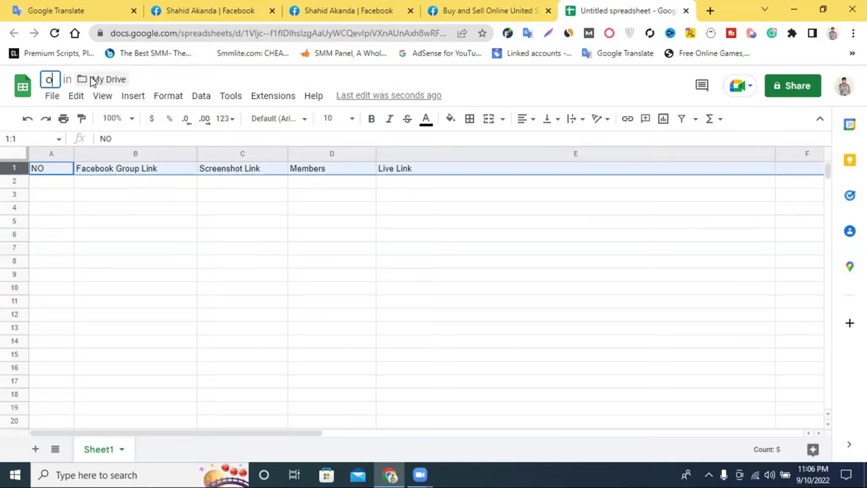
text(ni)
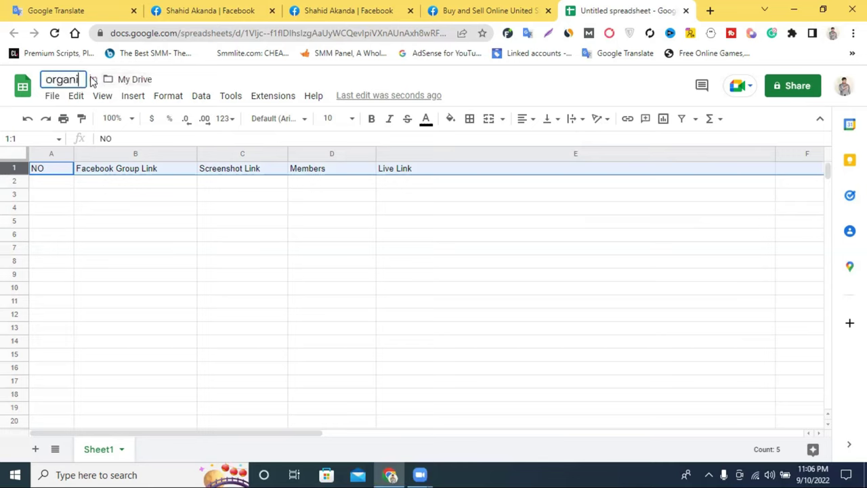
text(c facebook promotion proof)
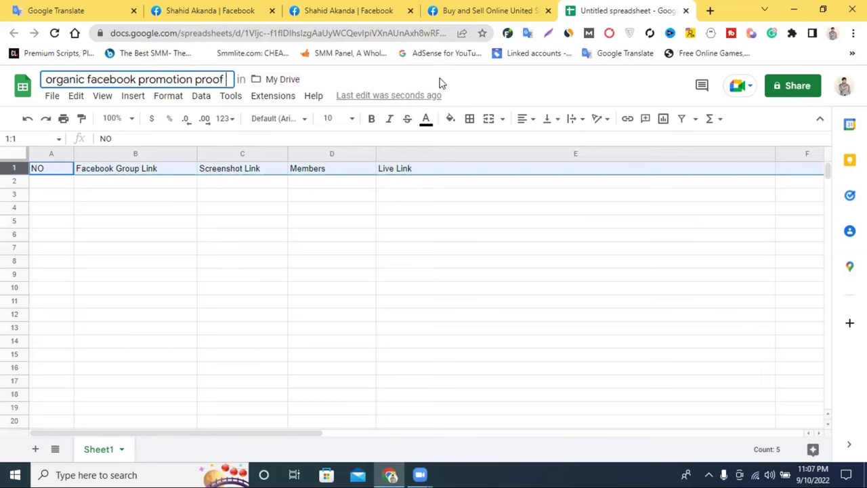
key(Return)
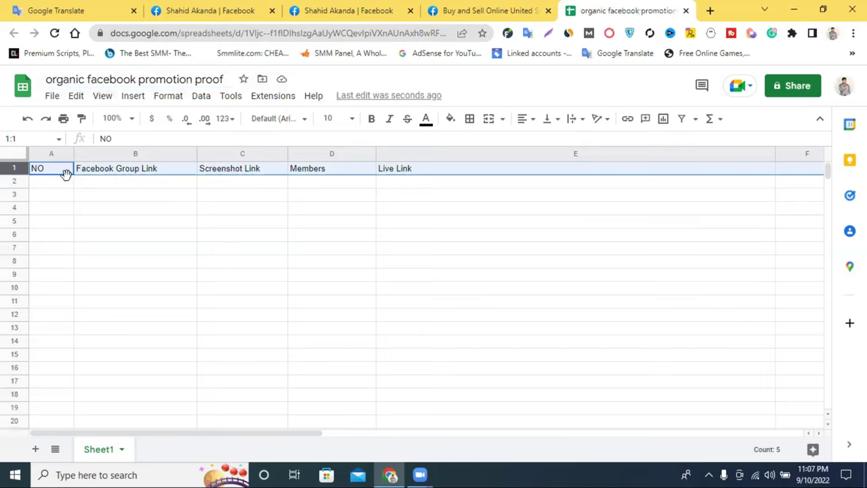
Step: Set the font size of header row 1 to 14 and widen columns C and B to fit their headers
click(355, 119)
click(332, 283)
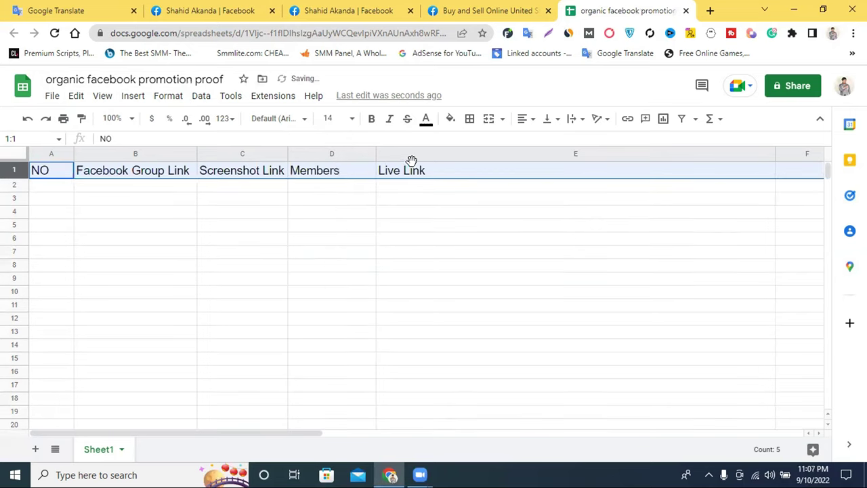
drag(288, 153, 317, 153)
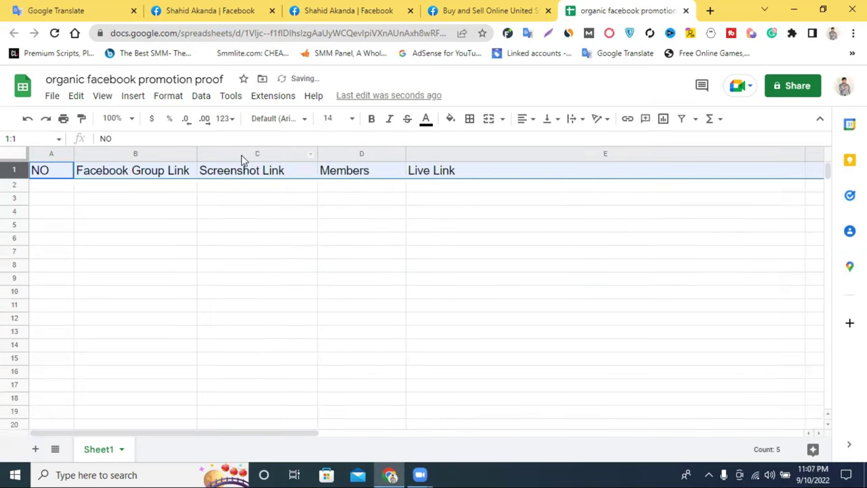
drag(196, 152, 219, 152)
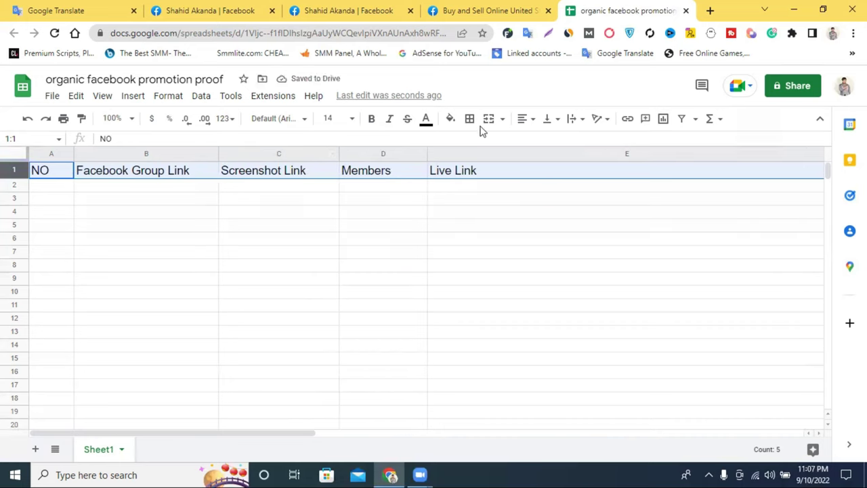
Step: Centre the header row's text horizontally and fill the row with yellow
click(523, 119)
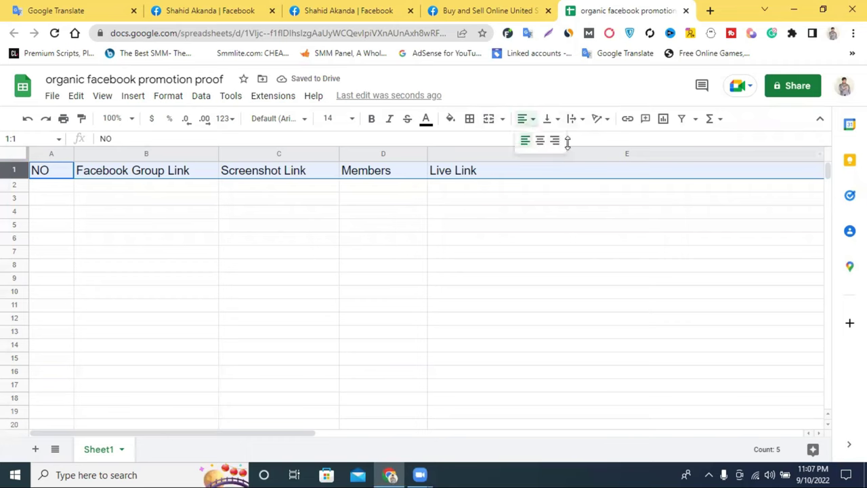
click(540, 140)
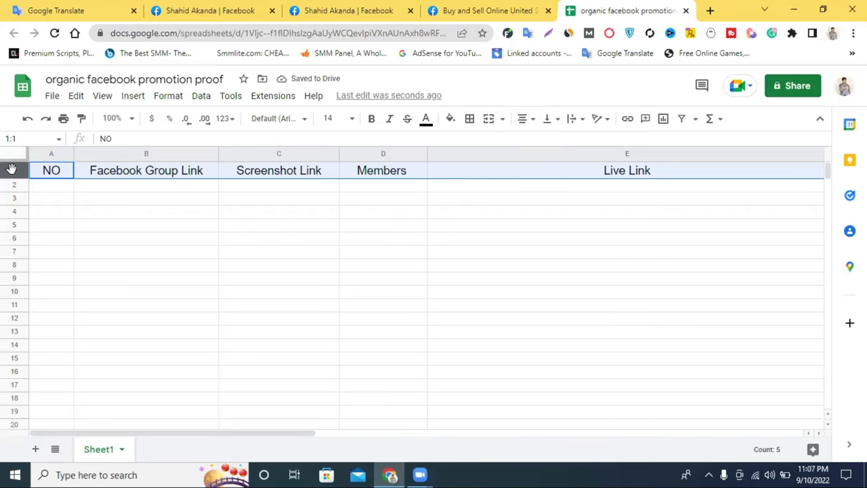
click(449, 119)
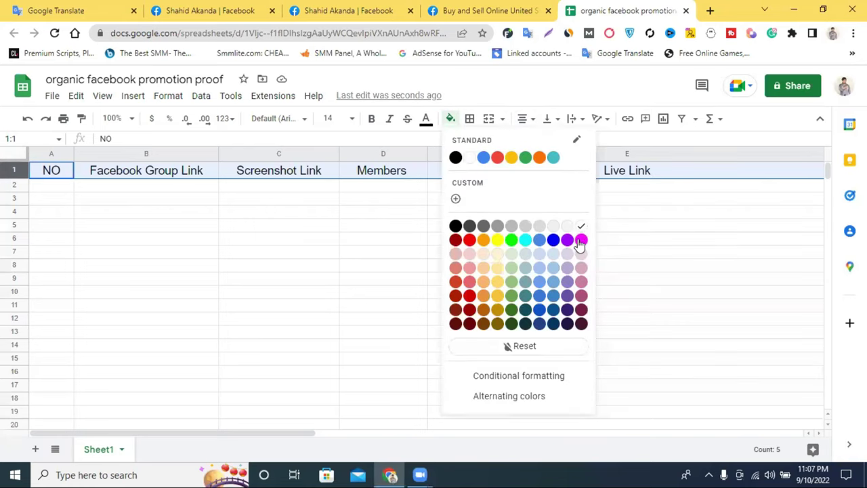
click(578, 241)
click(452, 119)
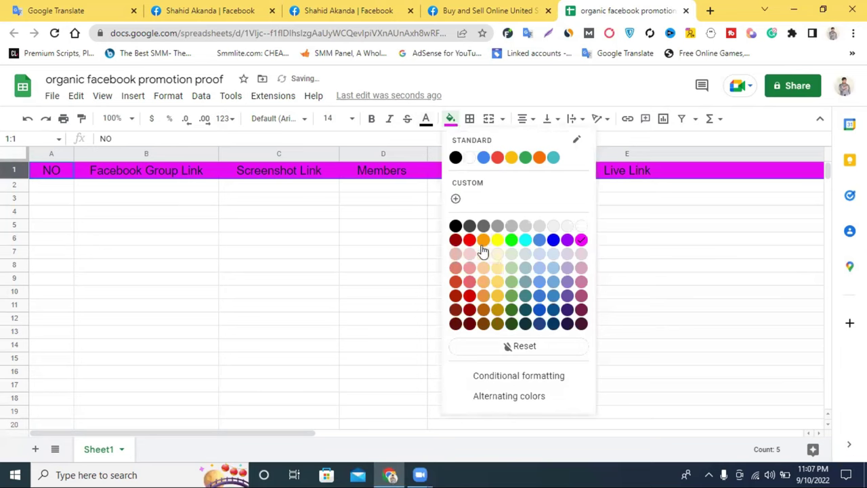
click(500, 246)
click(701, 254)
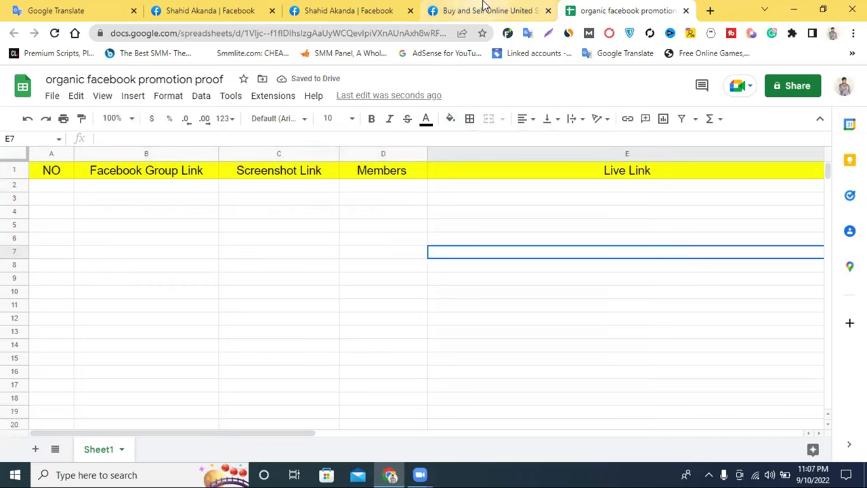
Step: Open the Usa Buy & Sell Group from the Facebook profile's groups list in a new browser tab
click(484, 8)
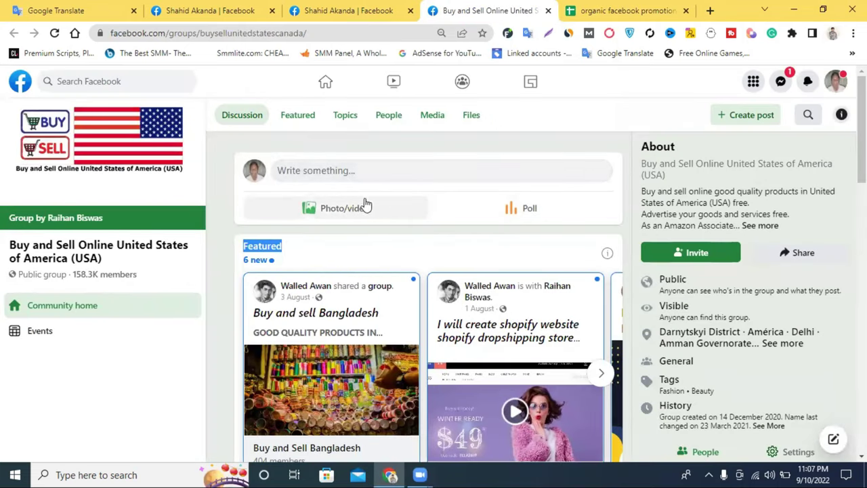
scroll(419, 210, down, 1)
scroll(443, 203, up, 1)
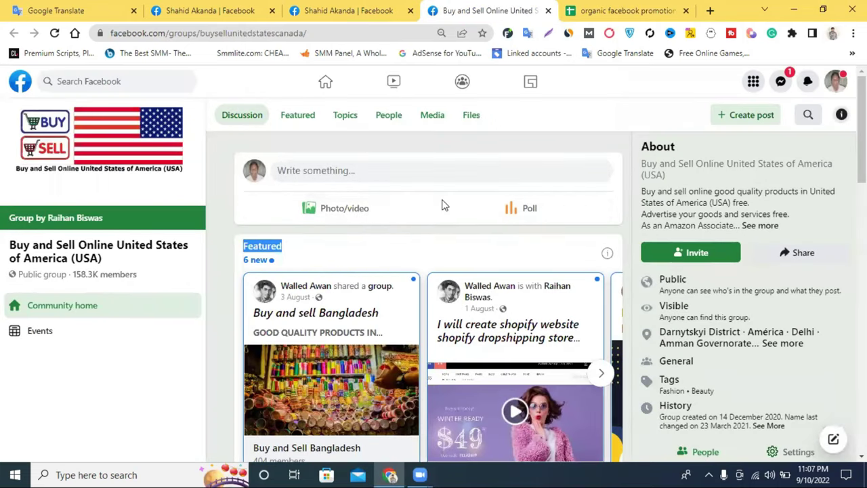
click(316, 10)
scroll(474, 187, down, 2)
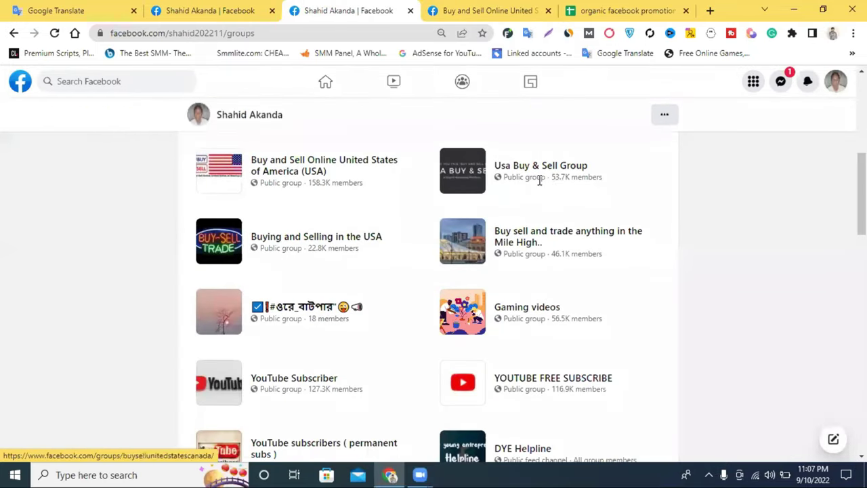
right_click(523, 168)
click(542, 175)
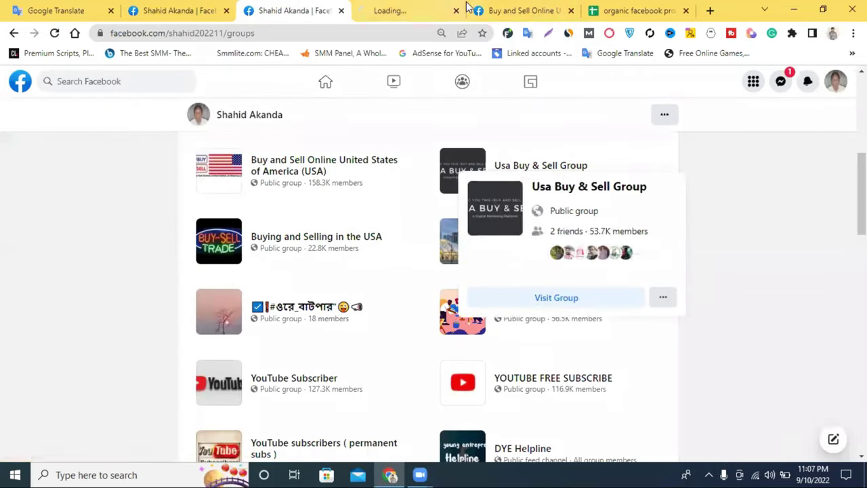
click(406, 10)
Step: Examine the product page behind the buy link in the profile's children's potty post, then close that page
click(162, 8)
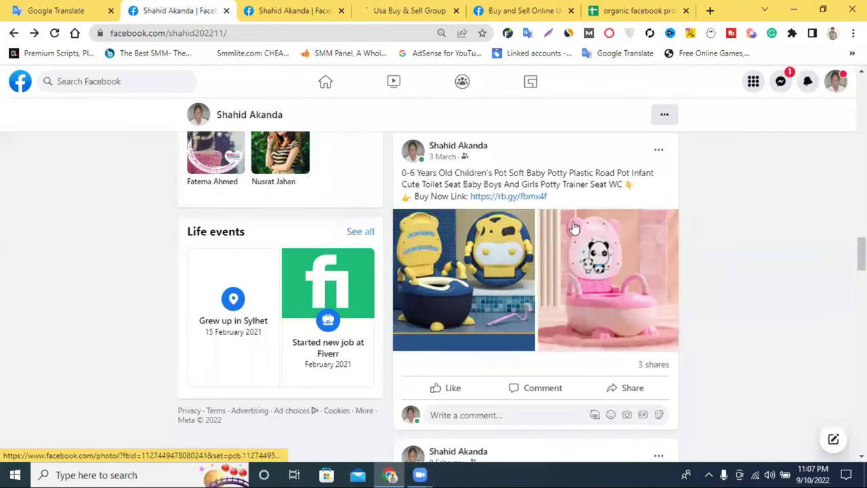
right_click(508, 198)
click(542, 206)
click(242, 10)
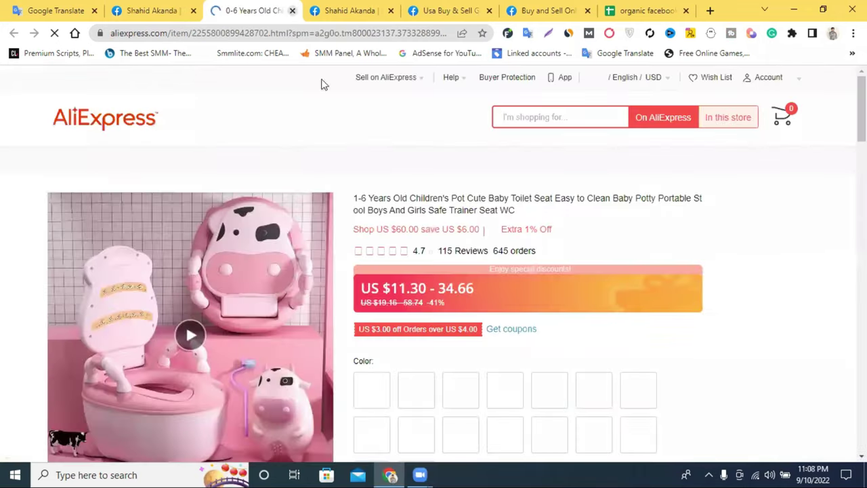
scroll(423, 232, down, 1)
scroll(232, 198, down, 1)
scroll(284, 200, up, 2)
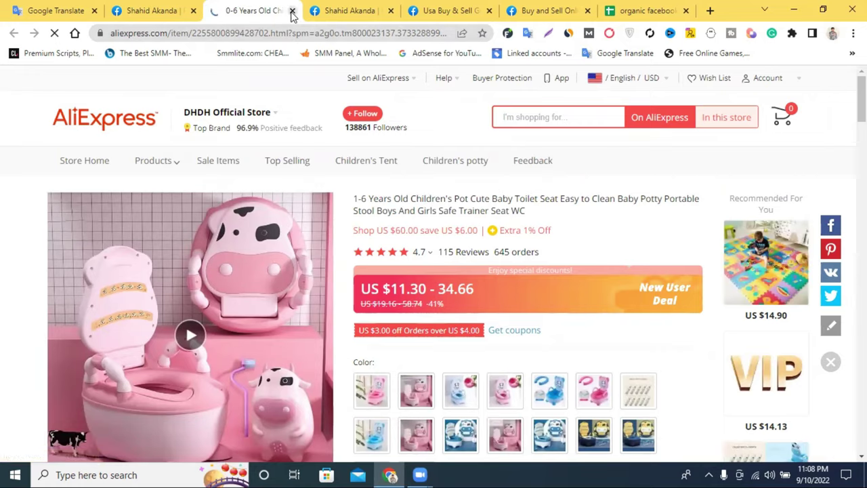
key(ctrl+w)
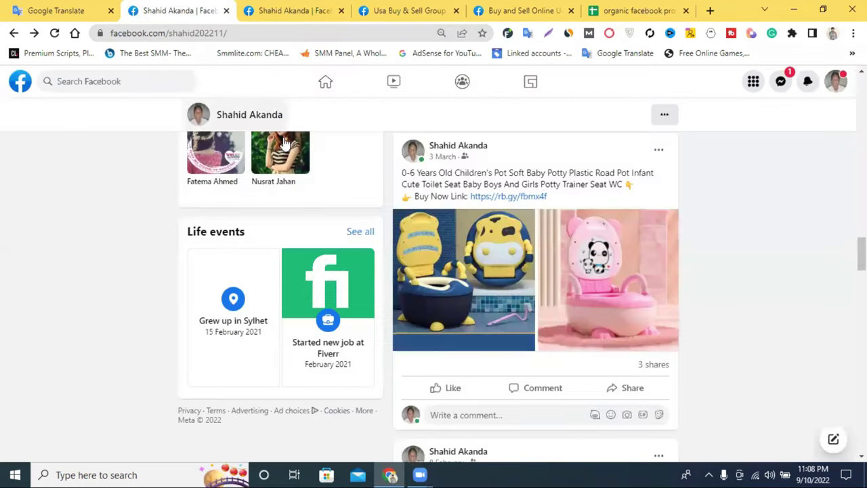
Step: Copy the children's potty post's full text including its buy link, and switch to the Buy and Sell Online United States group
drag(559, 200, 517, 197)
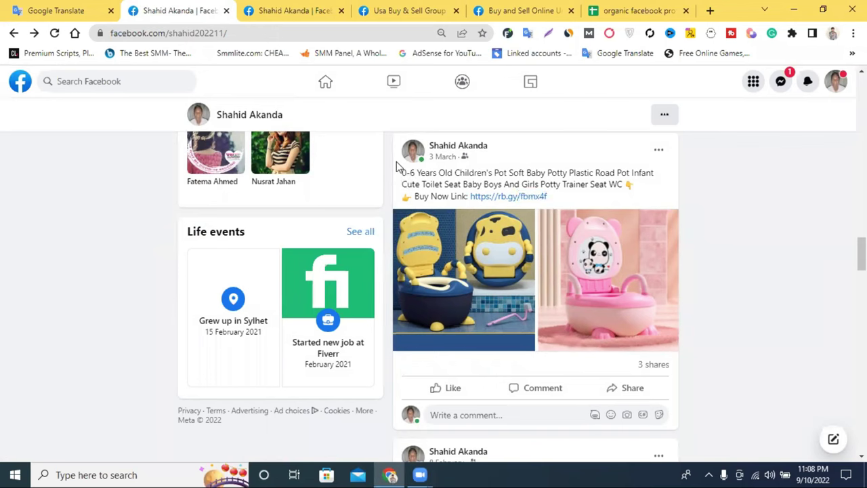
drag(400, 174, 547, 198)
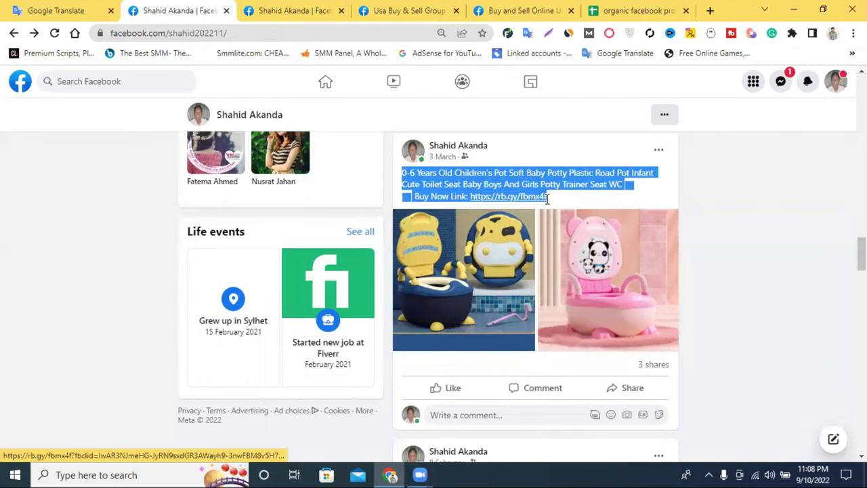
right_click(539, 197)
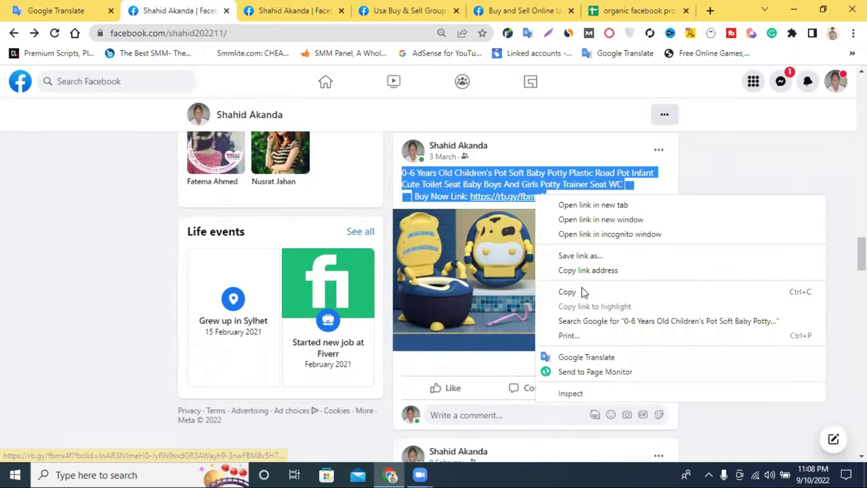
click(565, 290)
click(518, 9)
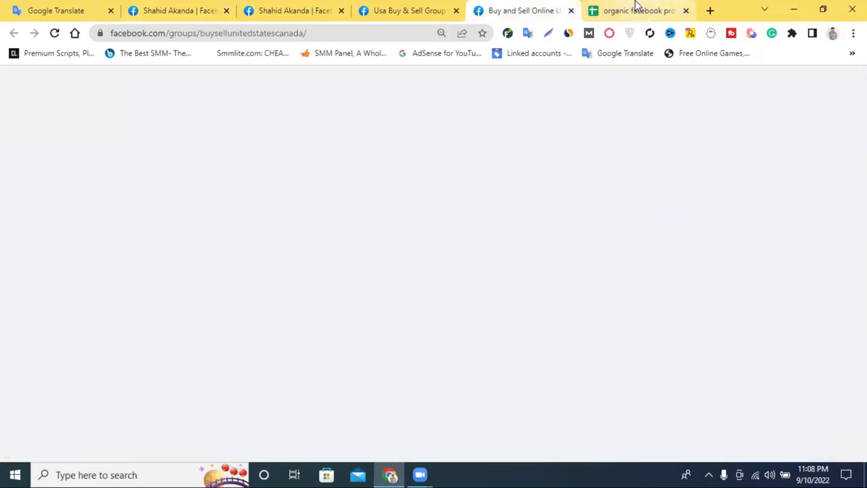
Step: Open the discussion section of the Usa Buy & Sell Group
click(639, 9)
click(519, 8)
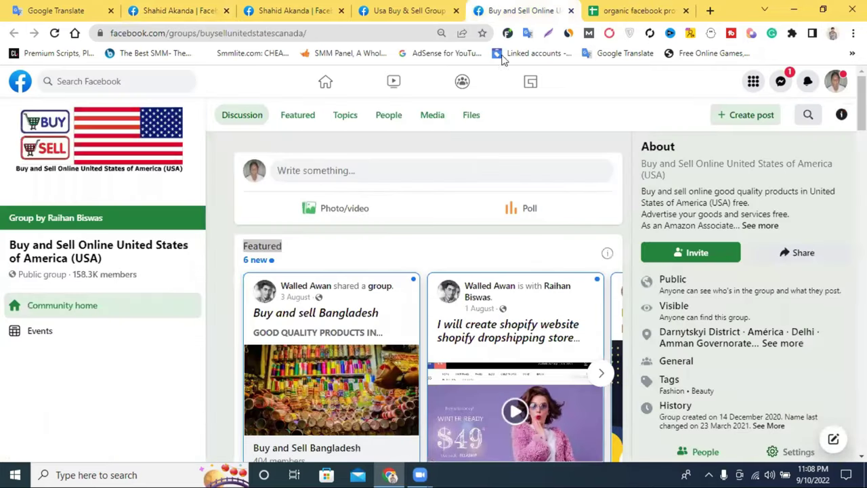
click(407, 9)
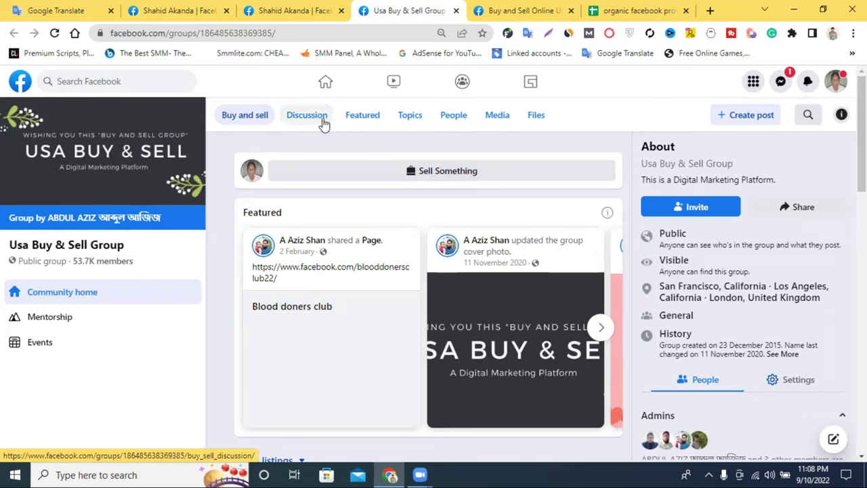
click(310, 122)
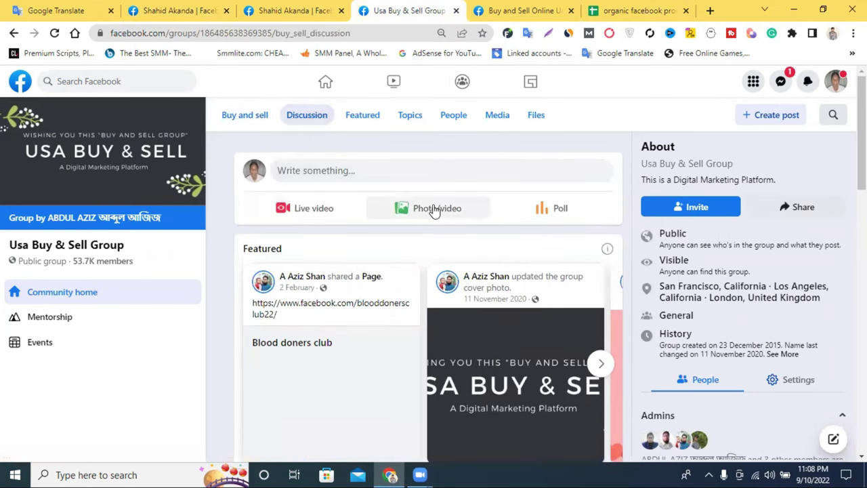
Step: Publish a post in the Buy and Sell Online United States group with the two potty photos from Downloads and the copied product text
click(528, 10)
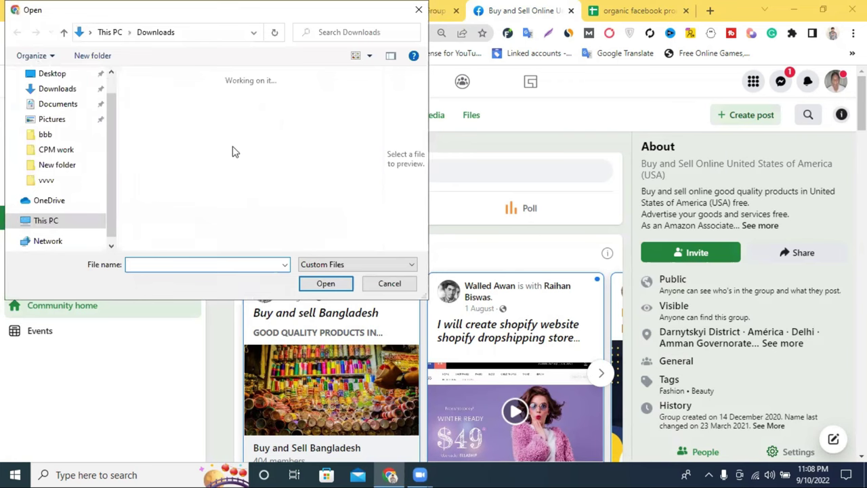
click(200, 115)
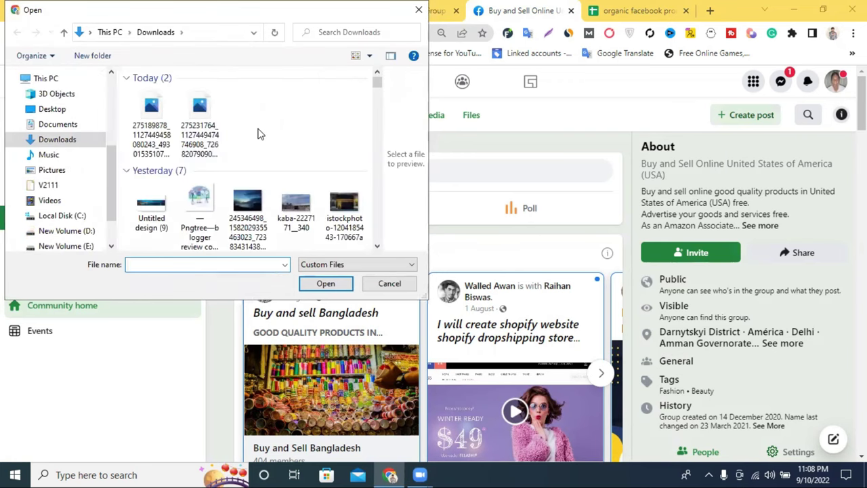
drag(171, 135, 149, 137)
click(327, 284)
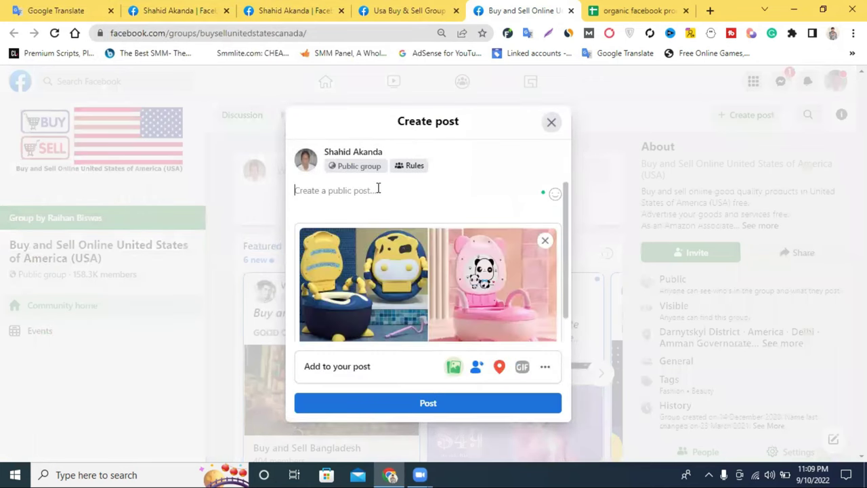
right_click(396, 190)
click(426, 289)
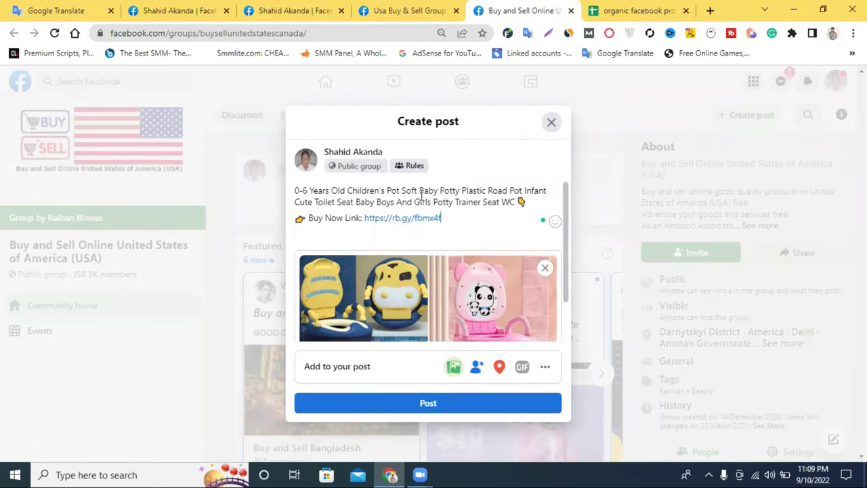
scroll(434, 271, down, 2)
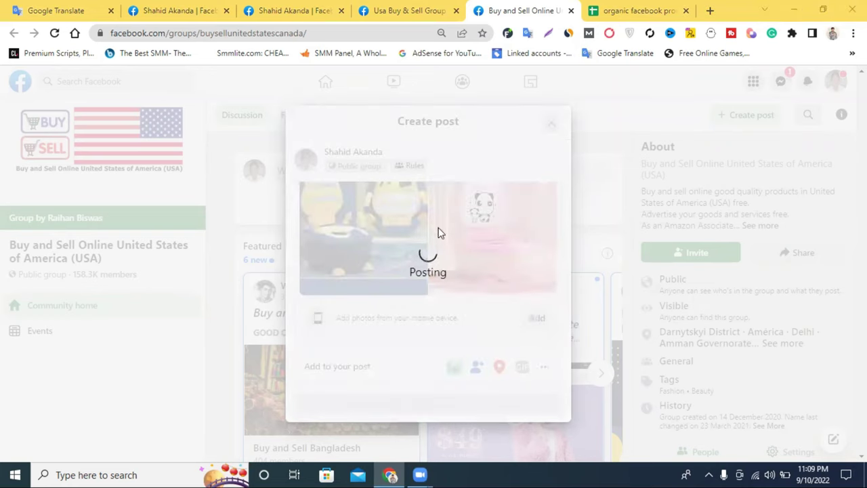
Step: Answer the participation review's question about where you are from with "bangladesh", submit it, and check the submitted potty post
click(370, 297)
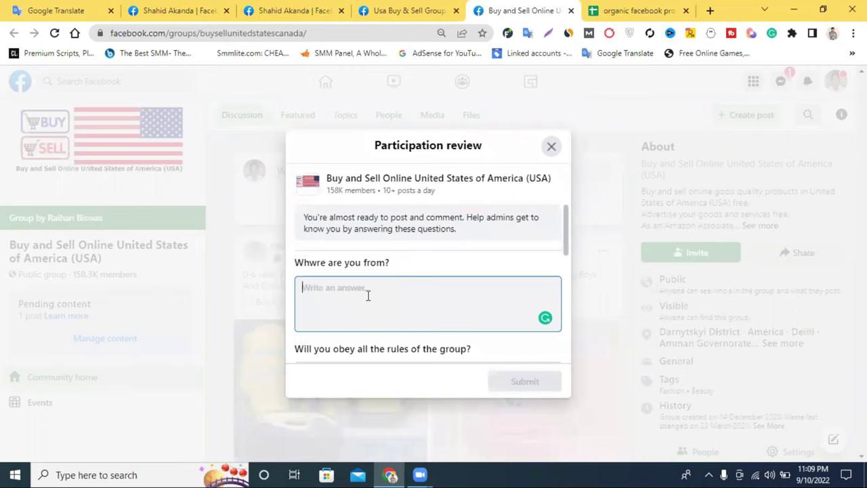
text(bangladesh)
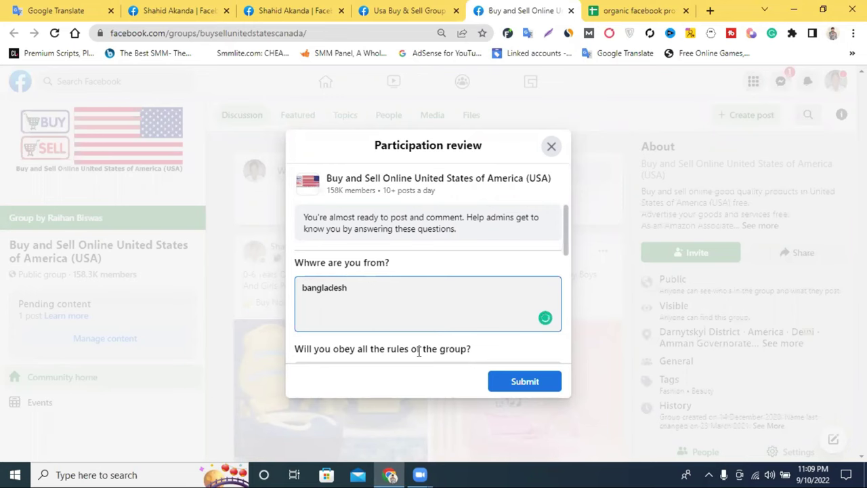
click(509, 390)
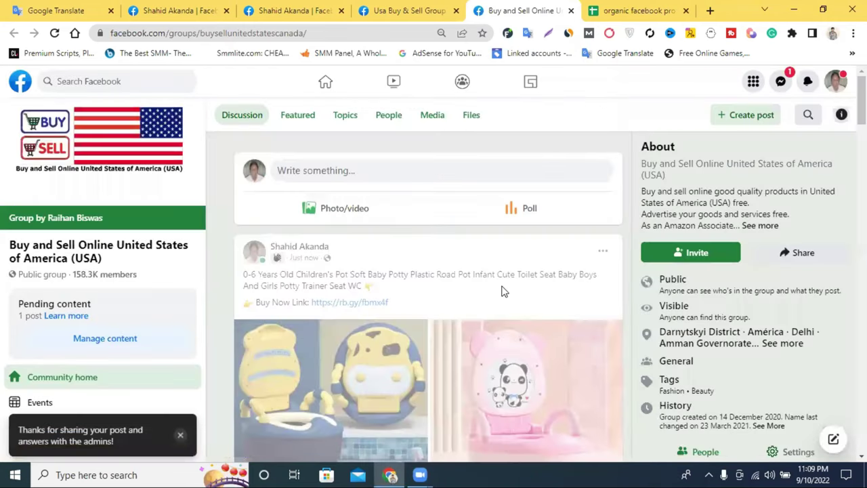
scroll(503, 292, down, 1)
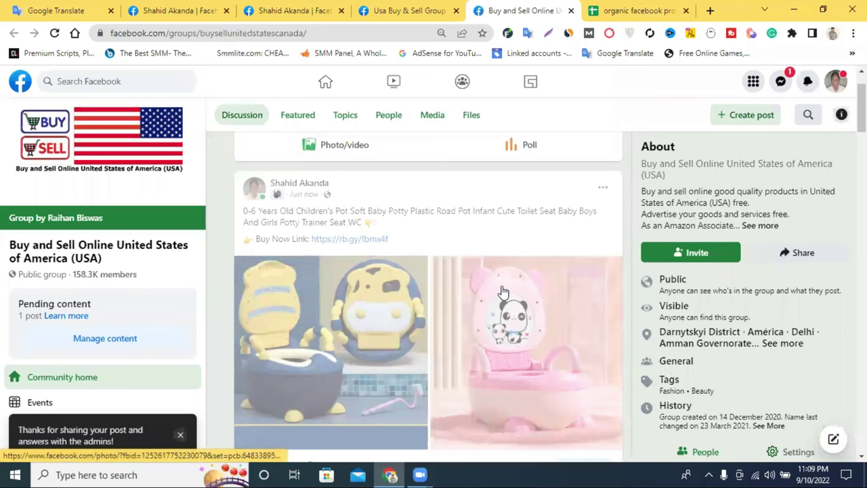
scroll(506, 289, down, 3)
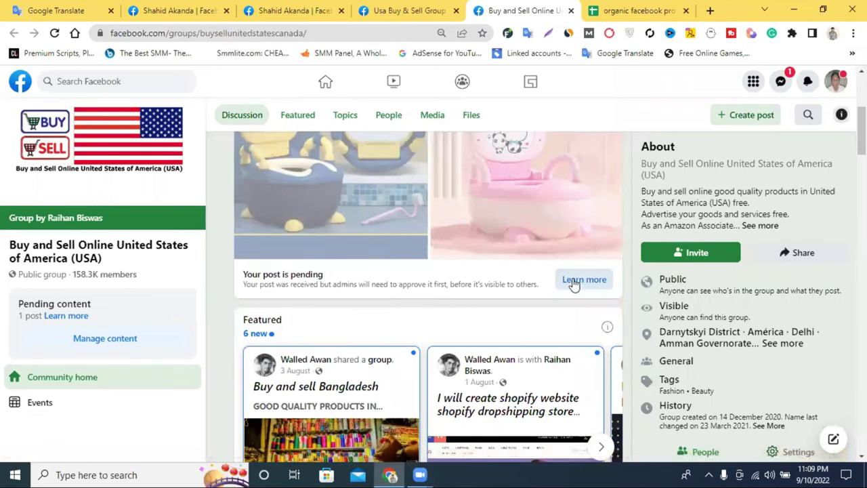
scroll(406, 271, up, 4)
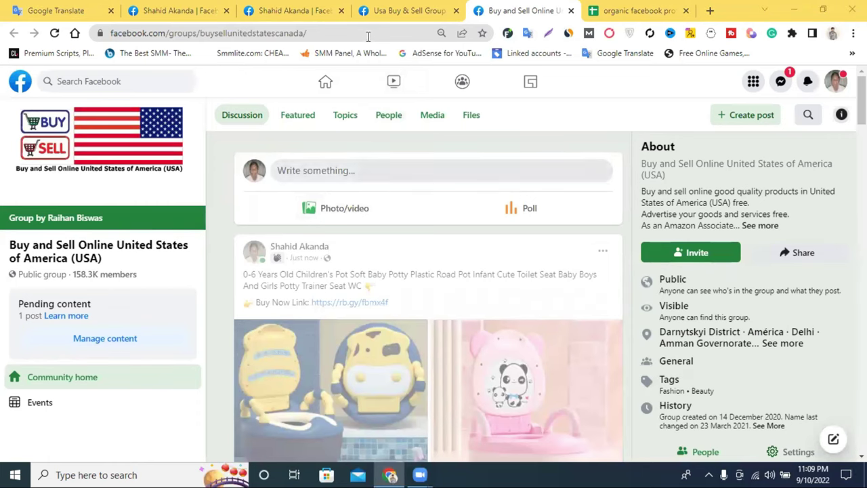
Step: Publish a post in the Usa Buy & Sell Group's discussion with the two potty photos from Downloads and the copied product text
click(400, 12)
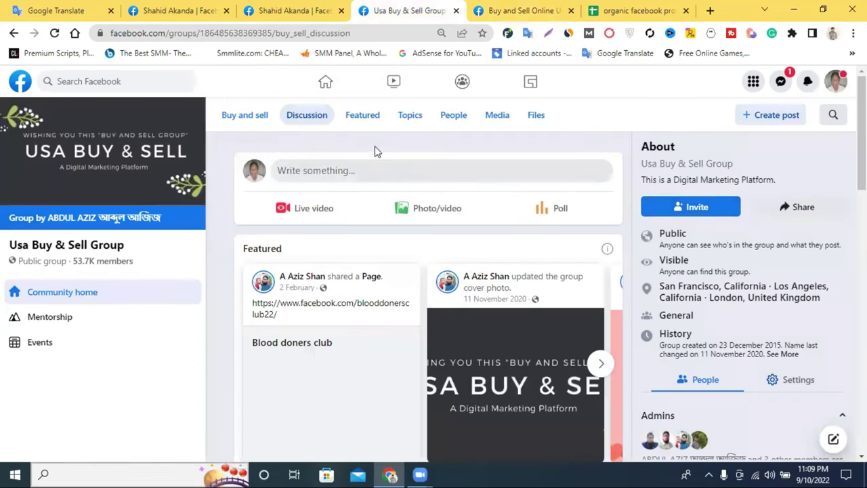
click(424, 207)
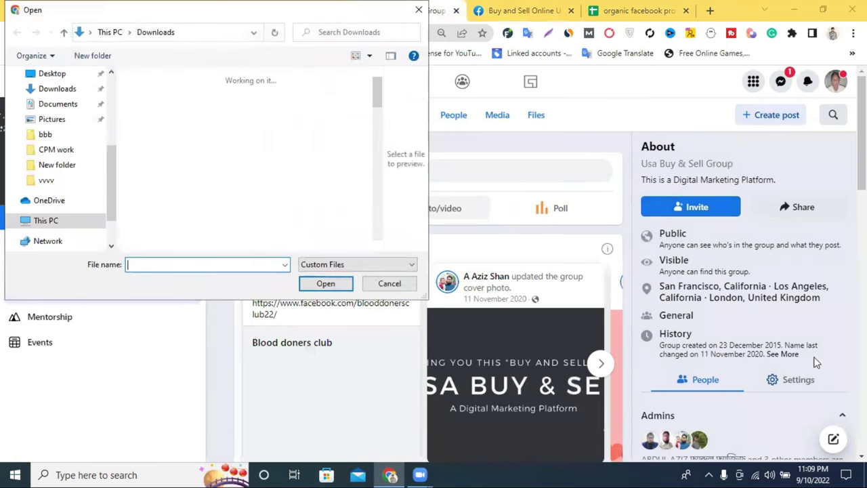
drag(274, 160, 132, 89)
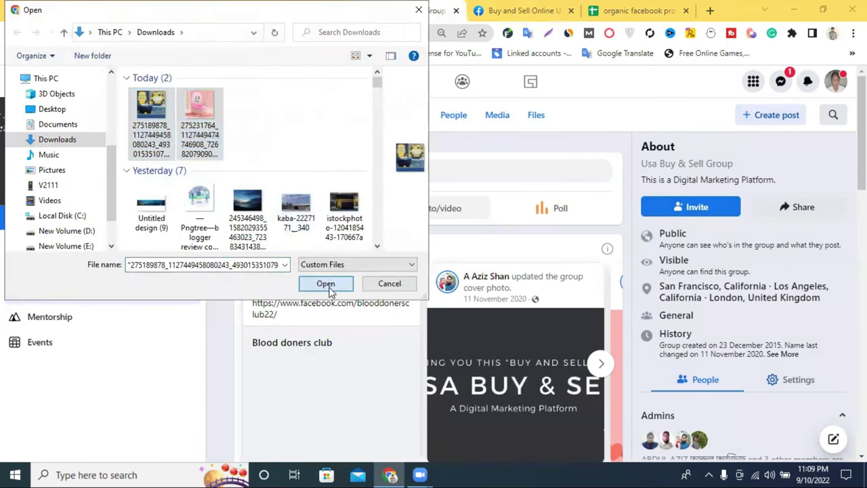
click(324, 284)
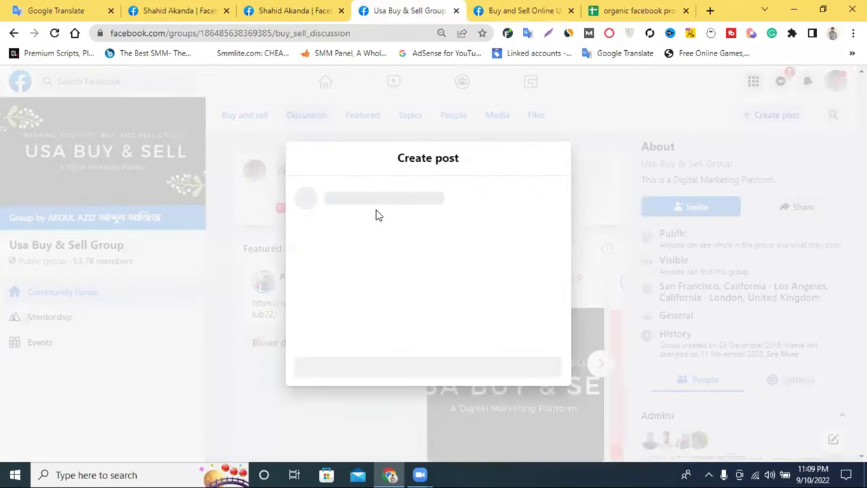
right_click(363, 193)
click(394, 291)
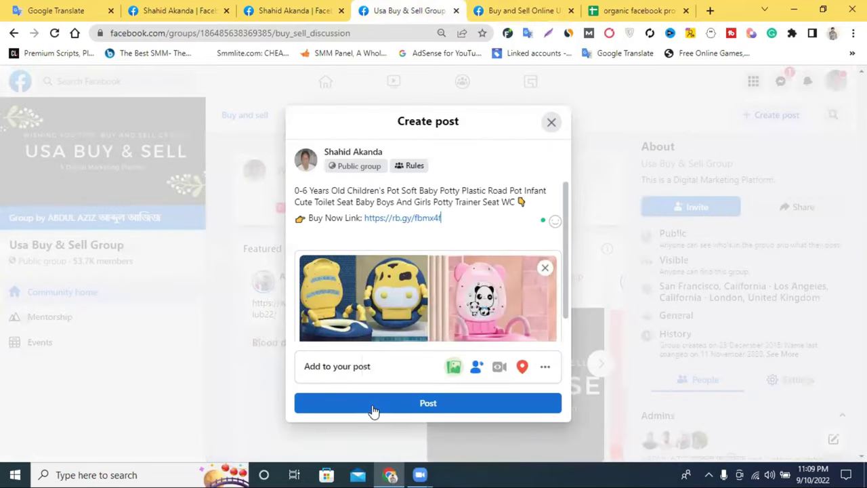
click(368, 403)
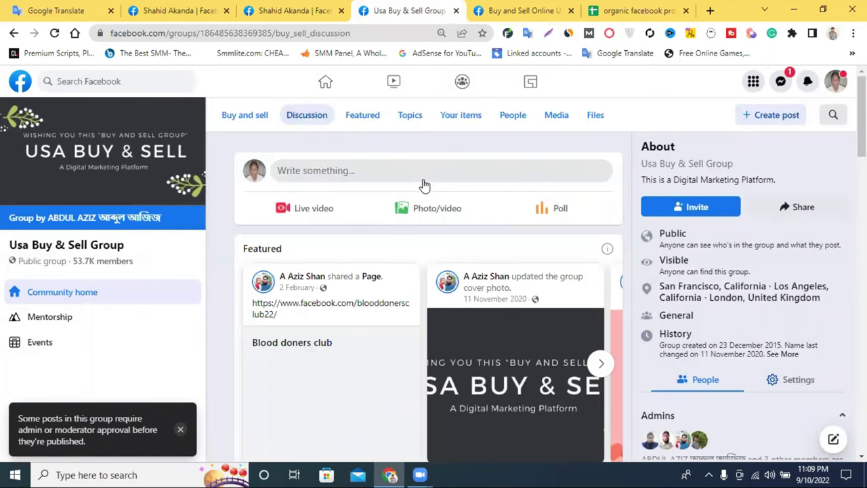
Step: Open the new potty post in the Usa Buy & Sell Group for editing and delete the long link after "Buy Now Link:" in its description
scroll(354, 246, down, 7)
scroll(408, 241, up, 2)
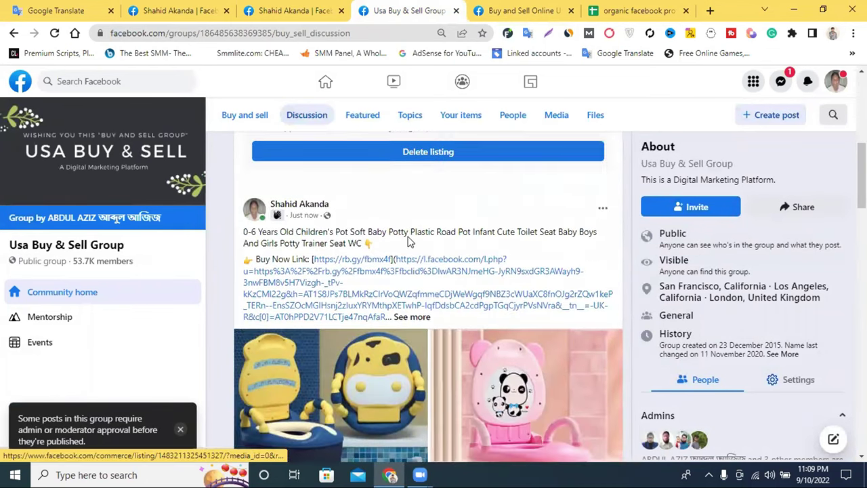
scroll(407, 242, up, 1)
scroll(460, 277, down, 2)
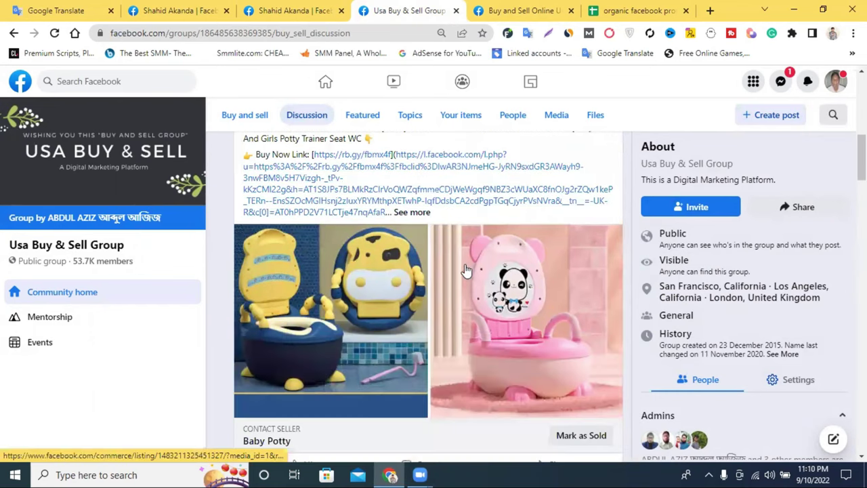
scroll(469, 269, up, 2)
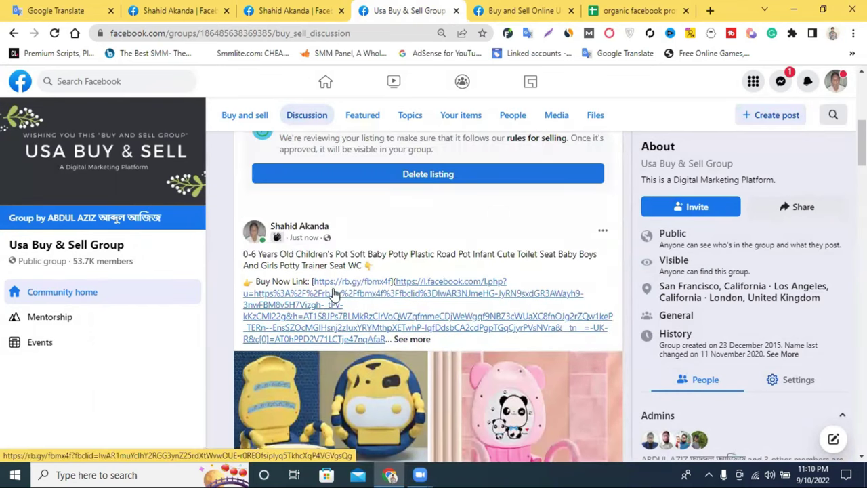
click(603, 232)
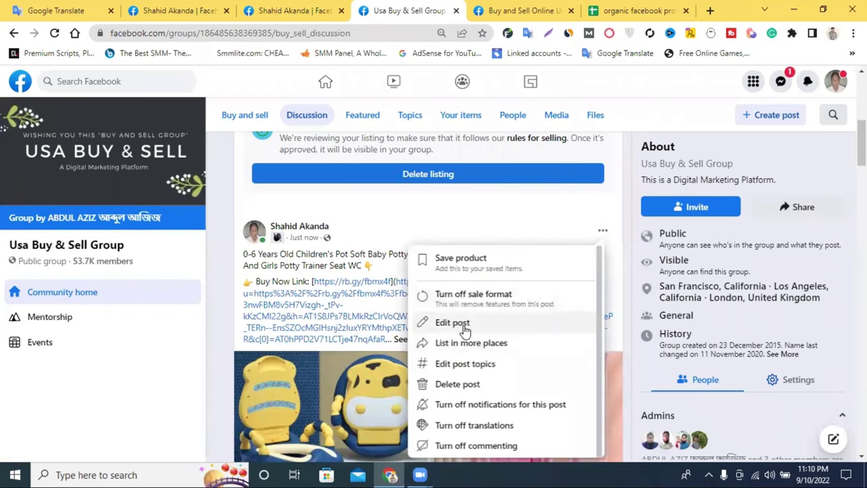
click(472, 328)
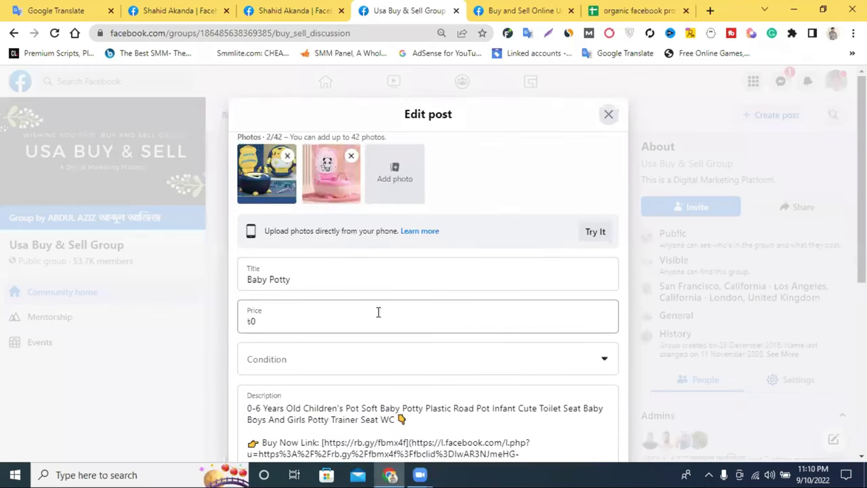
scroll(378, 312, down, 5)
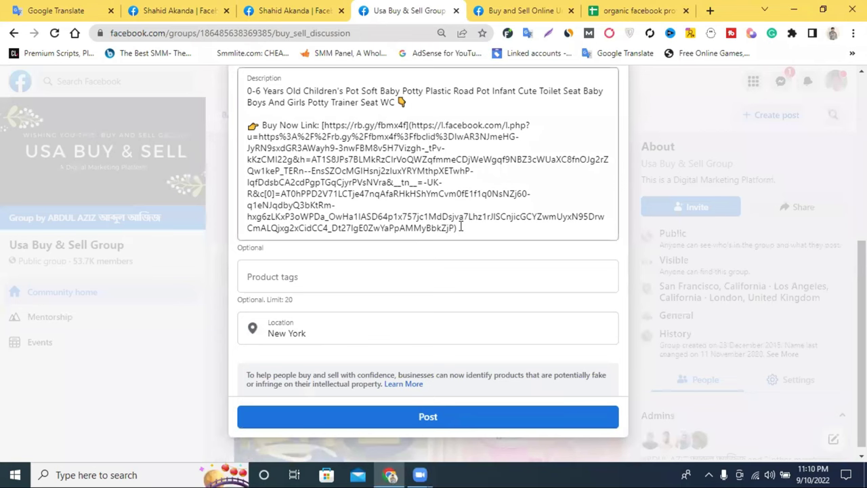
drag(600, 223, 321, 125)
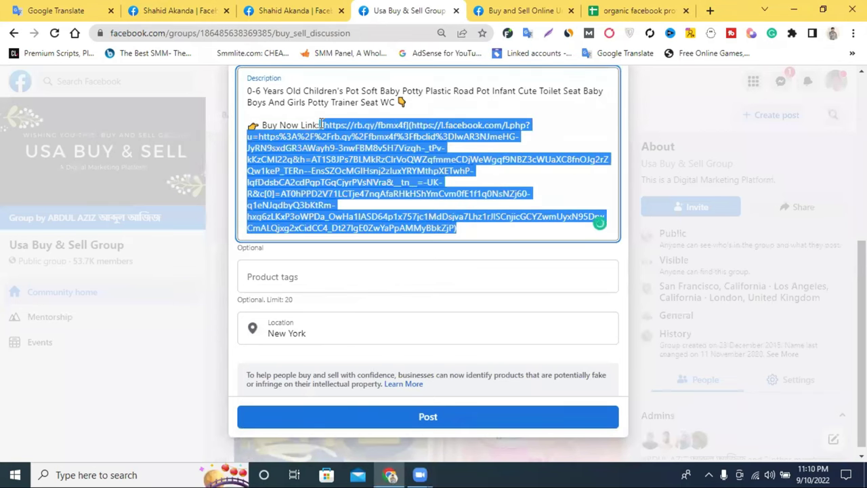
key(BackSpace)
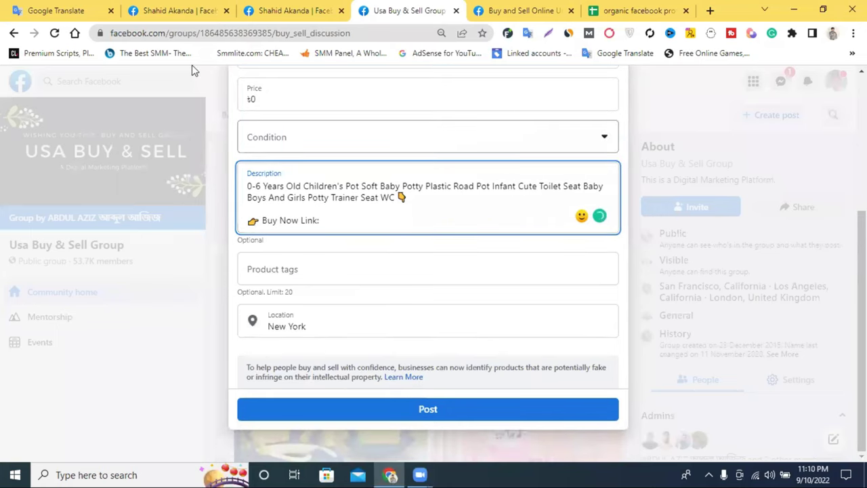
click(180, 6)
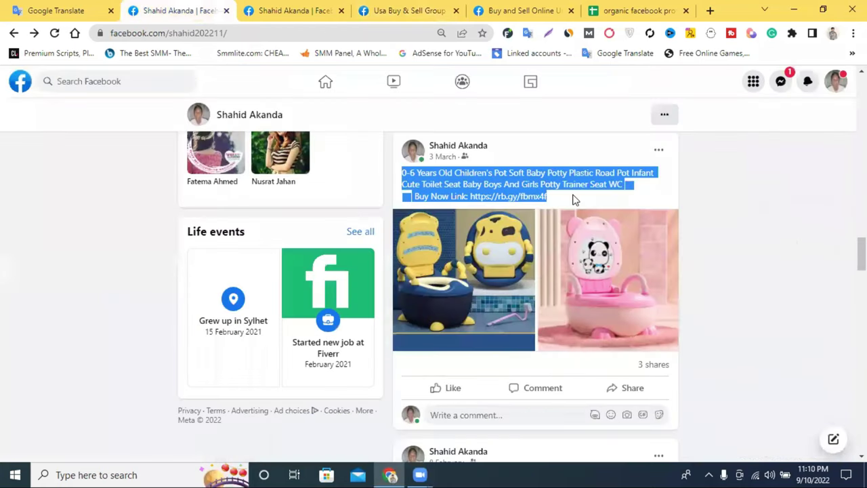
drag(555, 199, 469, 196)
right_click(470, 196)
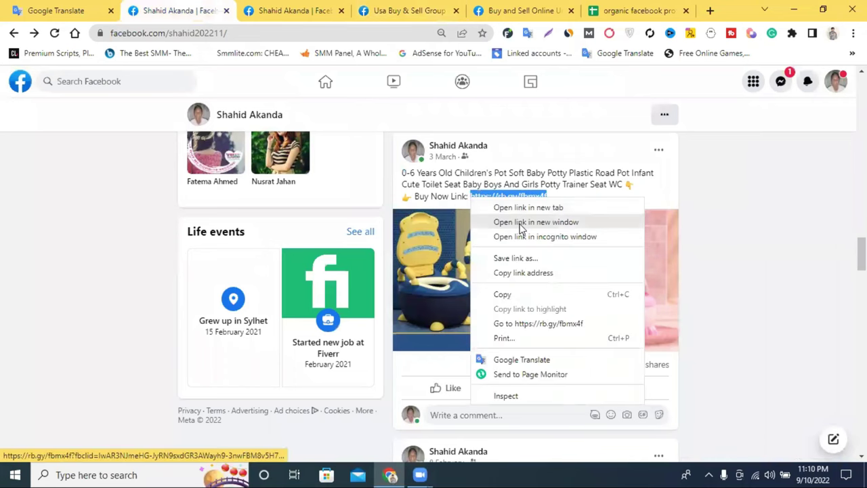
click(516, 289)
click(405, 10)
click(335, 221)
right_click(334, 221)
click(376, 323)
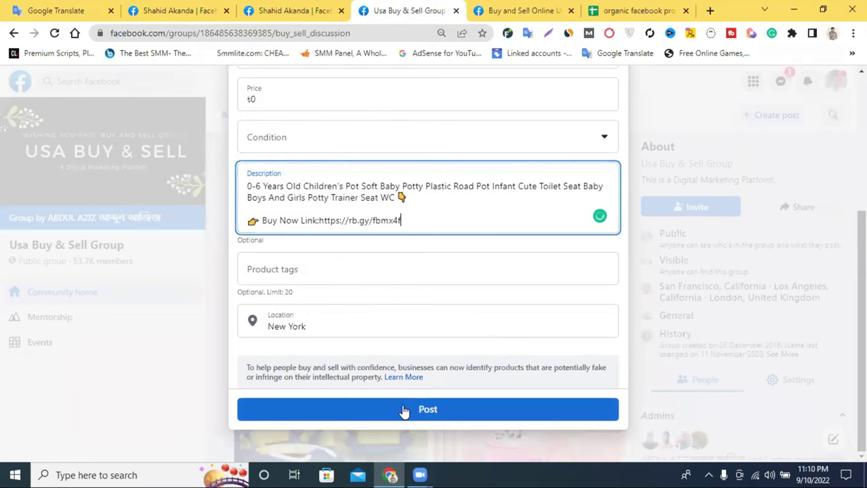
click(405, 410)
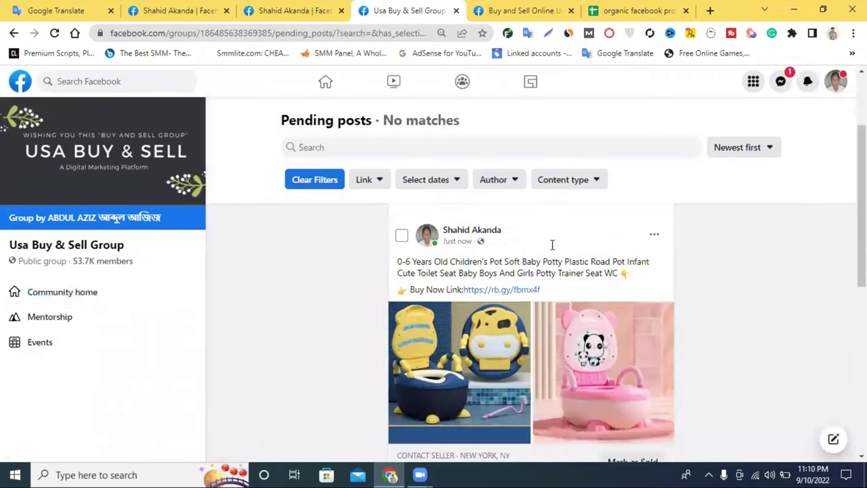
Step: Review the edited potty post among the Usa Buy & Sell Group's pending posts and select it
scroll(552, 250, down, 2)
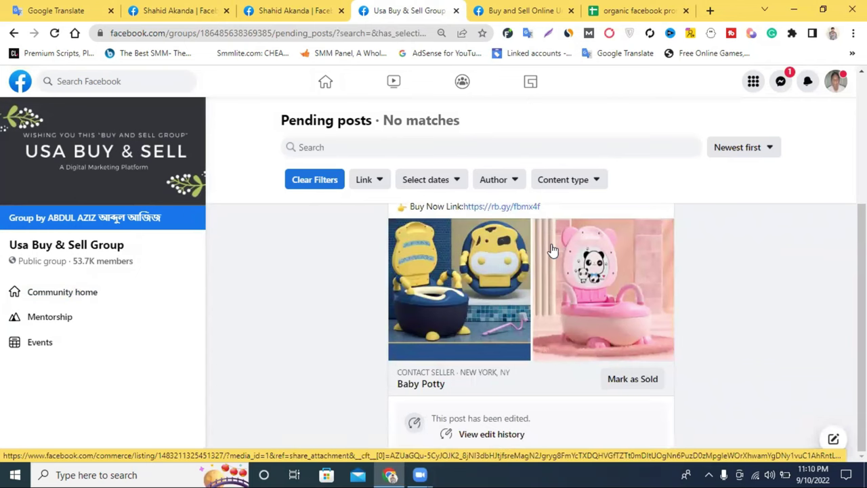
scroll(552, 250, up, 1)
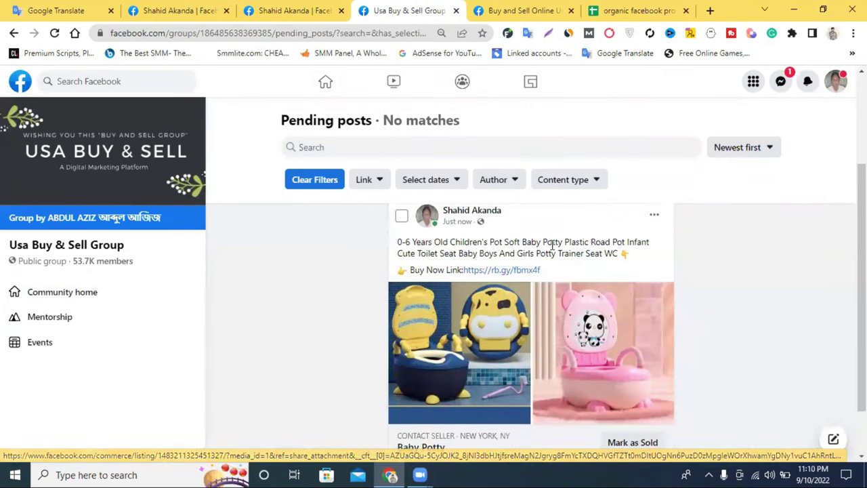
click(402, 217)
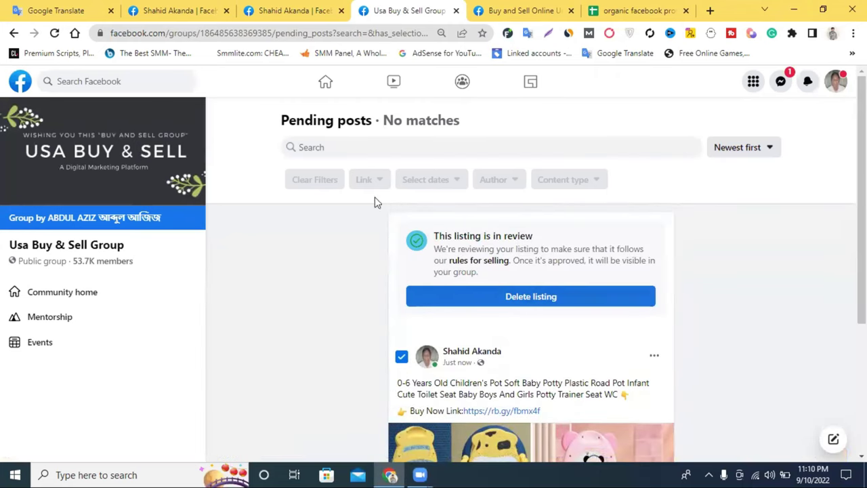
Step: Return to the Usa Buy & Sell Group's discussion feed, expand the potty post's description and examine its buy link and photos
click(12, 34)
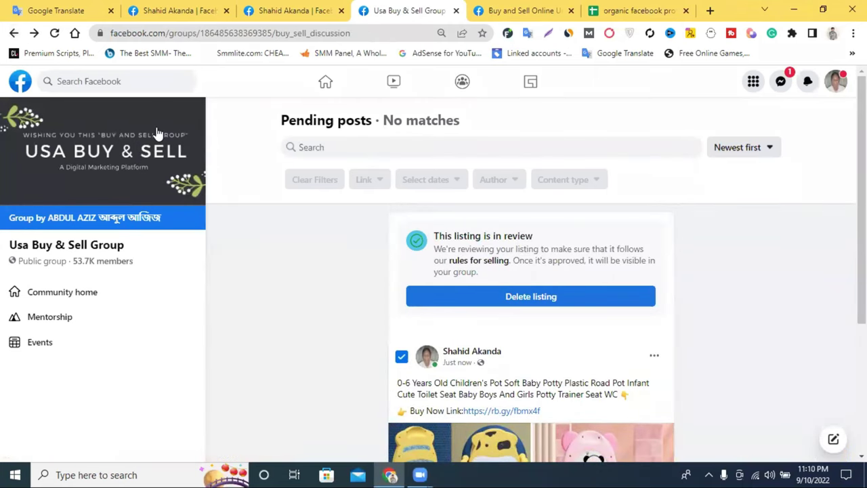
scroll(404, 221, down, 5)
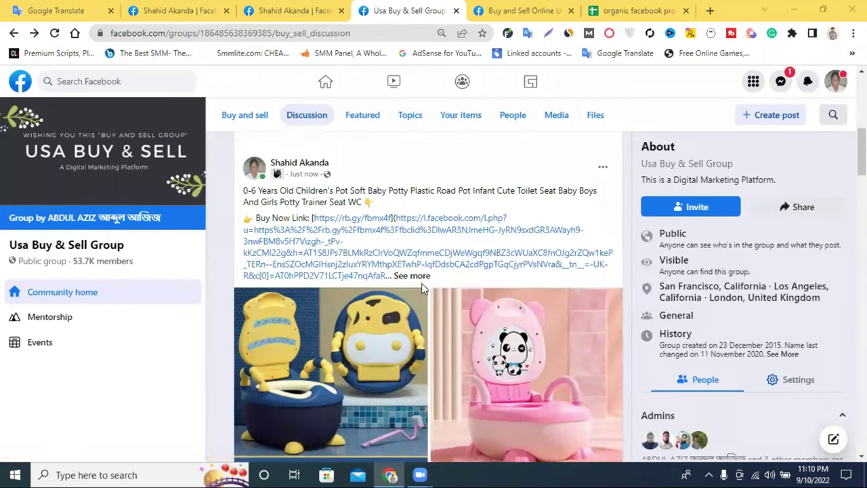
click(401, 275)
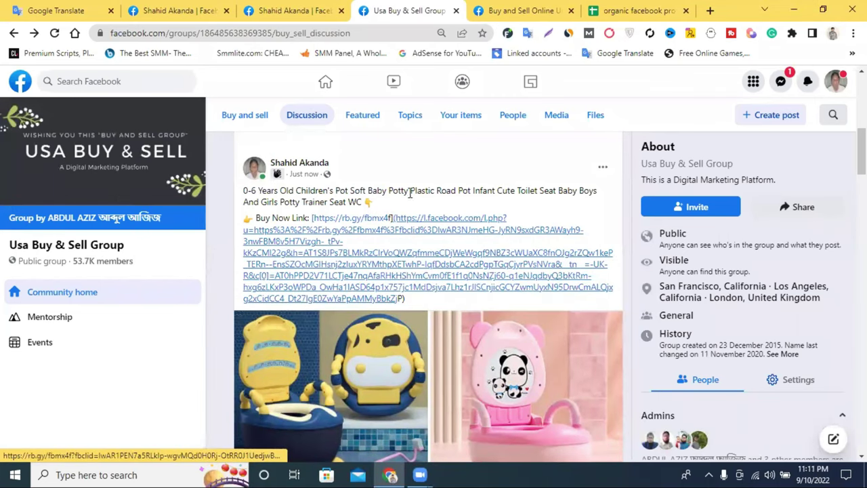
scroll(417, 227, down, 1)
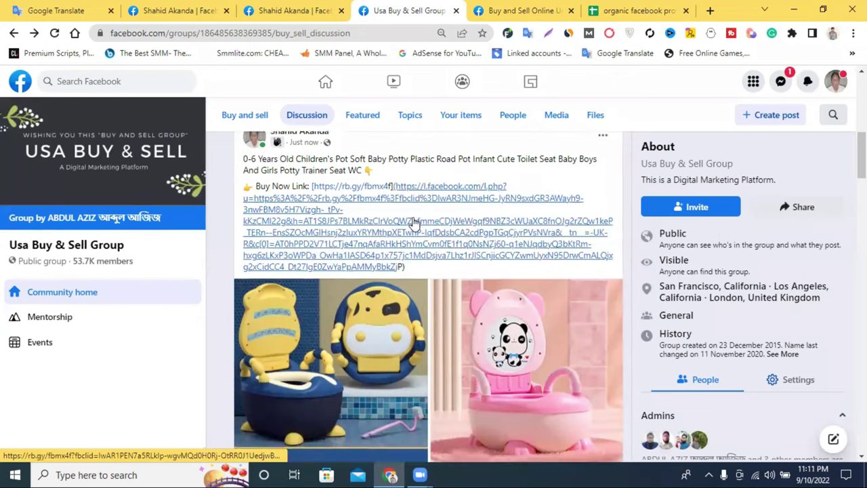
scroll(415, 224, down, 1)
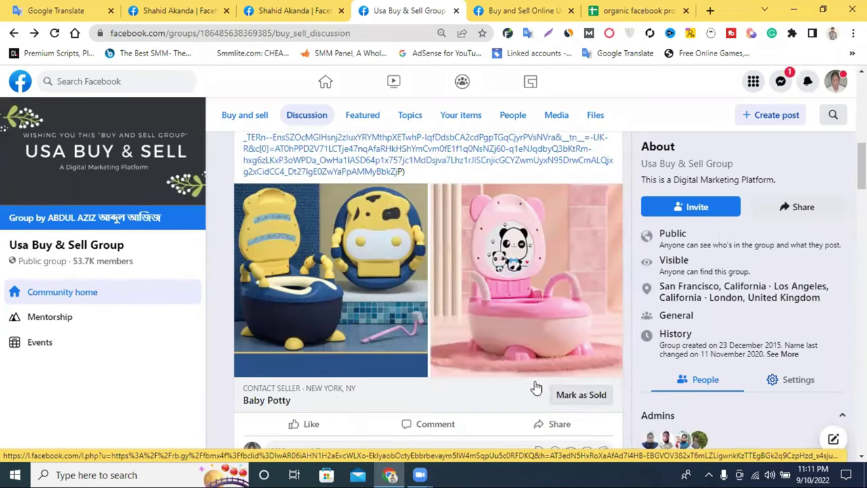
scroll(533, 359, up, 2)
scroll(535, 358, down, 1)
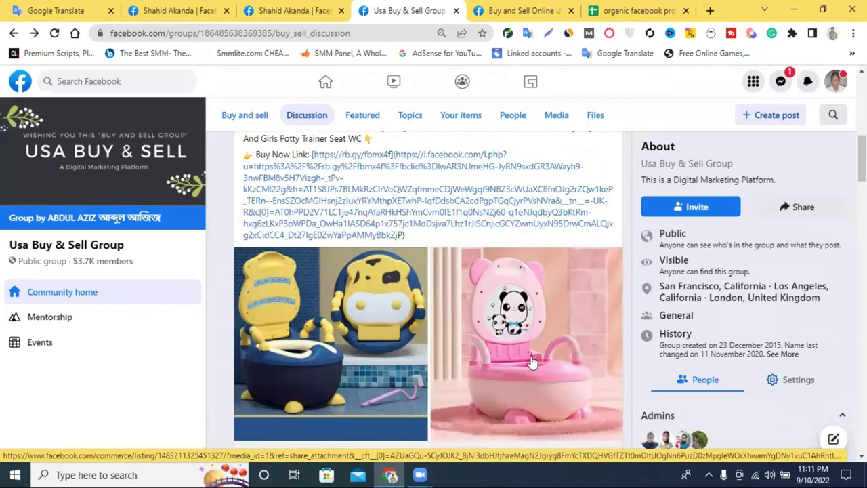
scroll(334, 249, up, 1)
scroll(387, 252, up, 1)
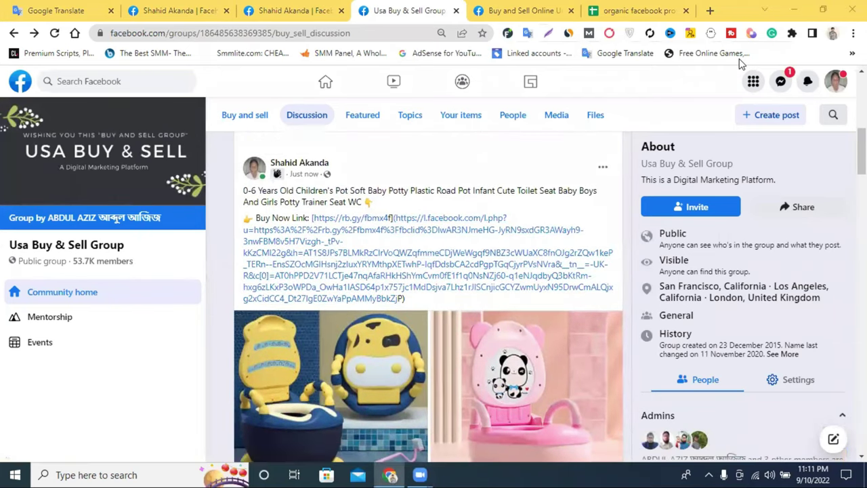
Step: Close the Buy and Sell Online United States of America (USA) group page and keep the Usa Buy & Sell Group open
click(549, 33)
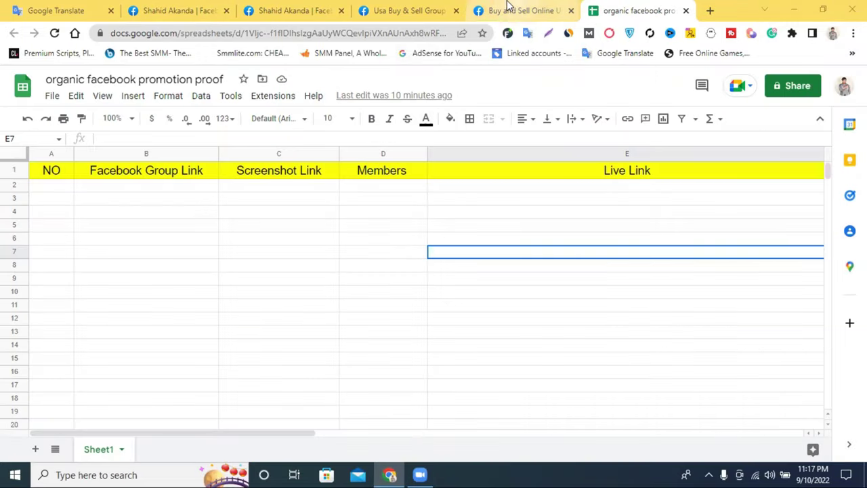
click(508, 8)
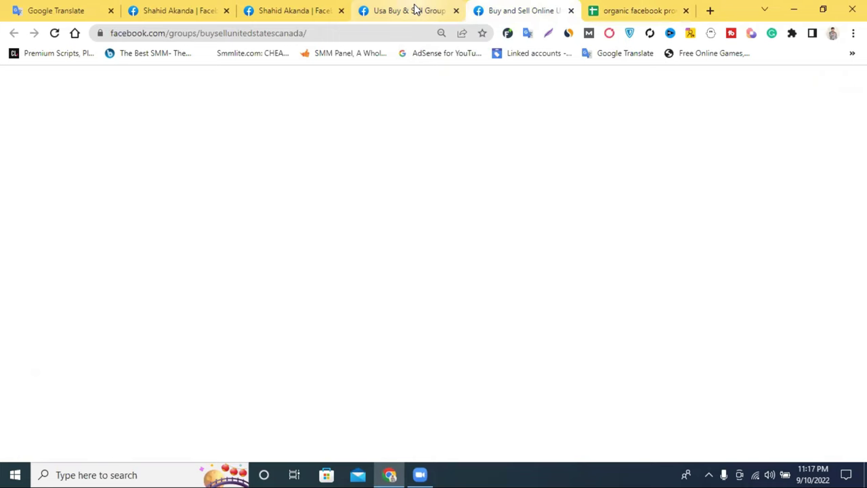
click(415, 10)
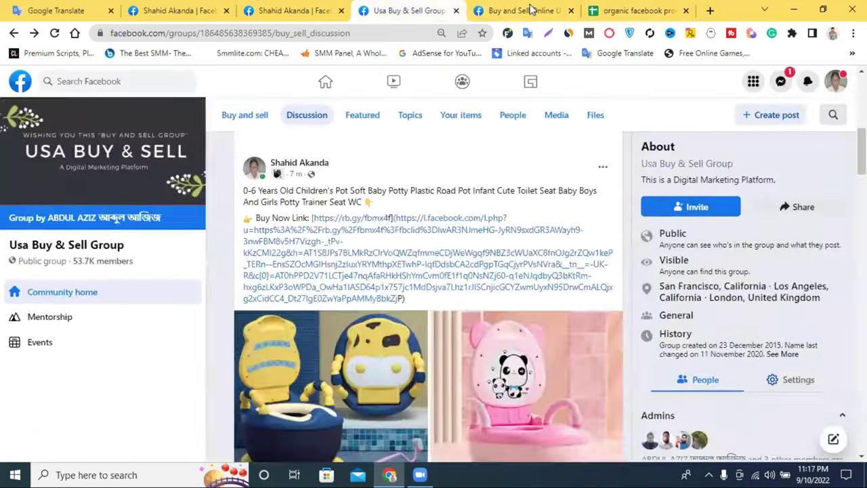
click(528, 10)
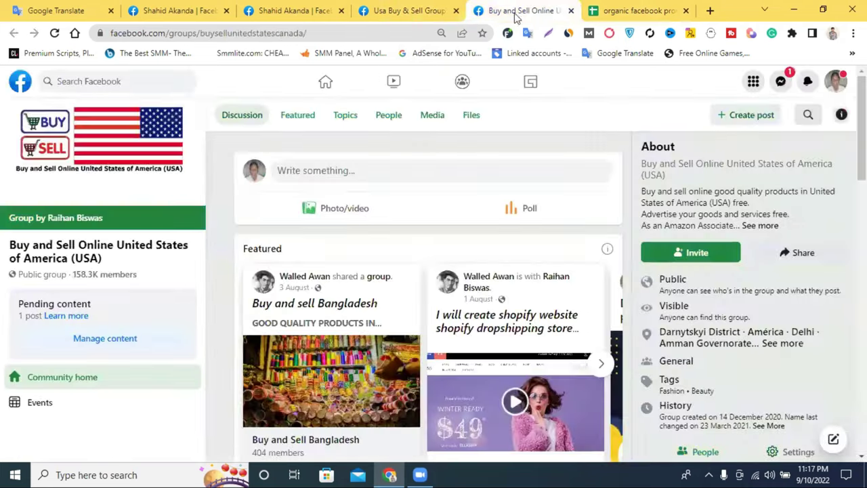
click(427, 12)
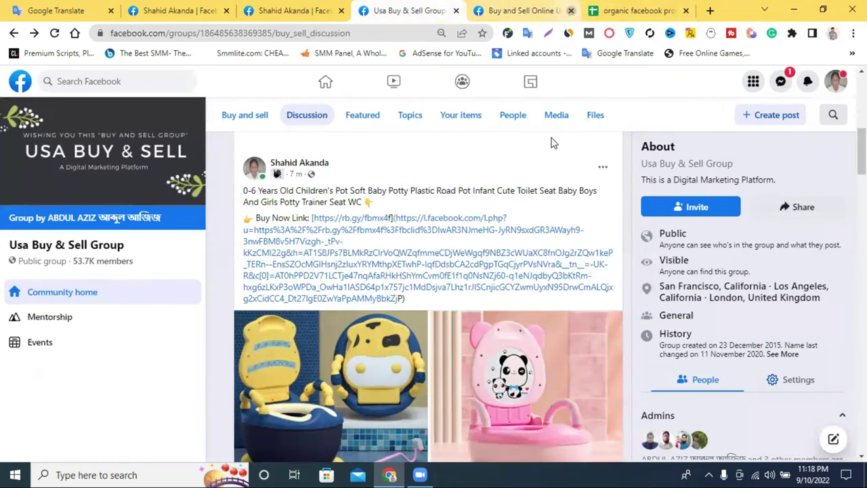
click(571, 10)
Step: Capture the group page with the potty post in Lightshot, outline the post with a red rectangle and upload the screenshot
scroll(552, 142, down, 1)
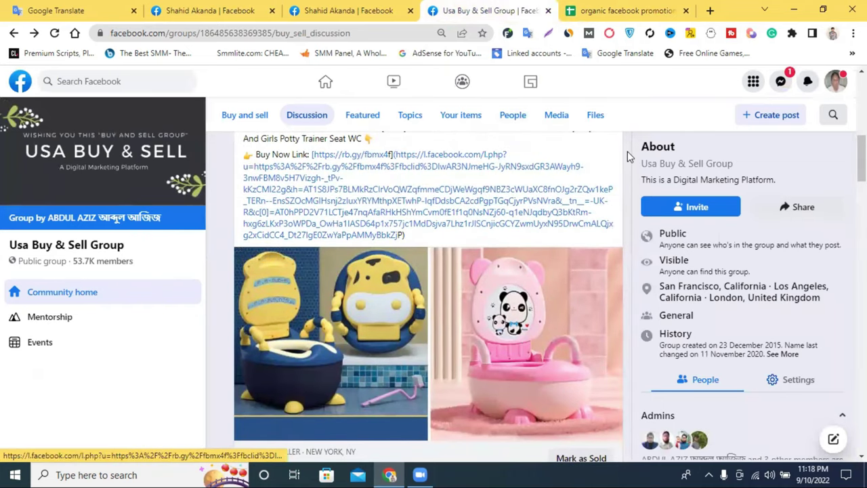
scroll(627, 151, up, 1)
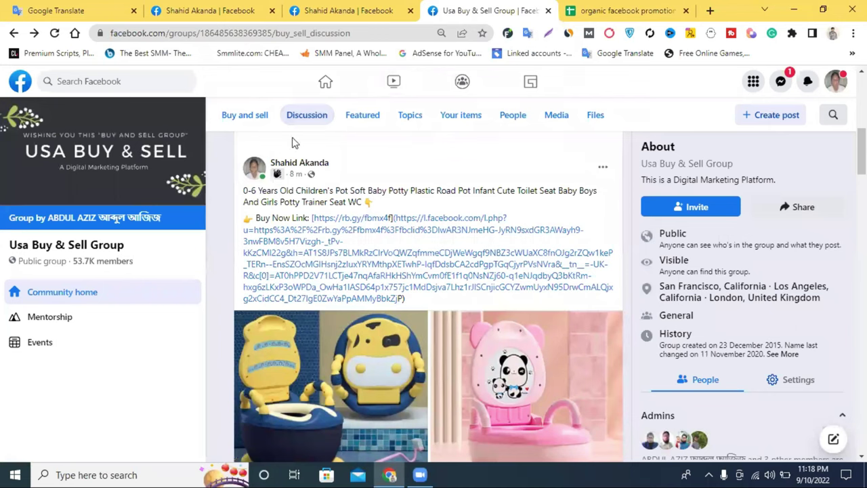
click(548, 33)
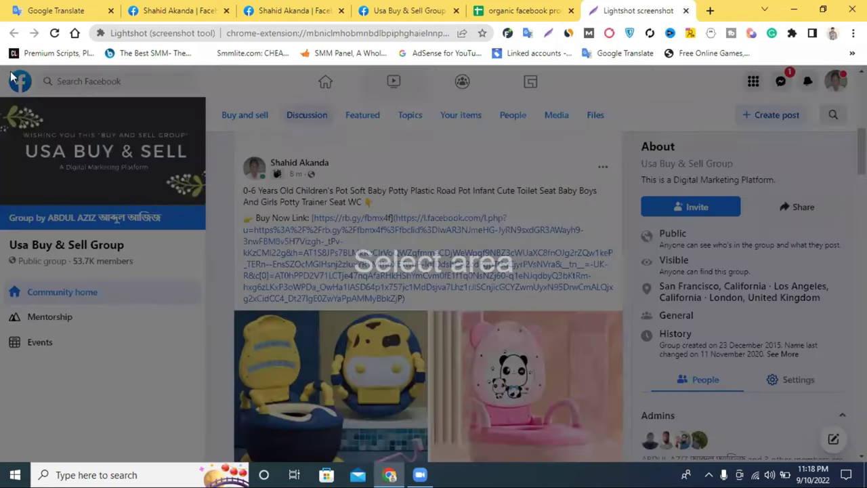
drag(3, 68, 865, 460)
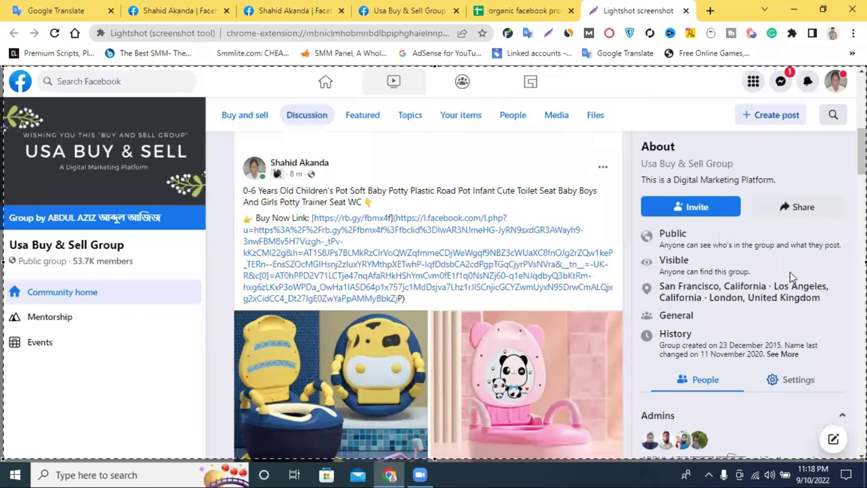
click(684, 207)
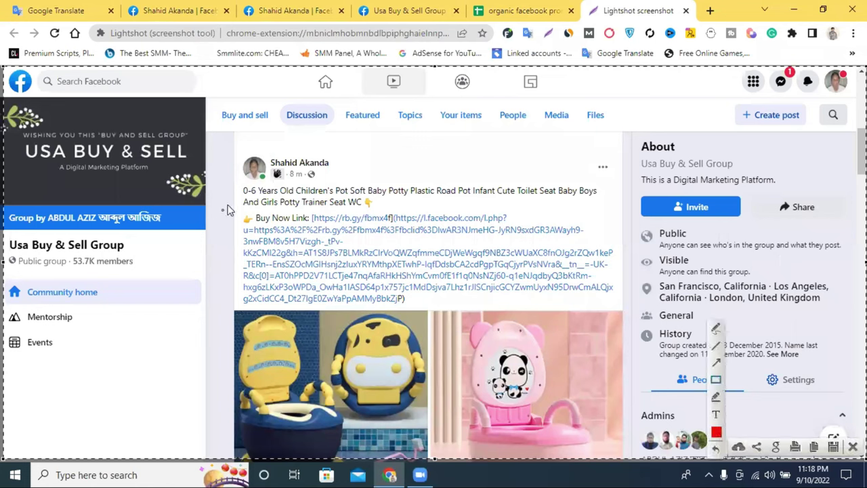
mouse_move(235, 151)
mouse_down()
mouse_move(332, 385)
mouse_move(619, 438)
mouse_up()
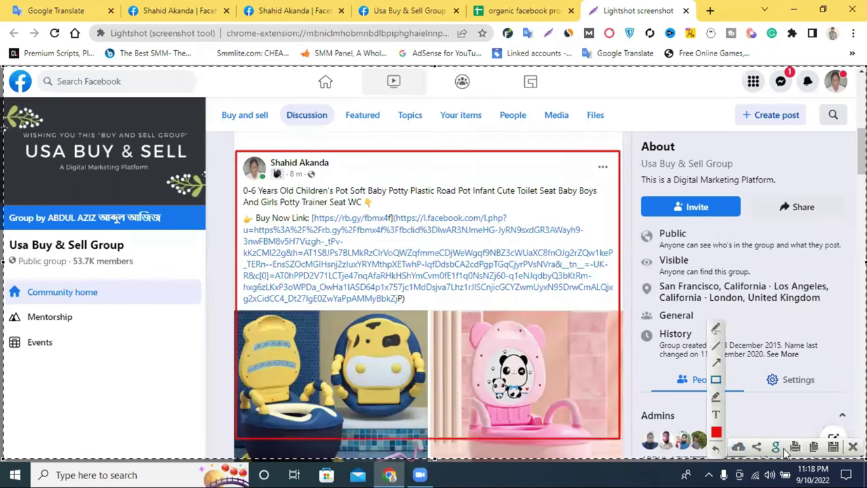
click(739, 450)
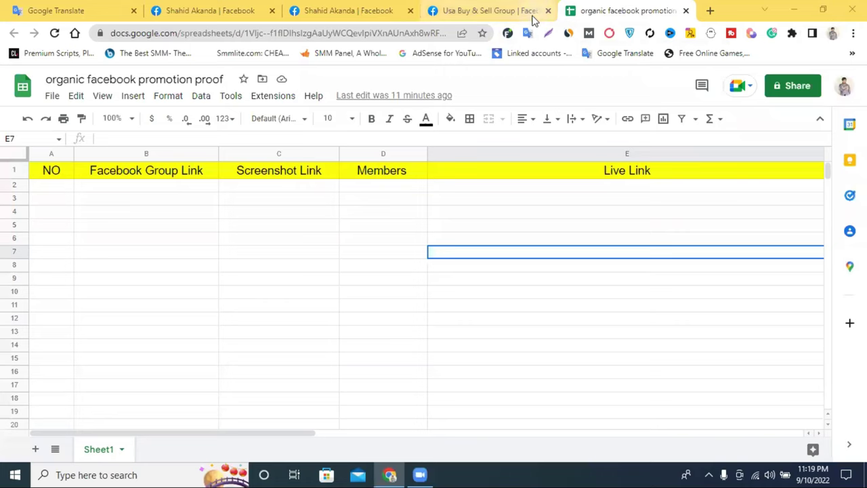
Step: Copy the potty post's link address from the Usa Buy & Sell Group and paste it into cell E2 under Live Link
click(481, 5)
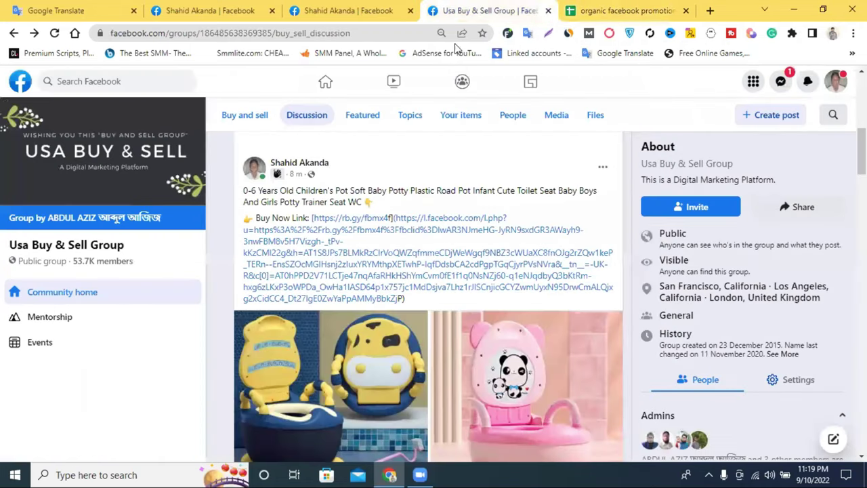
right_click(295, 178)
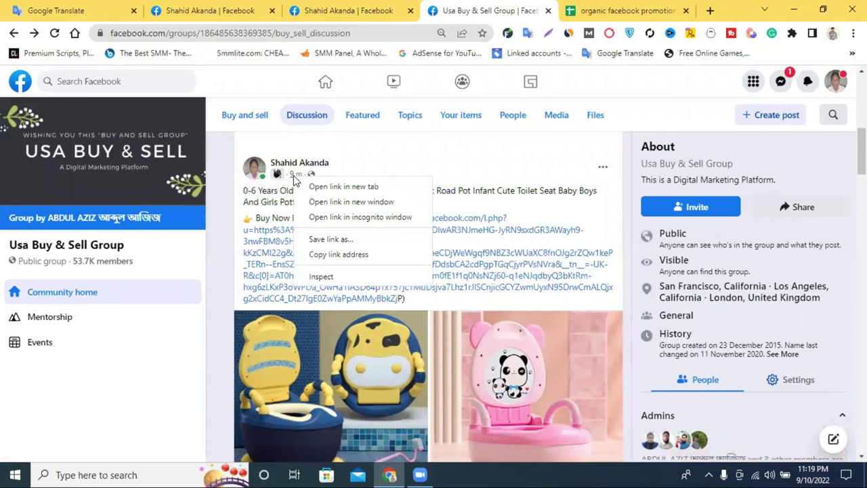
click(355, 255)
click(601, 9)
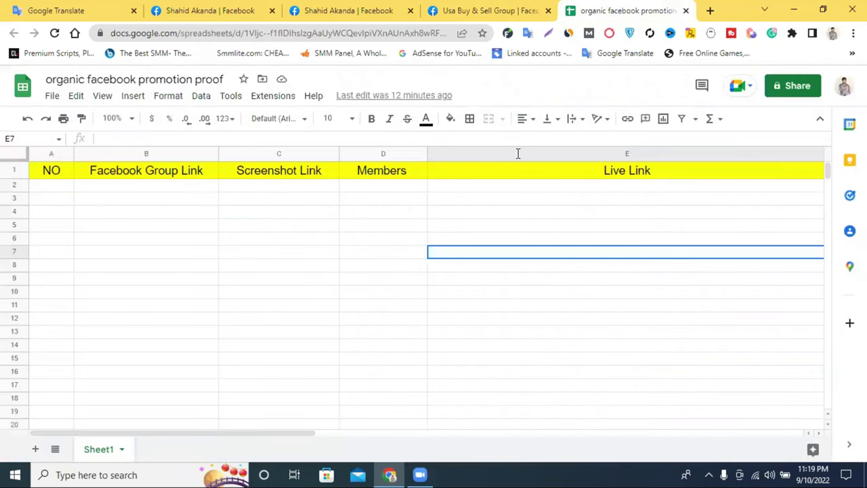
double_click(498, 186)
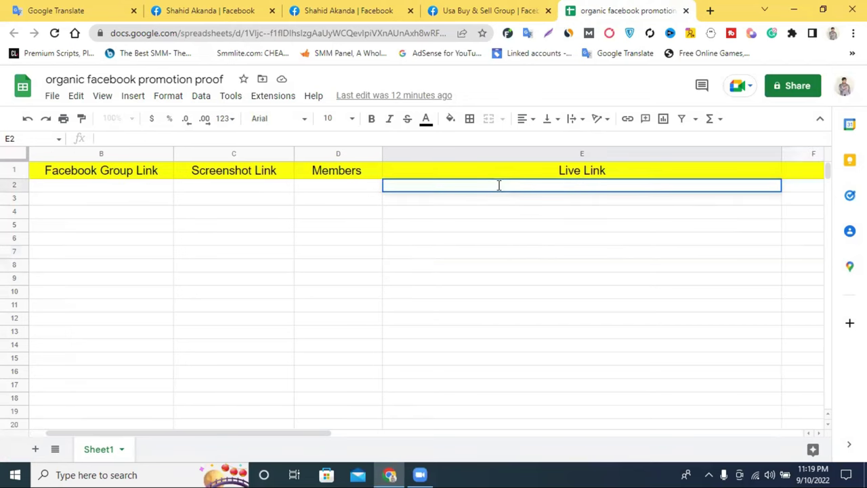
right_click(500, 186)
click(546, 247)
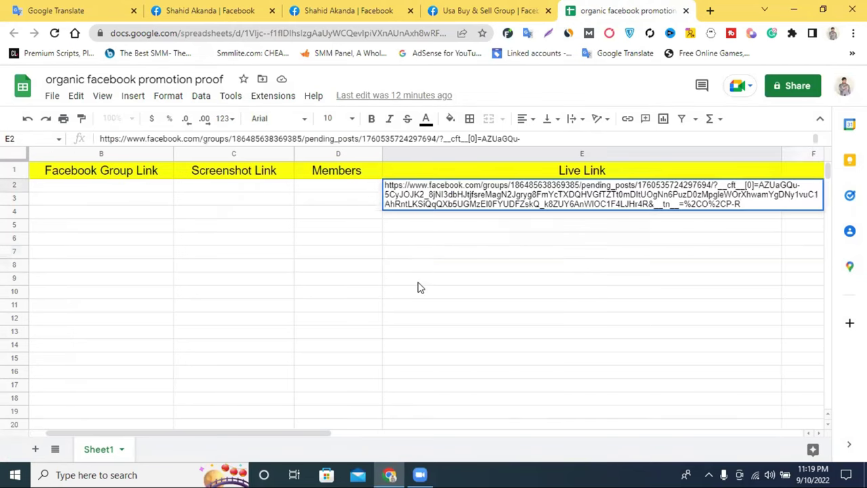
click(418, 288)
Step: Open the Usa Buy & Sell Group's member list and copy the exact member count from its heading
click(484, 11)
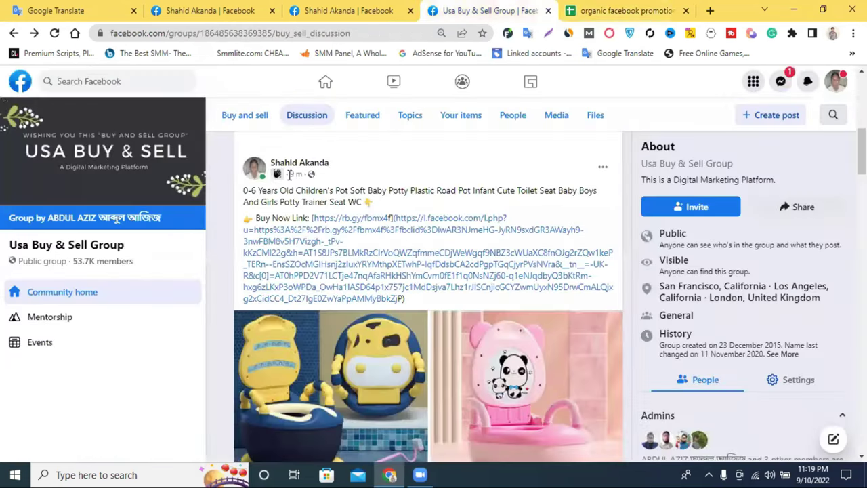
scroll(324, 173, up, 2)
scroll(323, 172, up, 1)
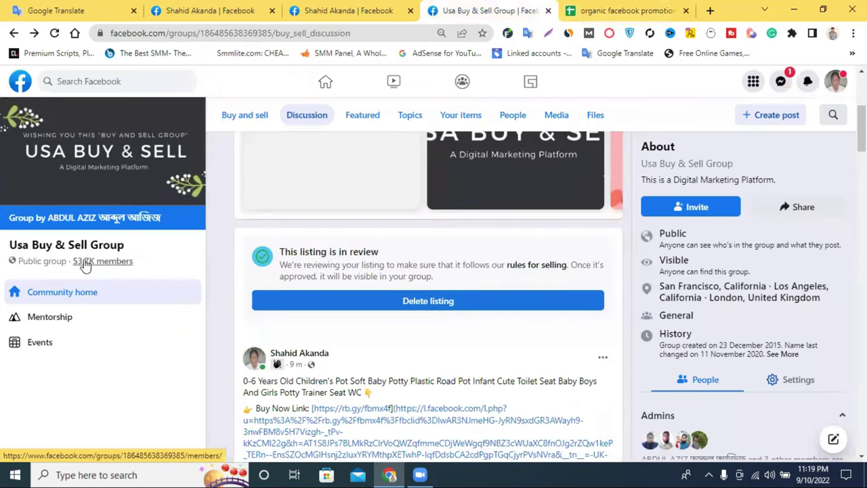
click(85, 263)
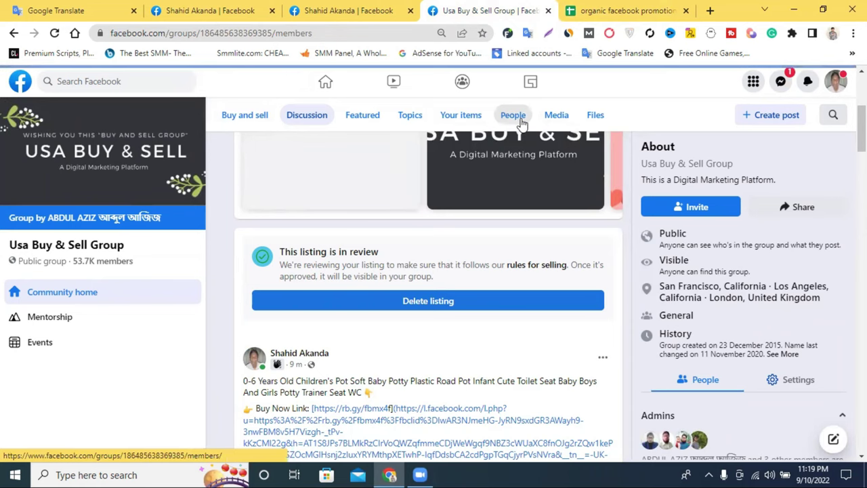
scroll(463, 186, up, 3)
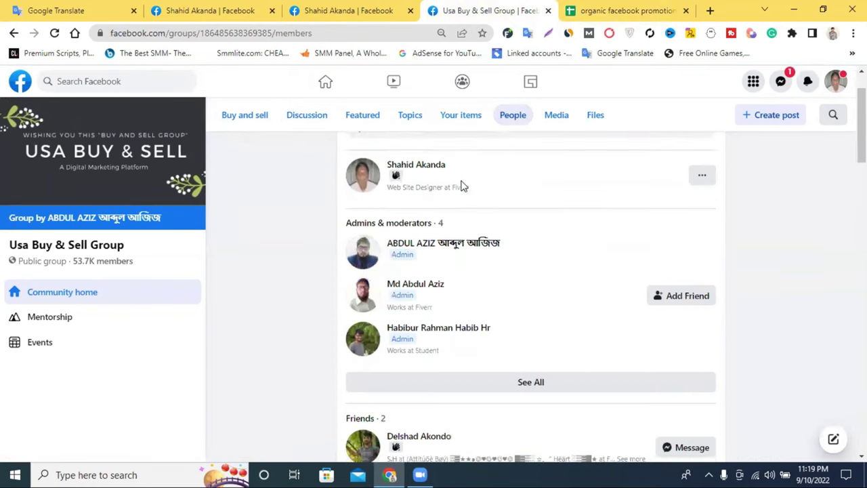
scroll(463, 186, up, 1)
double_click(411, 156)
right_click(427, 160)
click(442, 167)
Step: Paste the member count 53,737 into cell D2 under Members in the proof spreadsheet
click(623, 11)
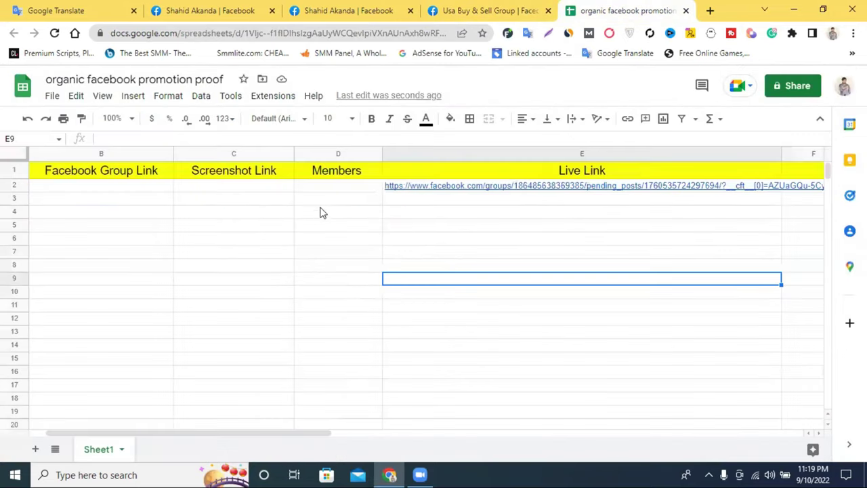
click(323, 188)
right_click(324, 188)
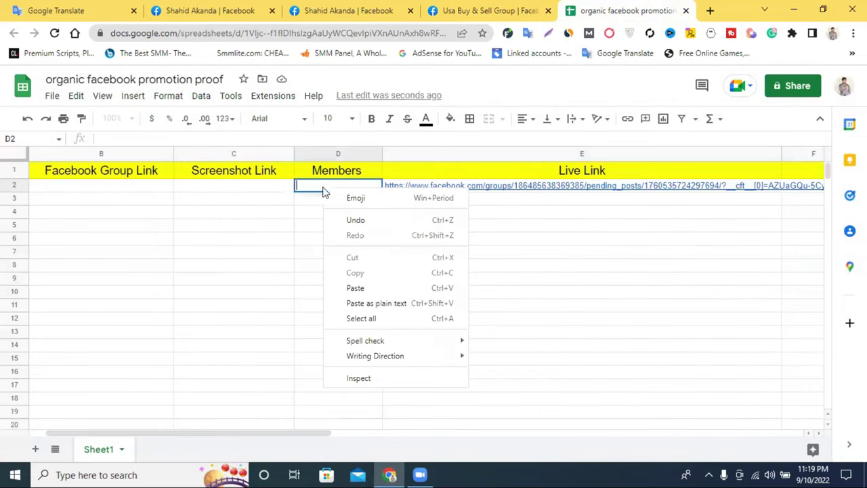
click(371, 287)
click(313, 250)
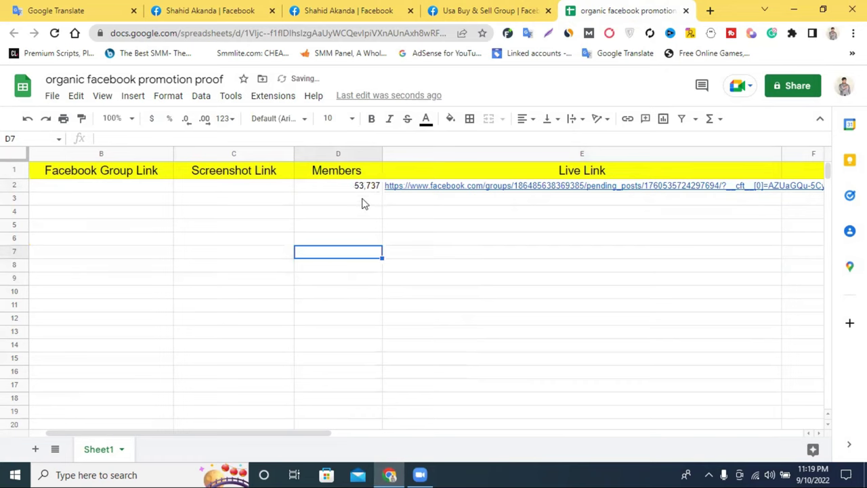
Step: Look through the Usa Buy & Sell Group's discussion feed for the potty post
click(476, 8)
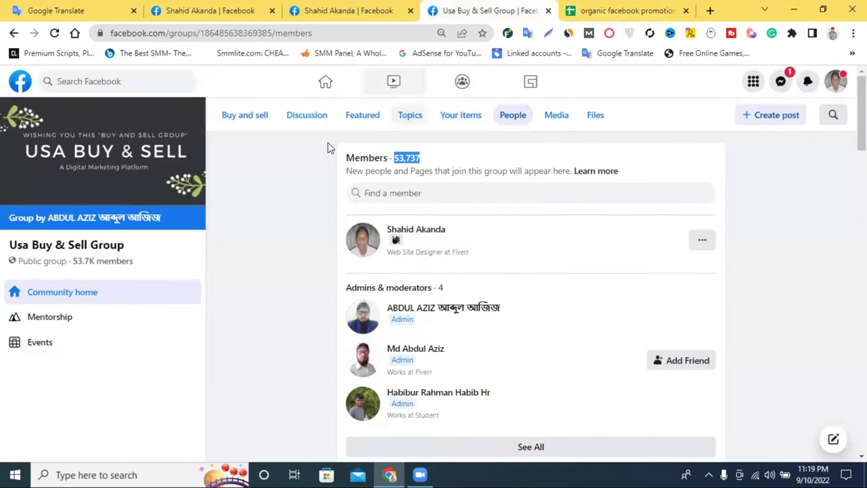
click(311, 116)
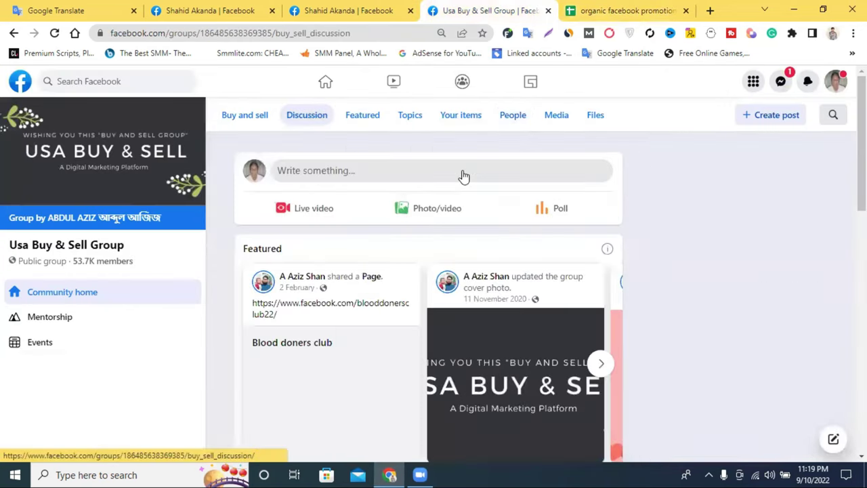
scroll(463, 175, down, 10)
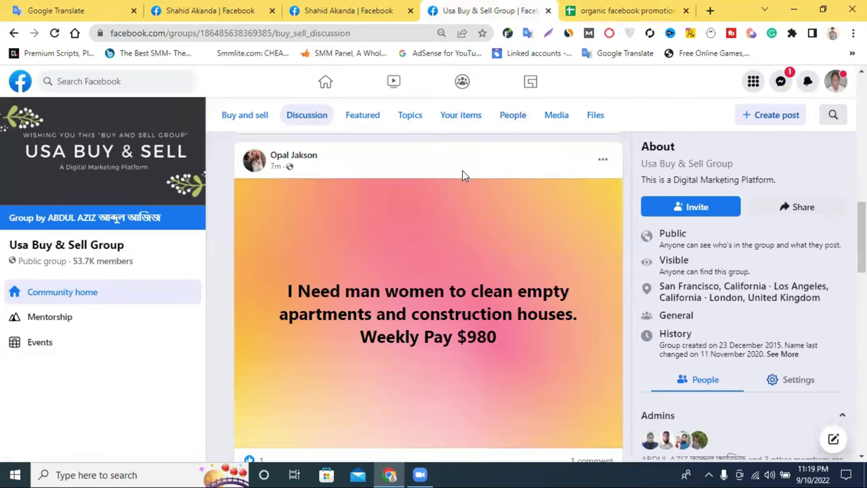
scroll(463, 176, down, 15)
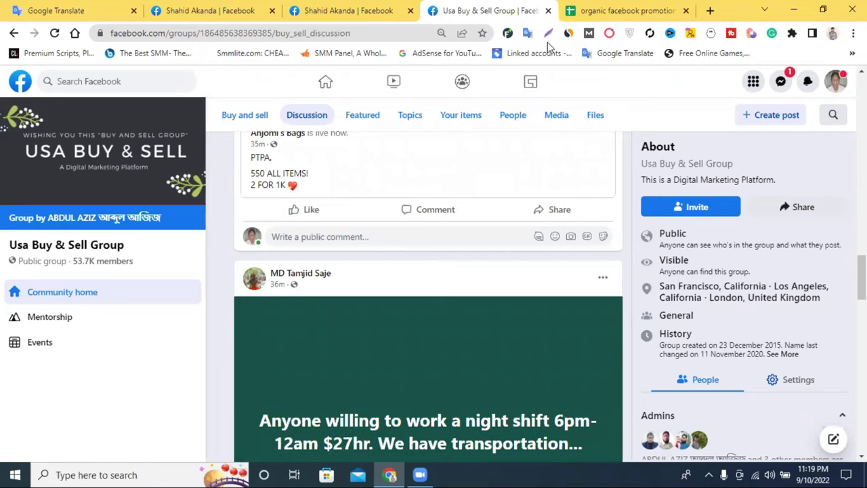
Step: Return to the proof spreadsheet and open the potty post's live link recorded in cell E2
click(605, 10)
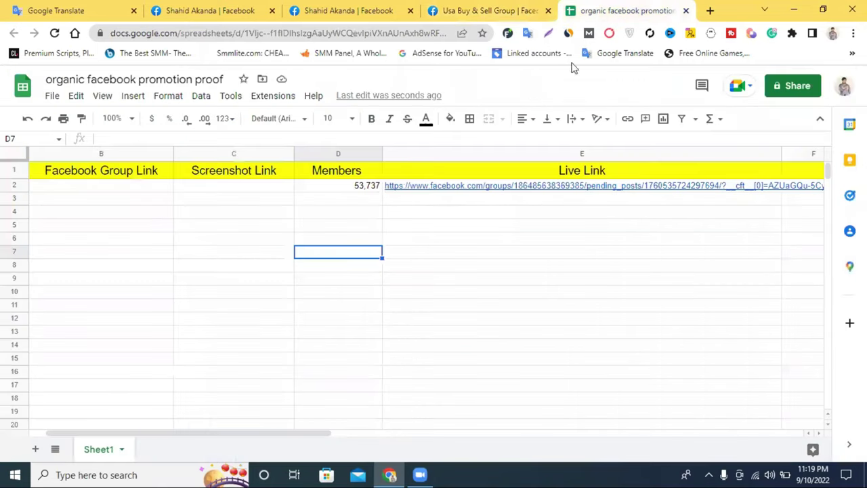
click(465, 191)
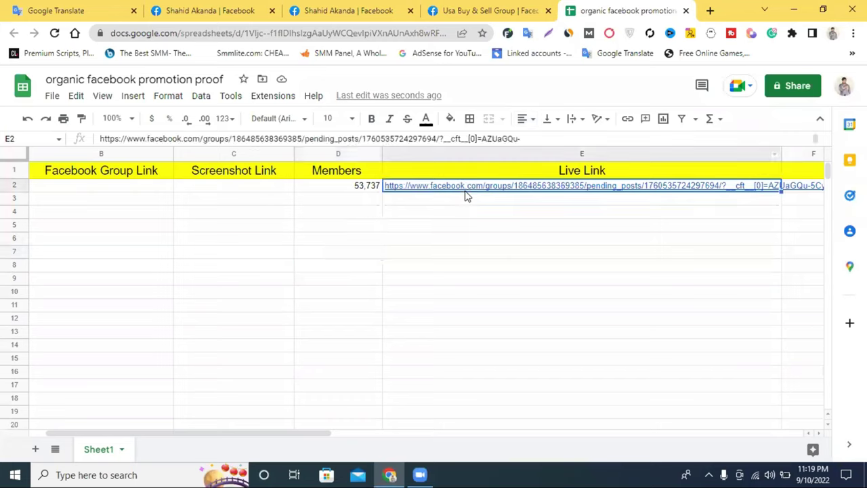
click(459, 208)
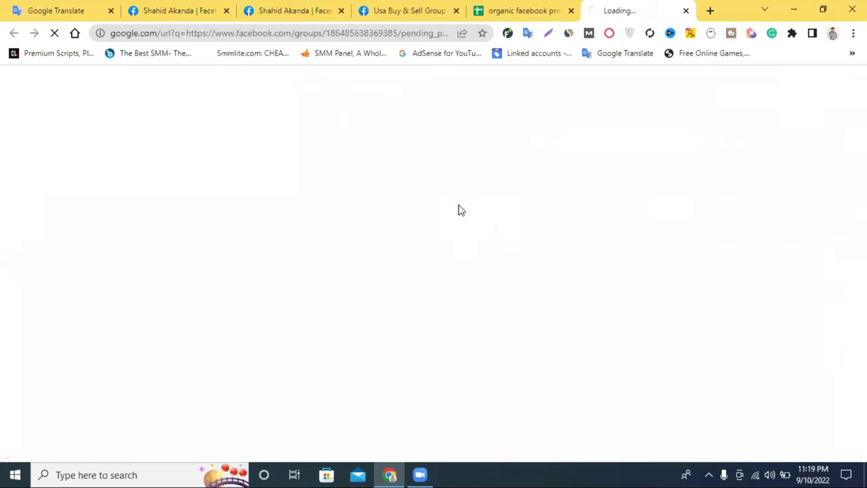
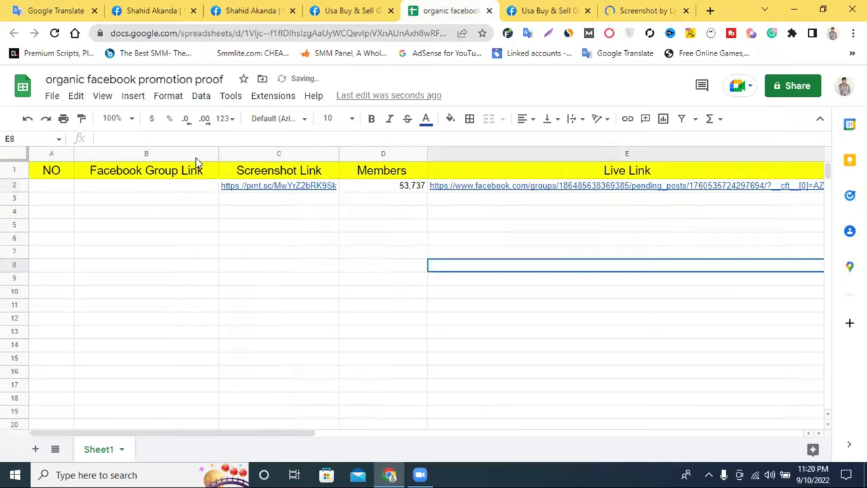
Step: Open the Usa Buy & Sell Group's home page from the pending post and copy its web address
click(624, 8)
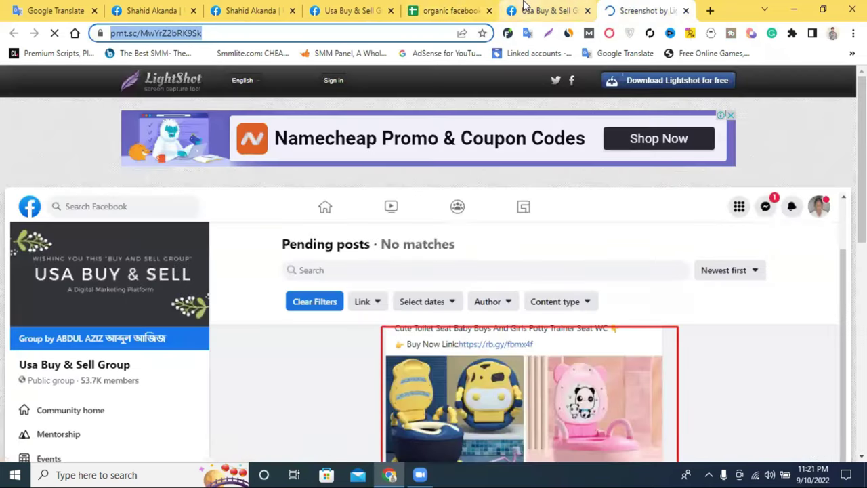
click(525, 9)
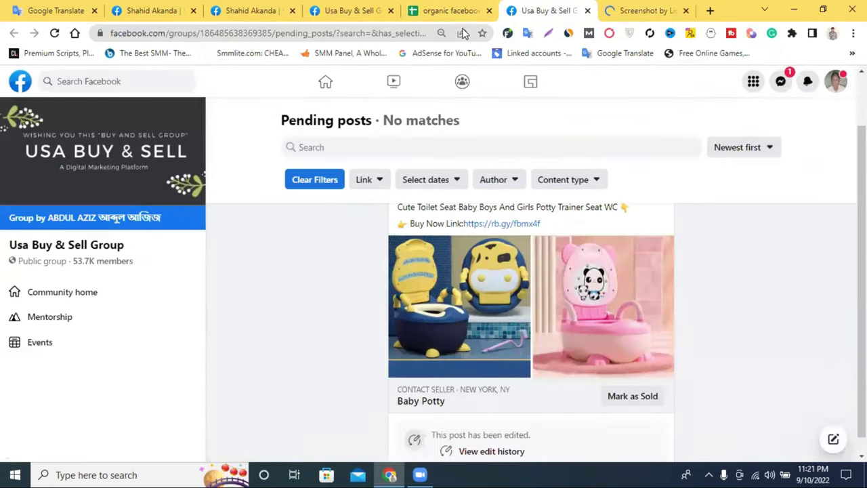
click(55, 247)
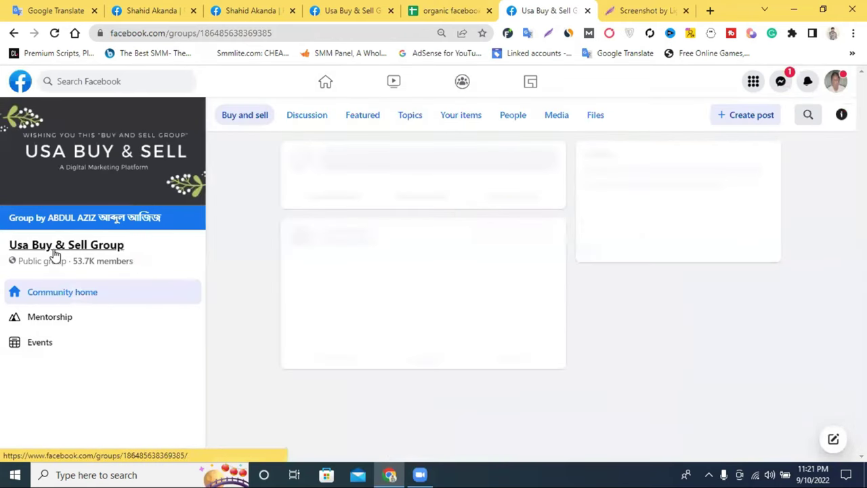
double_click(296, 34)
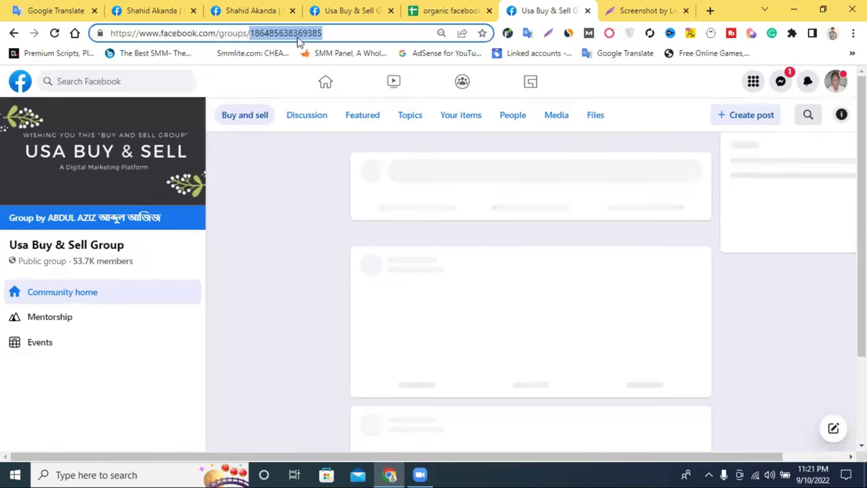
click(344, 33)
key(ctrl+a)
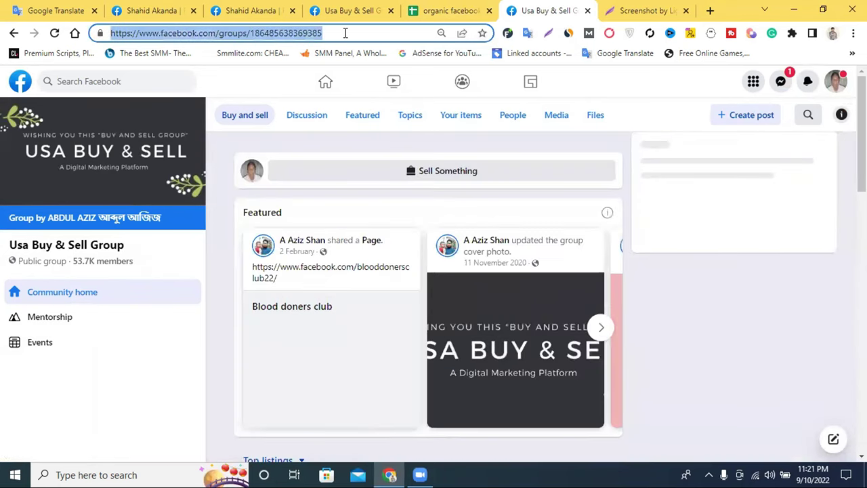
right_click(345, 33)
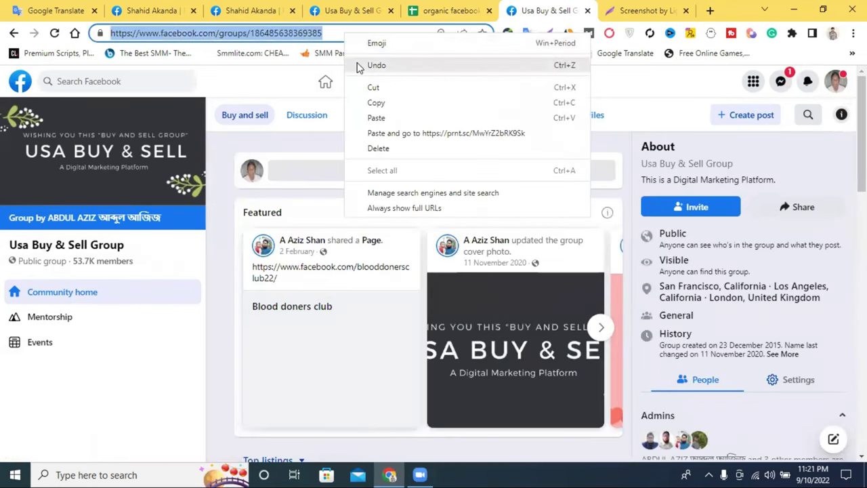
click(411, 104)
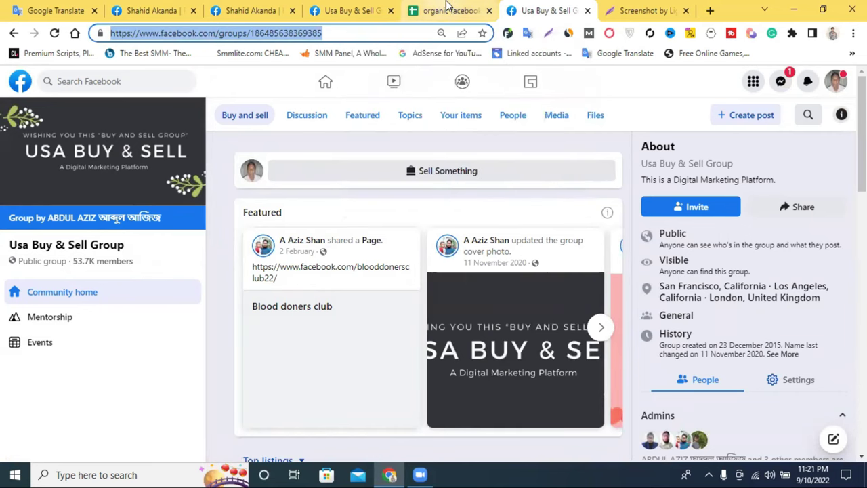
click(444, 10)
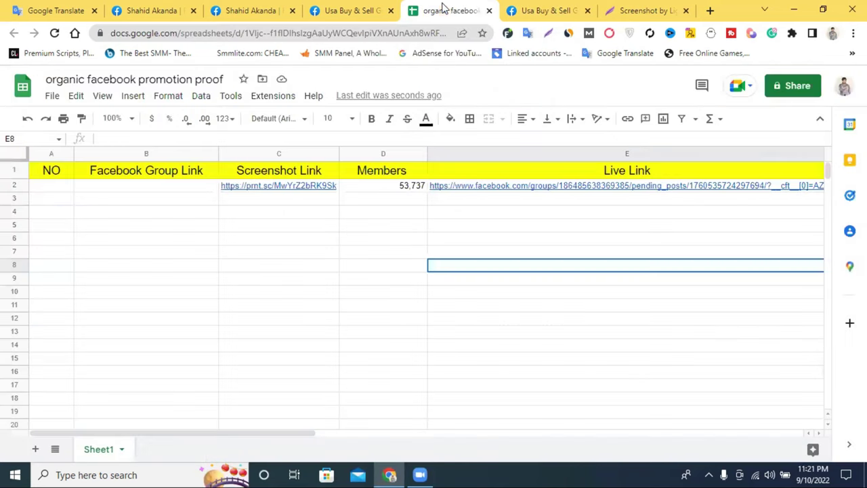
click(151, 193)
right_click(150, 189)
click(206, 251)
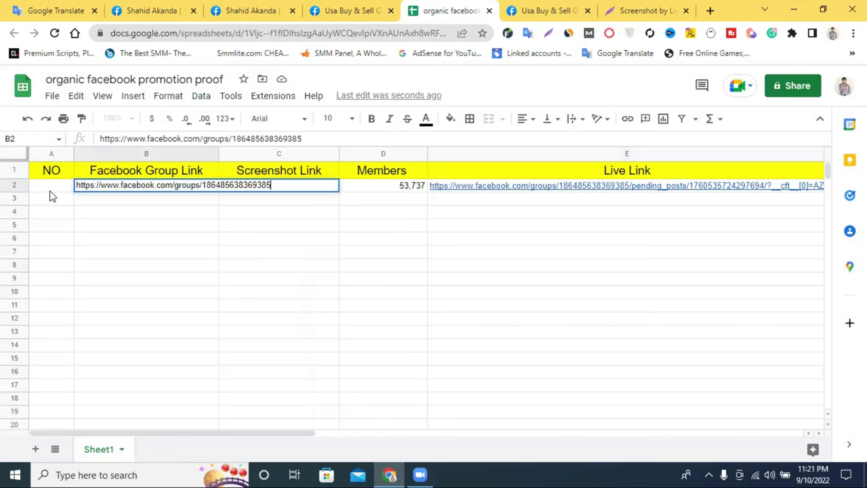
Step: Number the report rows under NO by entering 1 in A2 and 2 in A3, and extend the series down to 21
double_click(48, 187)
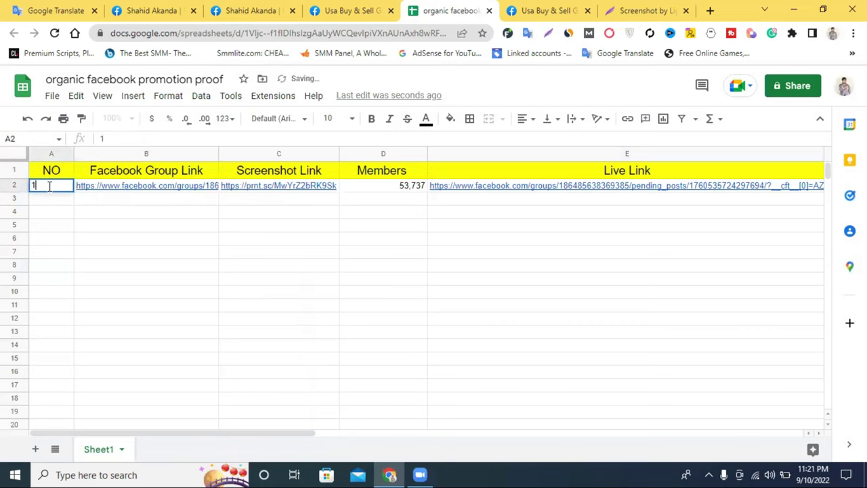
click(106, 219)
click(50, 199)
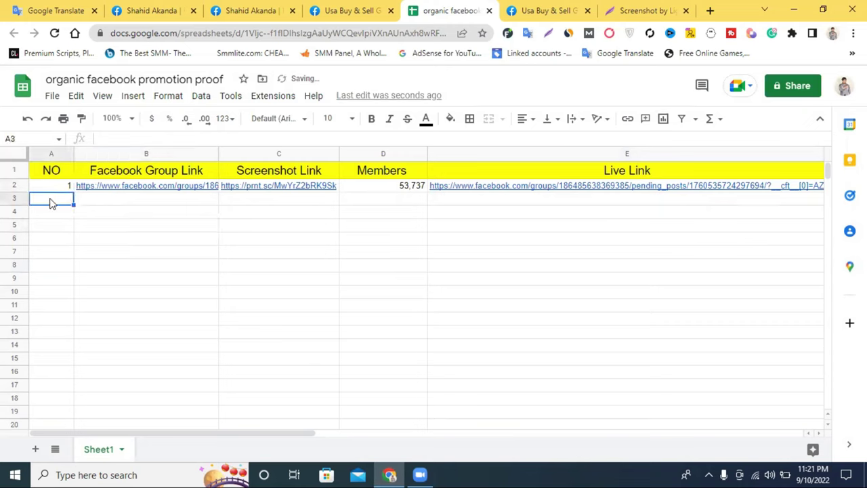
text(2)
click(84, 215)
drag(51, 185, 71, 425)
click(203, 239)
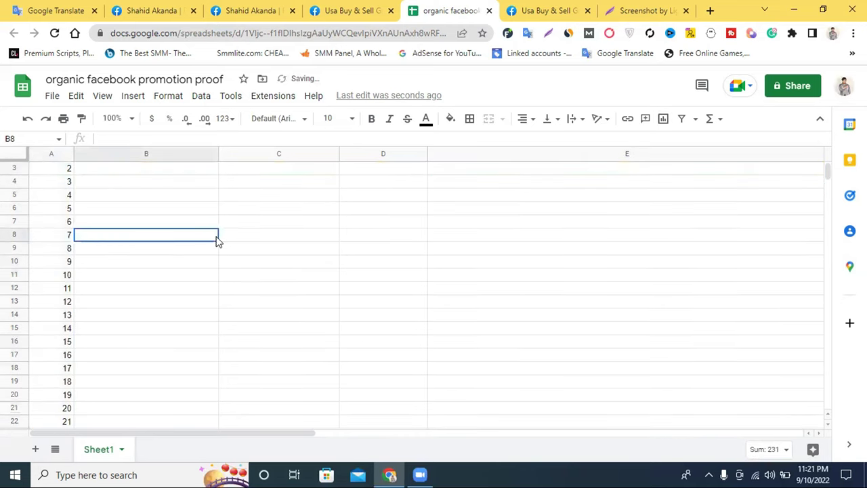
scroll(312, 296, up, 2)
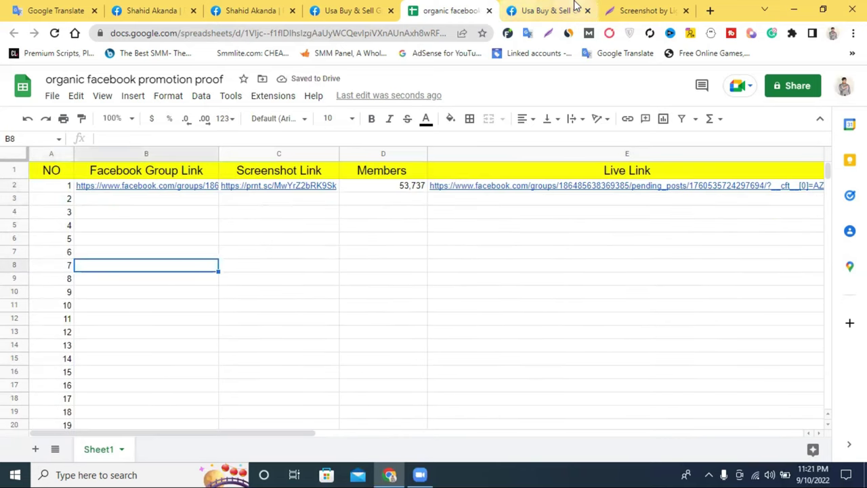
Step: Close the extra Usa Buy & Sell Group page and the Lightshot screenshot page
click(575, 9)
click(588, 11)
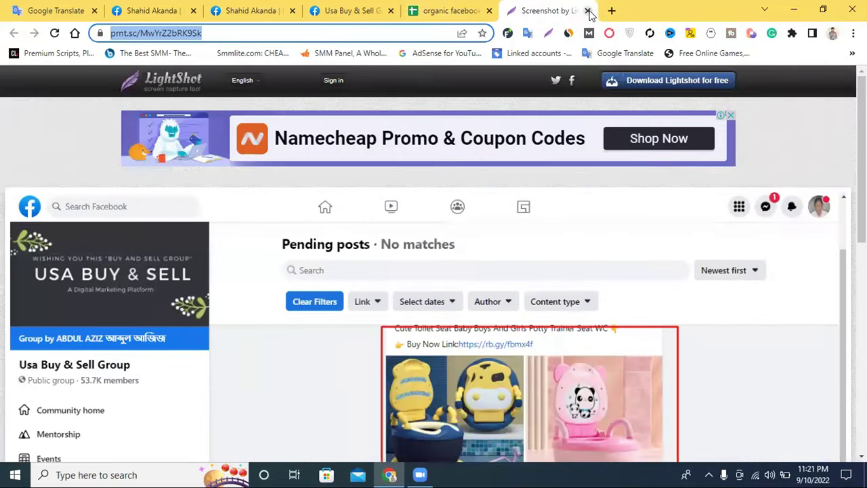
click(590, 10)
click(474, 9)
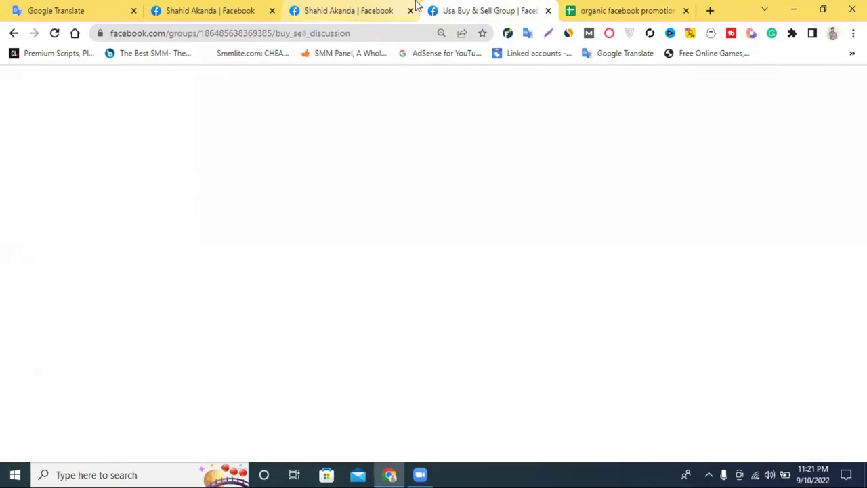
click(359, 6)
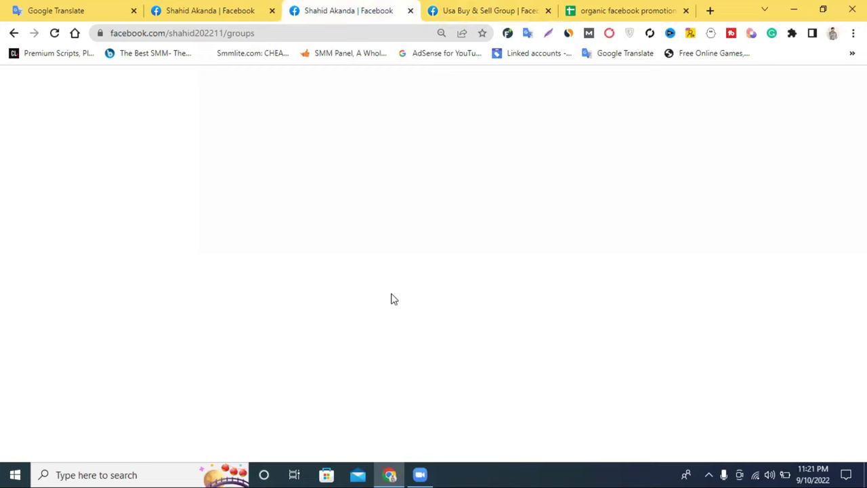
click(210, 11)
click(332, 7)
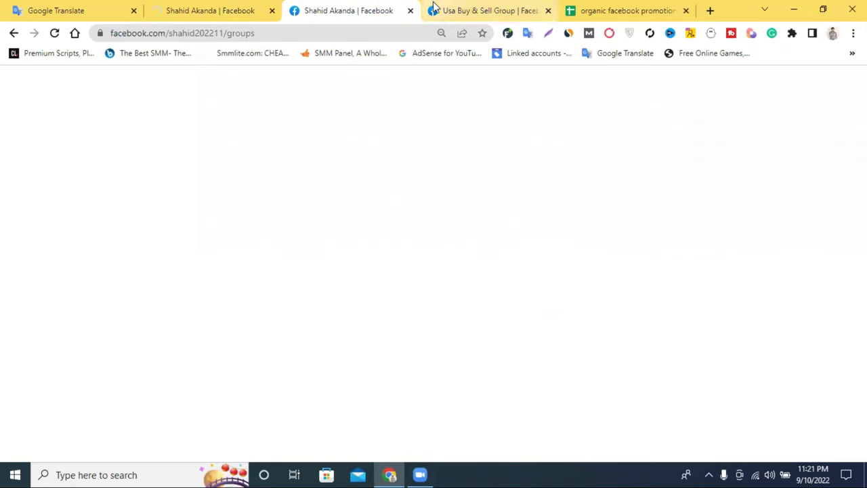
click(472, 7)
click(359, 7)
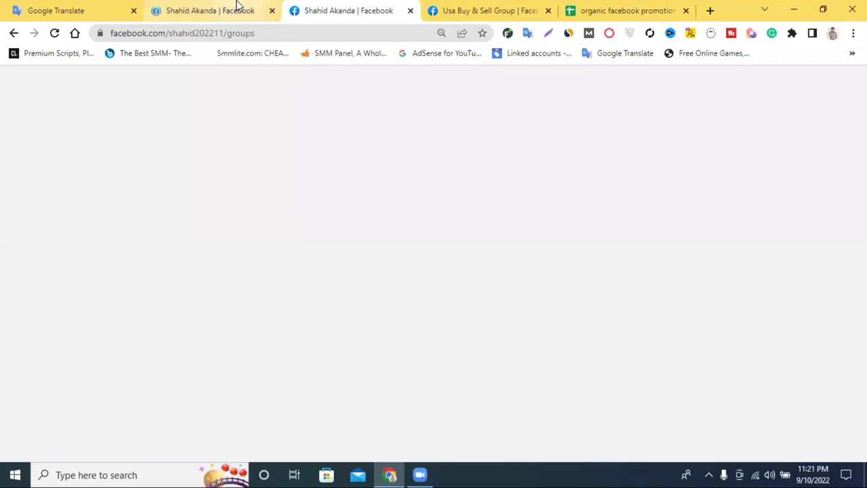
click(237, 6)
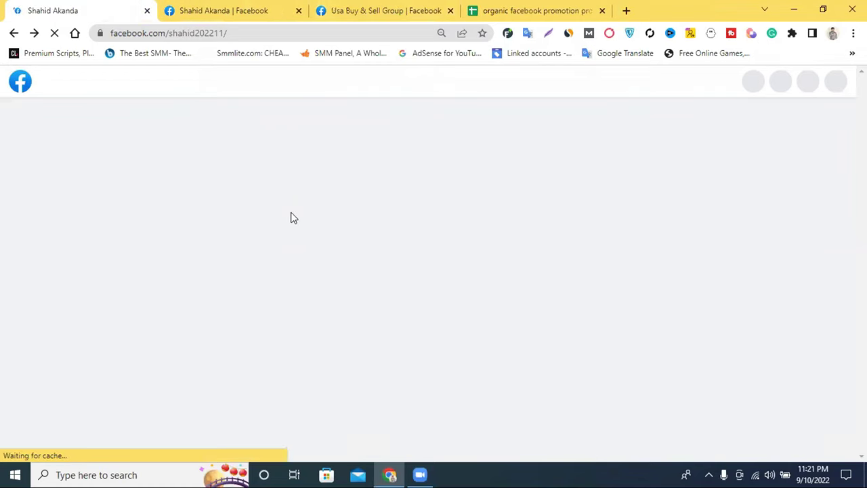
Step: Close the remaining Usa Buy & Sell Group page and the profile's group list page
click(215, 8)
click(334, 7)
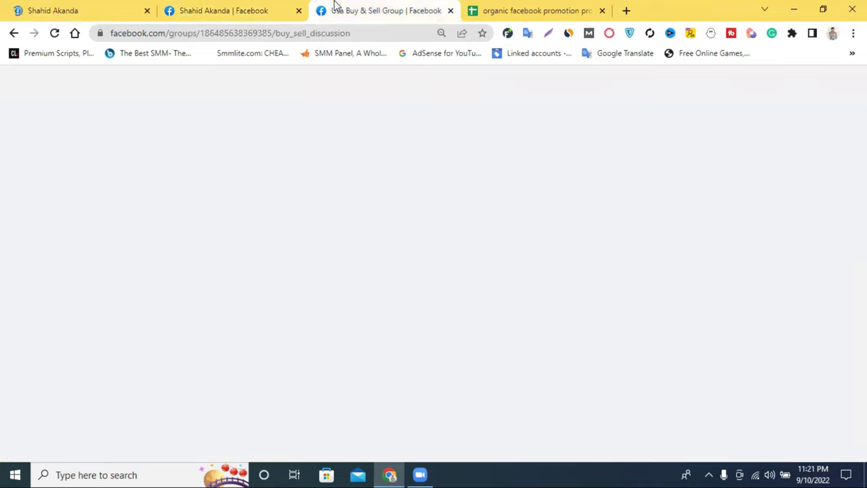
click(450, 10)
click(240, 7)
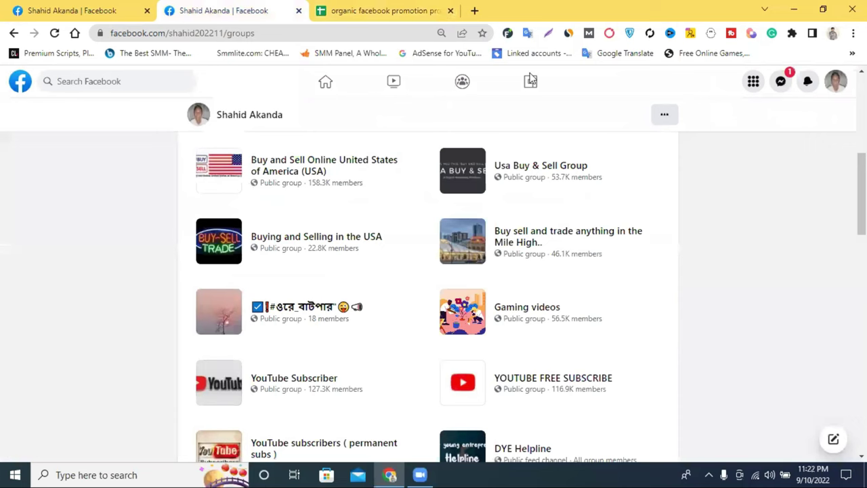
click(299, 11)
Step: Find the children's potty post on the Facebook profile timeline and select its full caption, including the Buy Now link
click(93, 6)
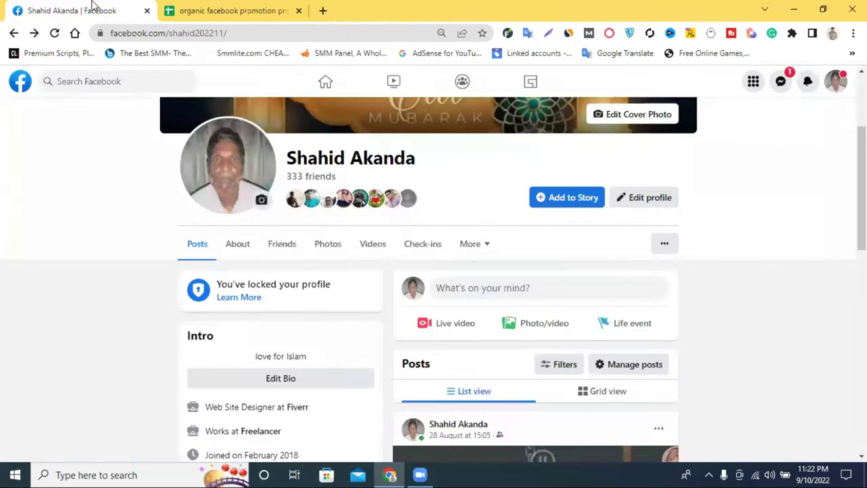
scroll(505, 287, down, 2)
scroll(505, 287, up, 4)
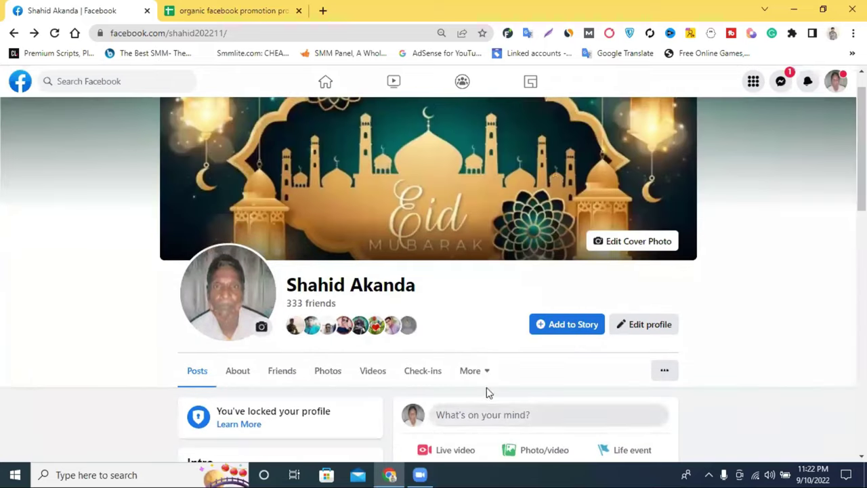
scroll(488, 387, down, 1)
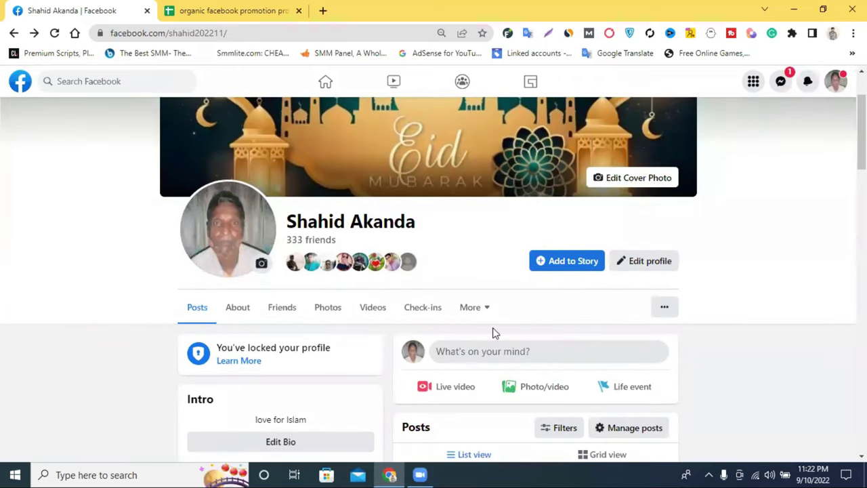
scroll(504, 331, down, 10)
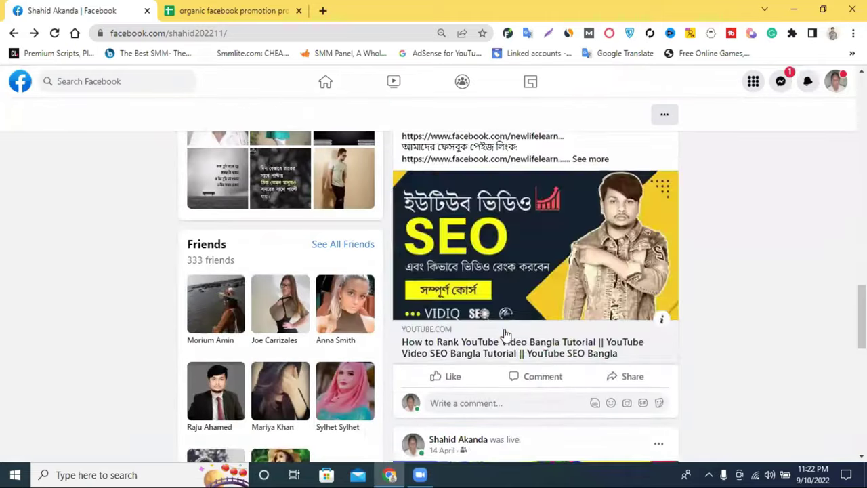
scroll(504, 331, down, 5)
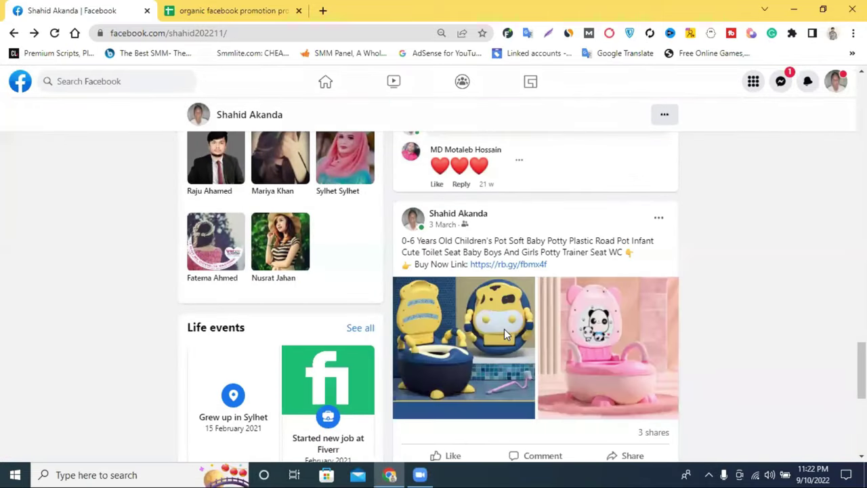
scroll(504, 329, down, 4)
scroll(505, 332, up, 4)
drag(547, 265, 401, 246)
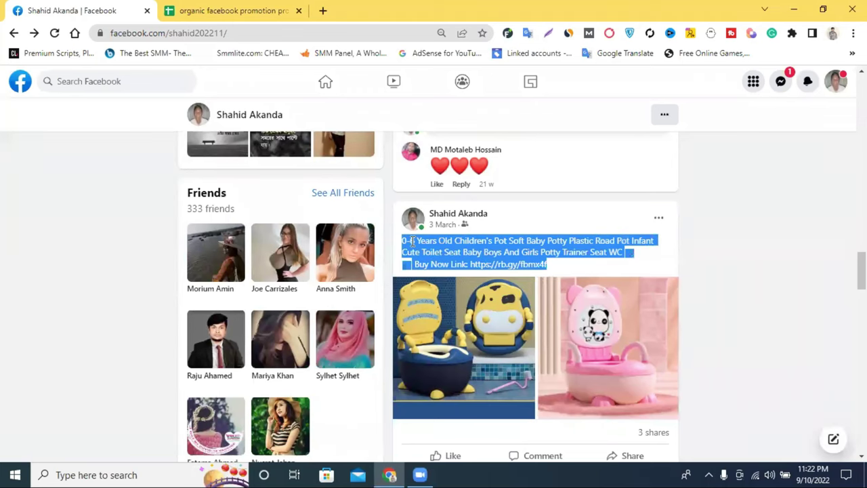
Step: Copy the potty caption with its Buy Now link and paste it into a new photo post on the profile
right_click(412, 241)
click(458, 253)
scroll(461, 258, up, 8)
scroll(469, 269, up, 10)
scroll(480, 275, down, 3)
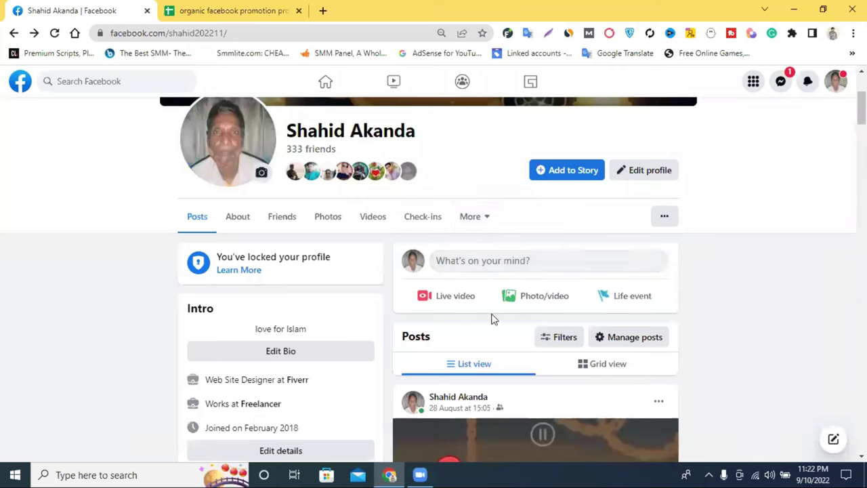
click(515, 296)
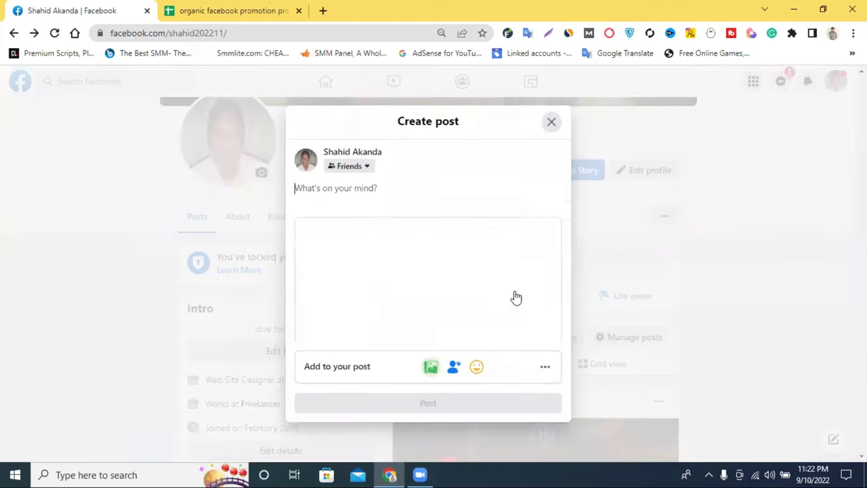
right_click(377, 189)
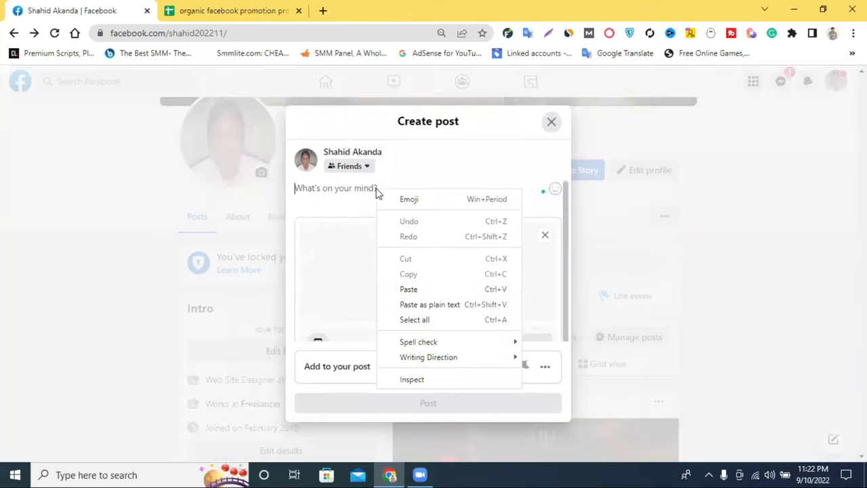
click(426, 292)
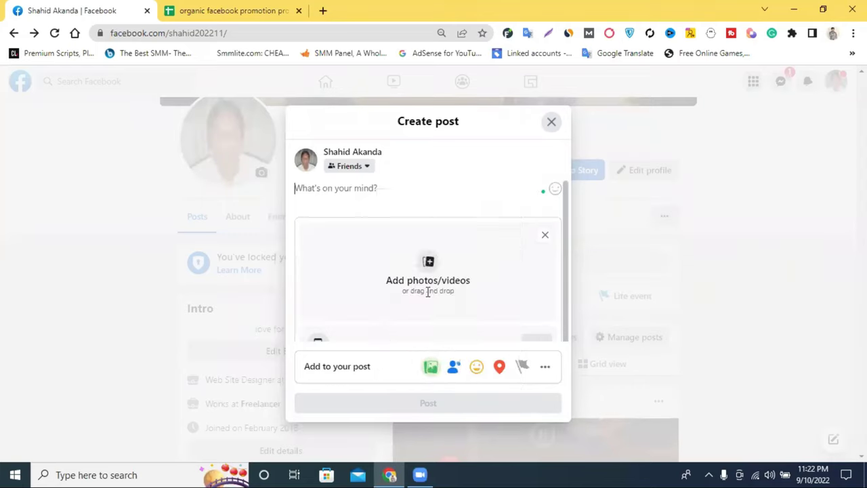
Step: Attach the two potty pictures from today's Downloads to the post and publish it to Friends
click(429, 284)
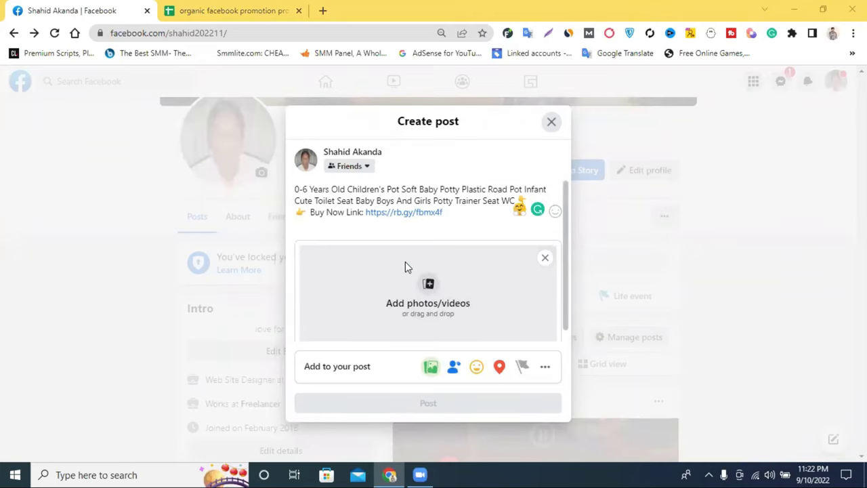
drag(124, 116, 223, 165)
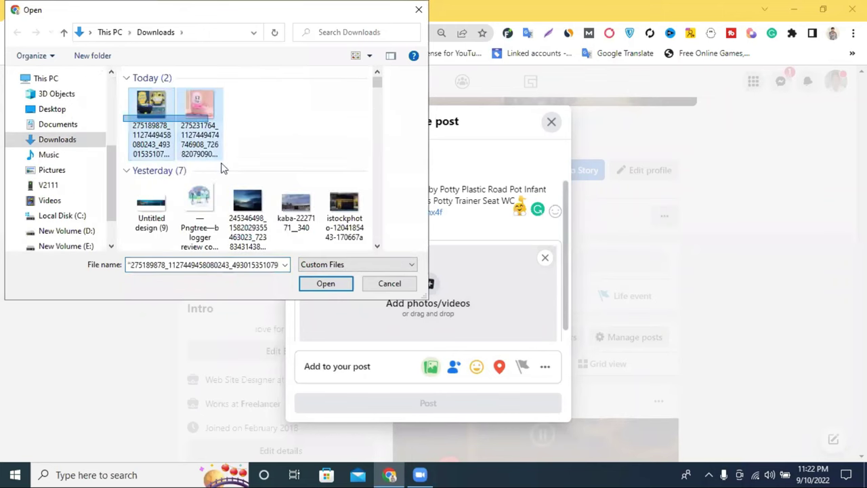
key(Return)
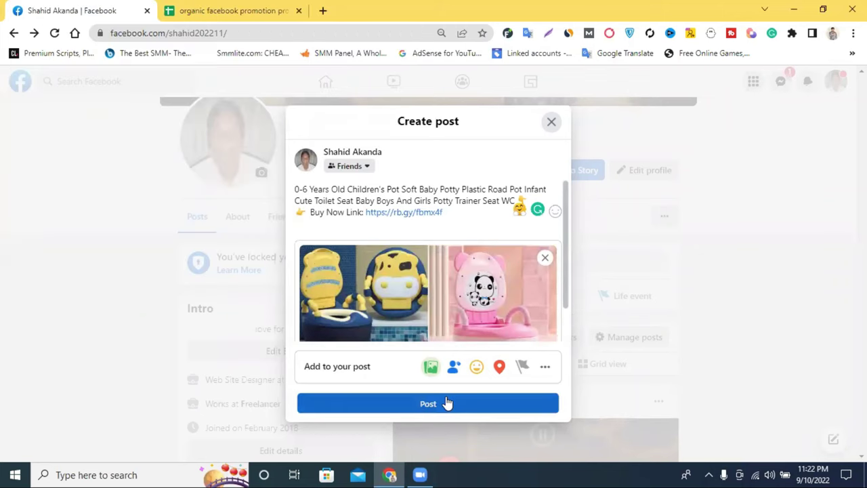
click(446, 403)
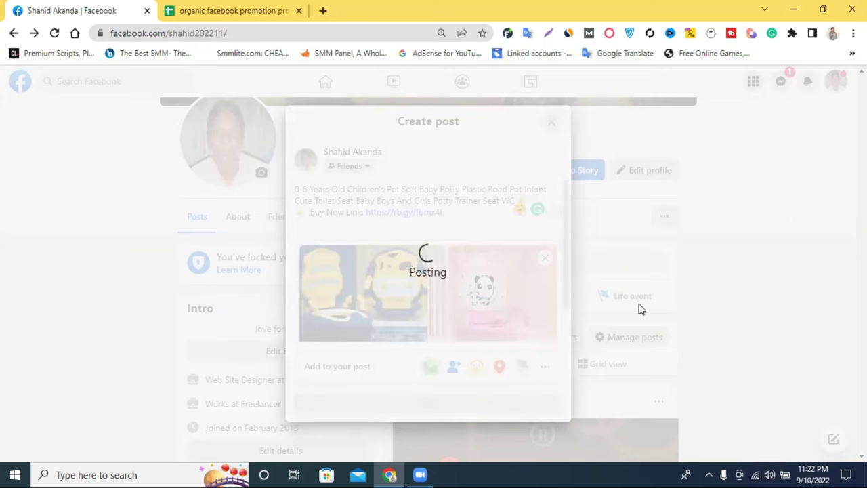
Step: Share the newly published potty post to the Buy and Sell USA group without adding text
scroll(640, 309, down, 4)
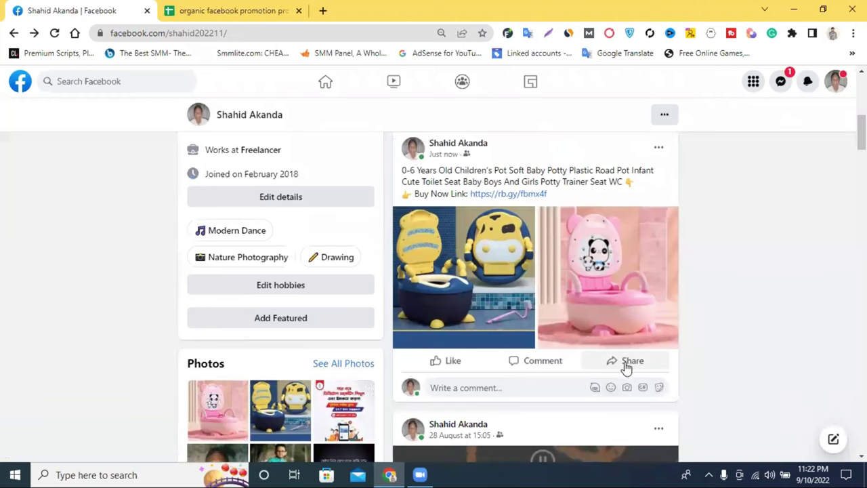
click(633, 368)
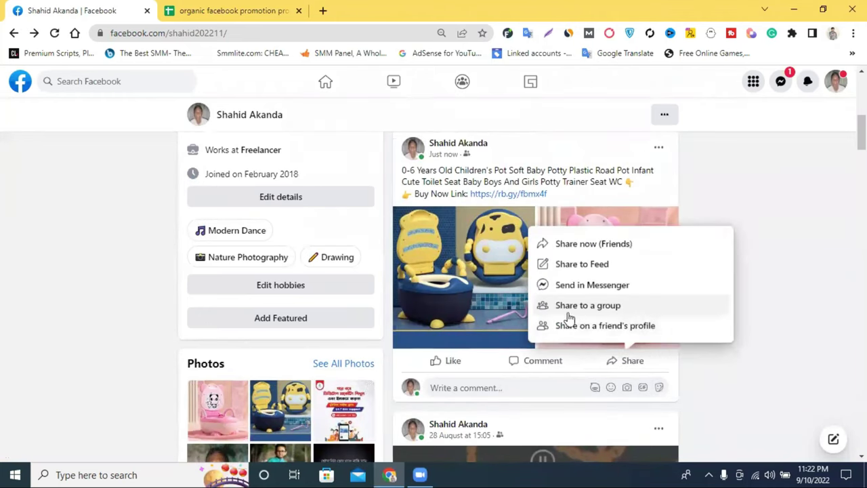
click(642, 313)
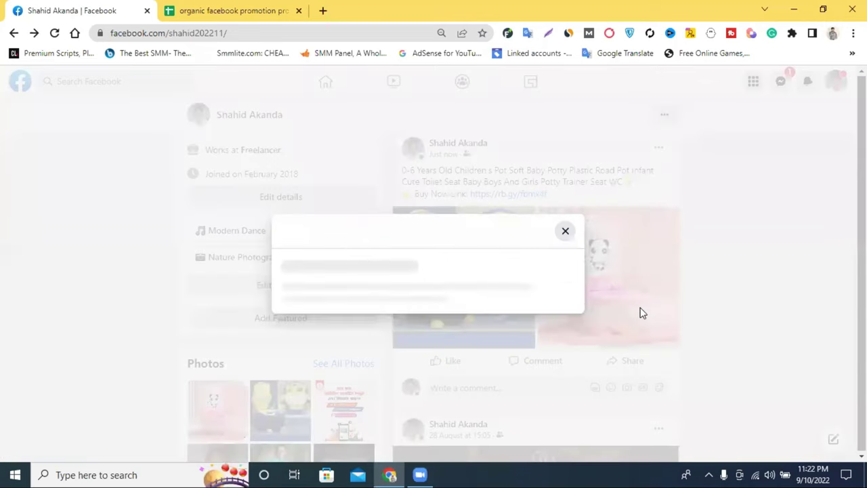
scroll(393, 311, down, 2)
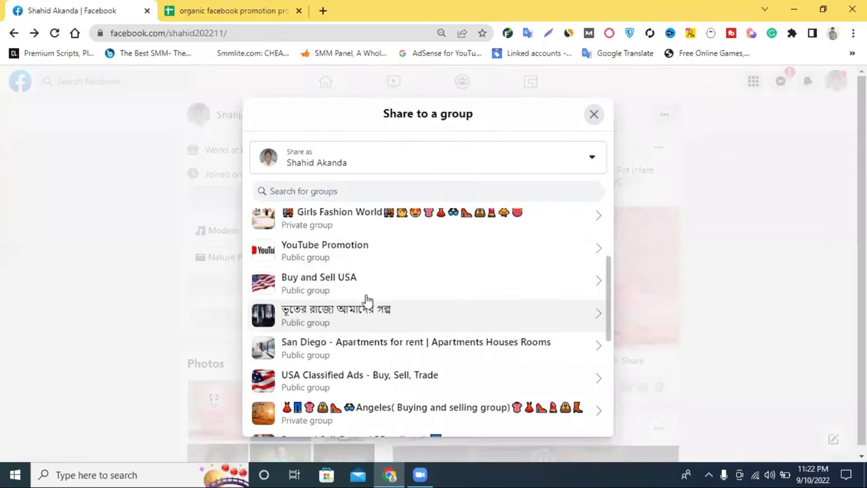
click(373, 292)
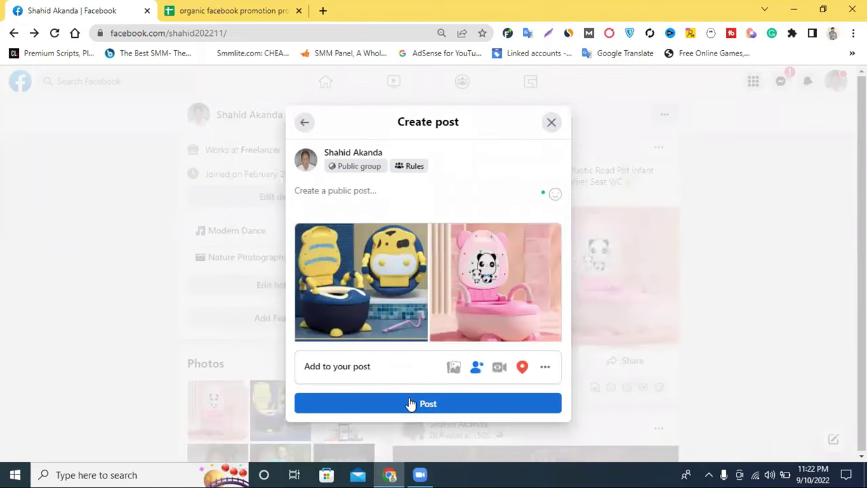
click(410, 403)
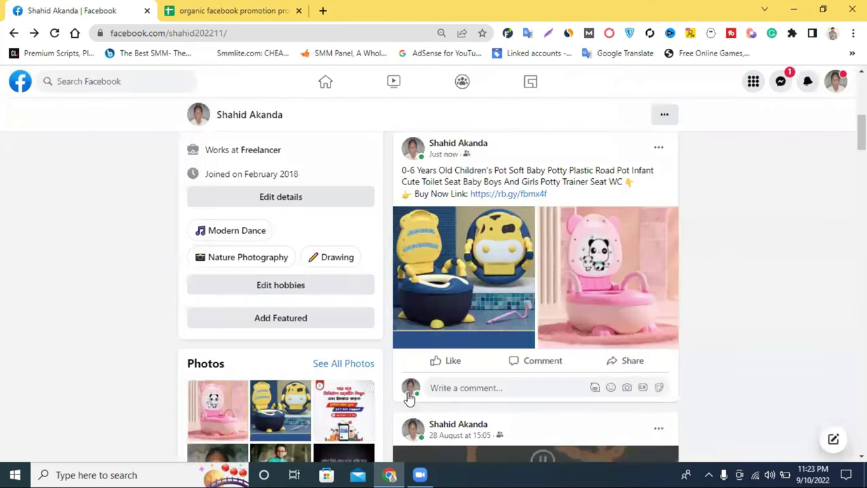
Step: Share the same potty post to the public Buy Sell Group without adding text
click(629, 362)
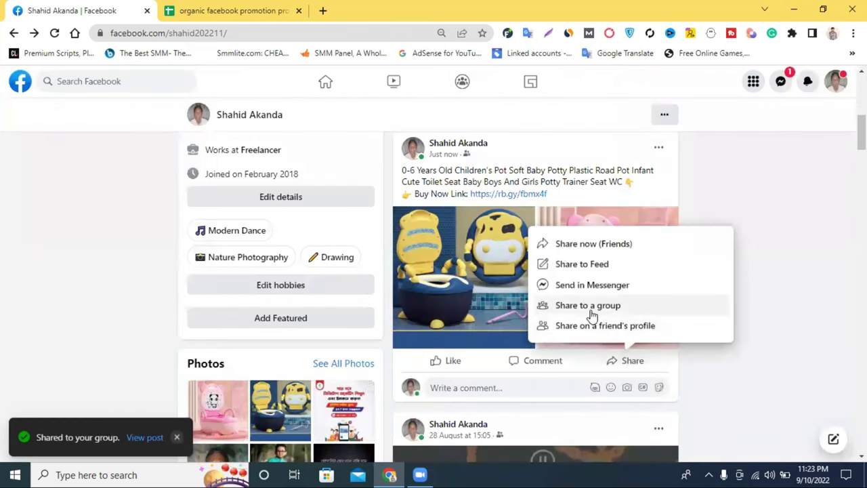
click(567, 308)
scroll(398, 327, down, 5)
scroll(397, 328, down, 3)
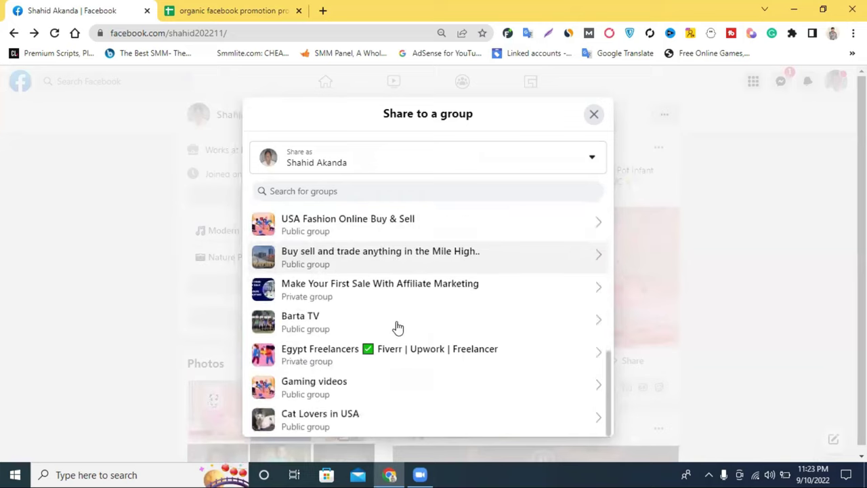
scroll(426, 334, down, 4)
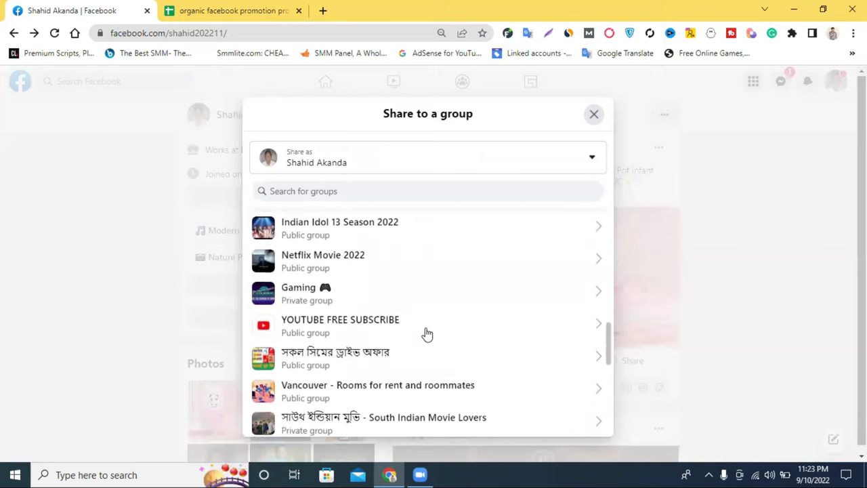
scroll(407, 338, down, 2)
scroll(357, 352, down, 2)
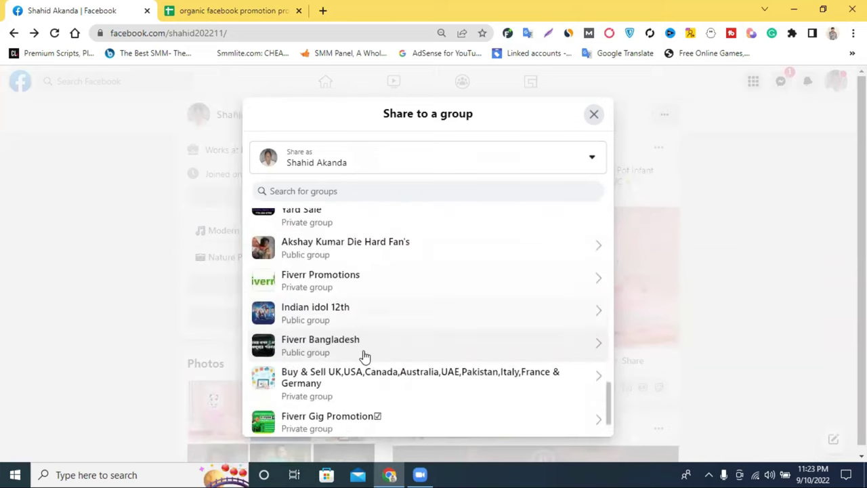
scroll(365, 318, down, 2)
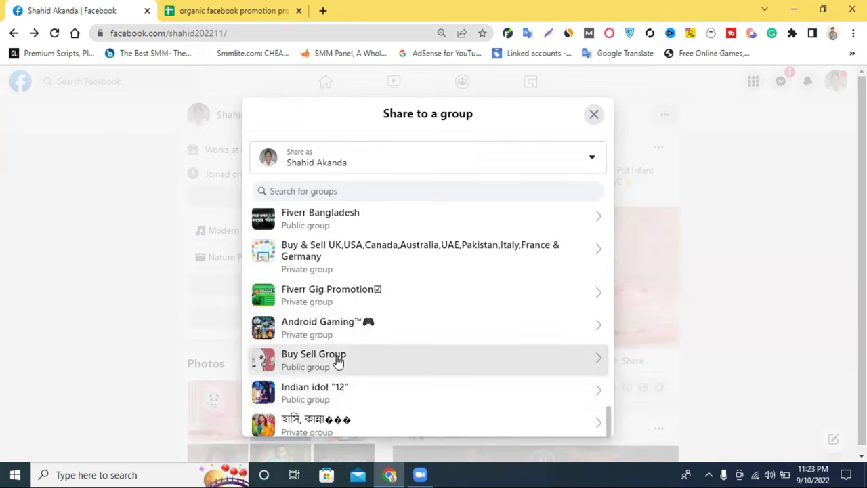
click(484, 389)
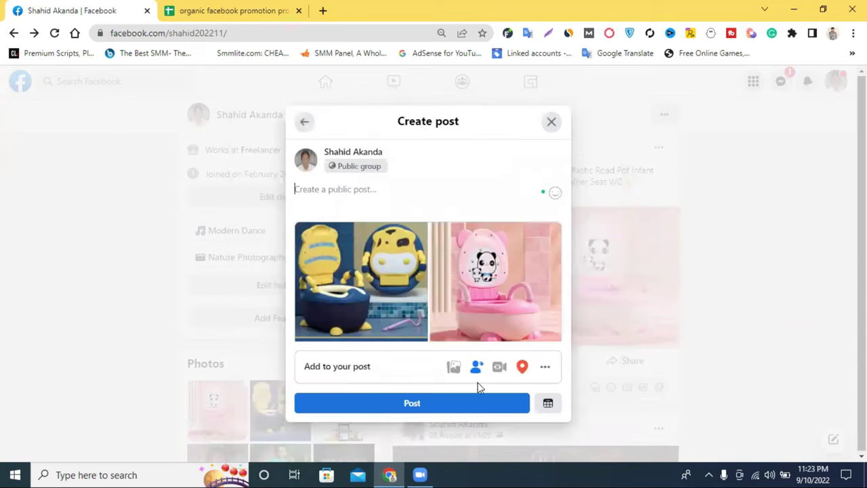
click(443, 407)
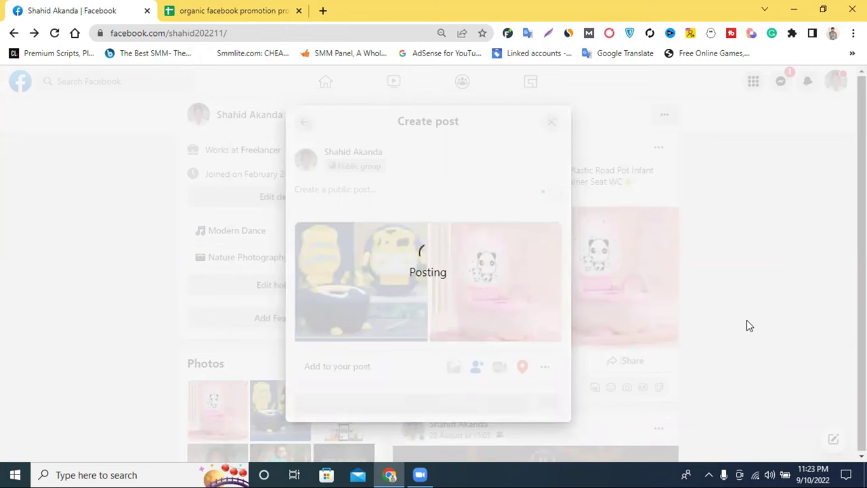
Step: Share the potty post to the Buy and Sell Online United States of America (USA) group without adding text
click(605, 360)
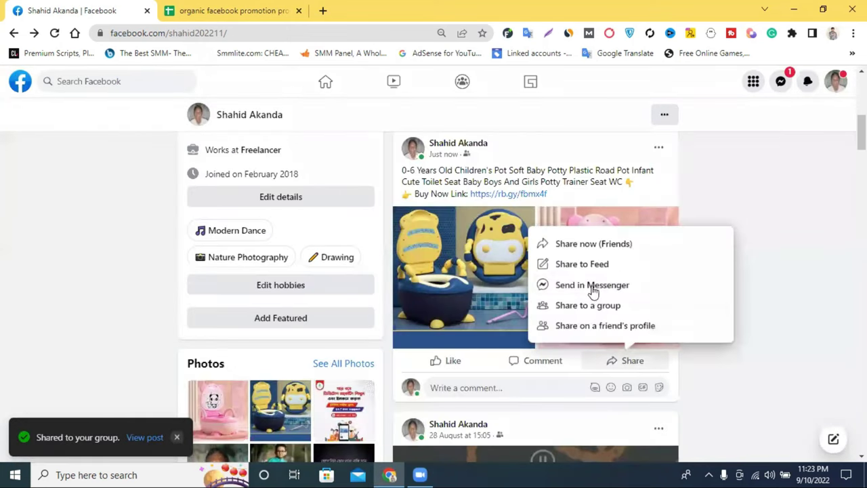
click(590, 302)
scroll(469, 301, down, 5)
scroll(469, 300, down, 10)
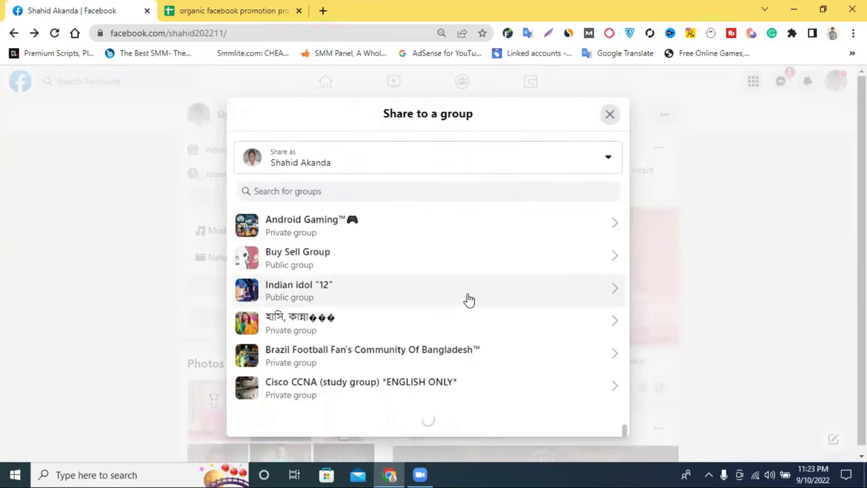
scroll(468, 300, down, 5)
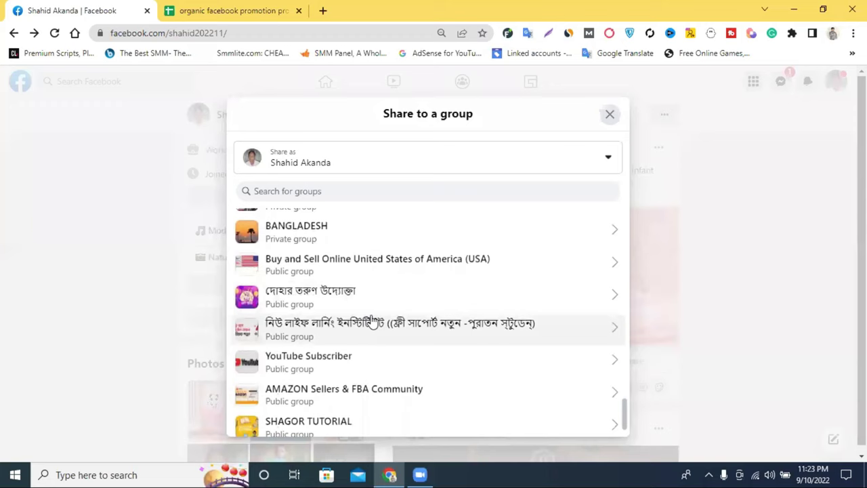
scroll(399, 271, down, 1)
scroll(402, 252, up, 1)
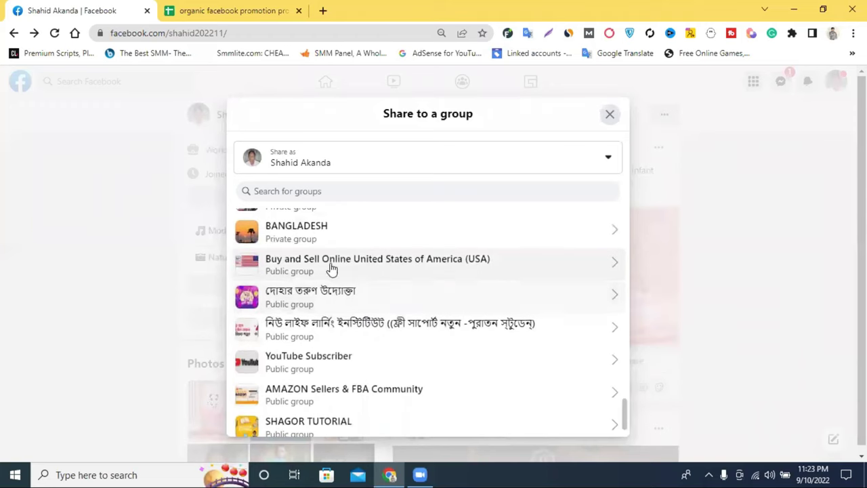
click(376, 264)
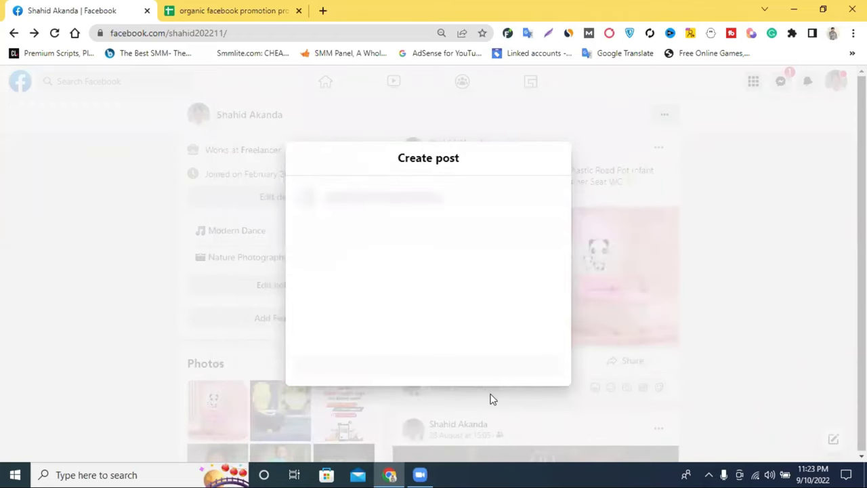
click(434, 407)
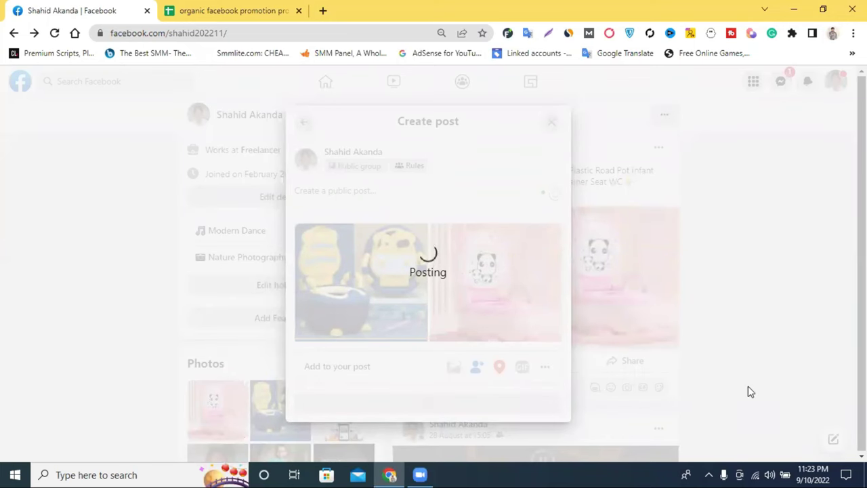
Step: Reload the profile and open the new potty post's share list to check the approval status of each group share
click(56, 36)
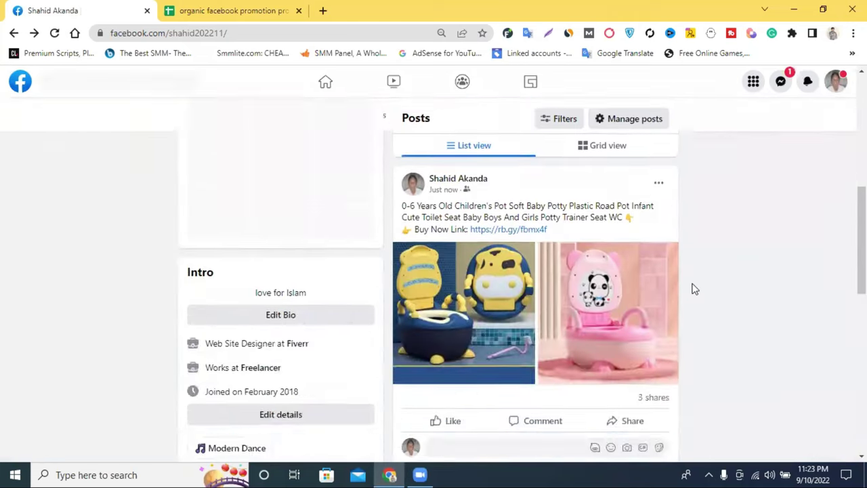
scroll(693, 289, down, 5)
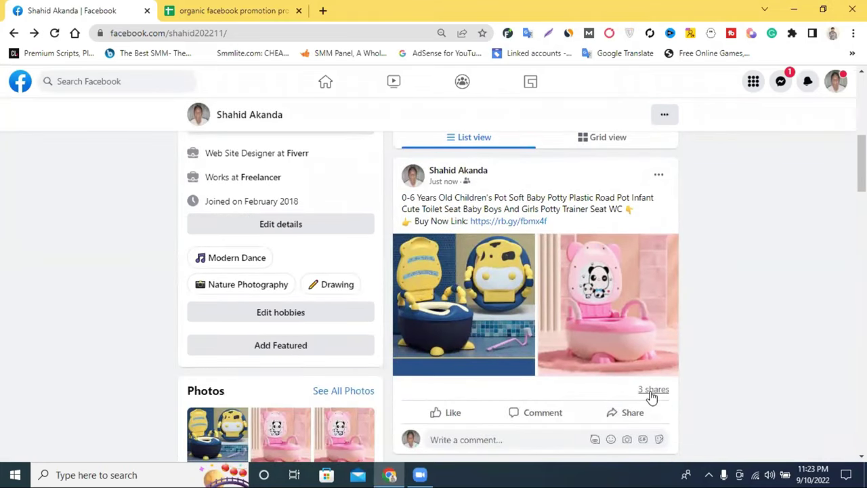
mouse_move(652, 398)
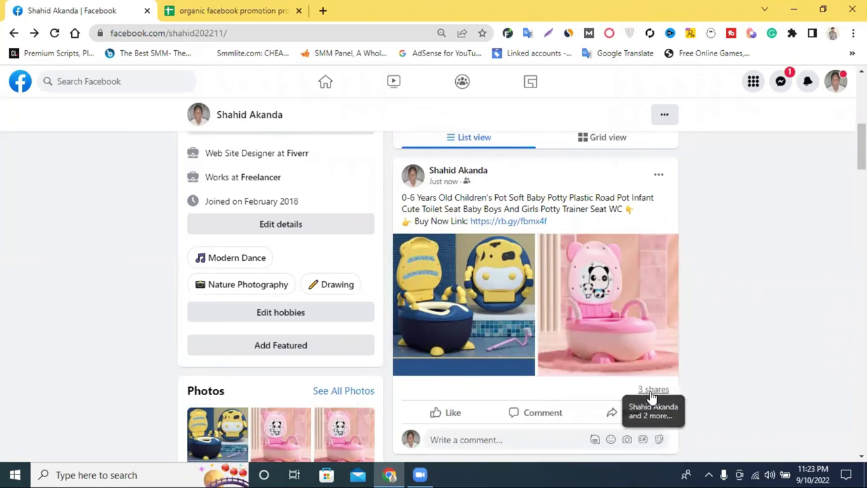
click(652, 392)
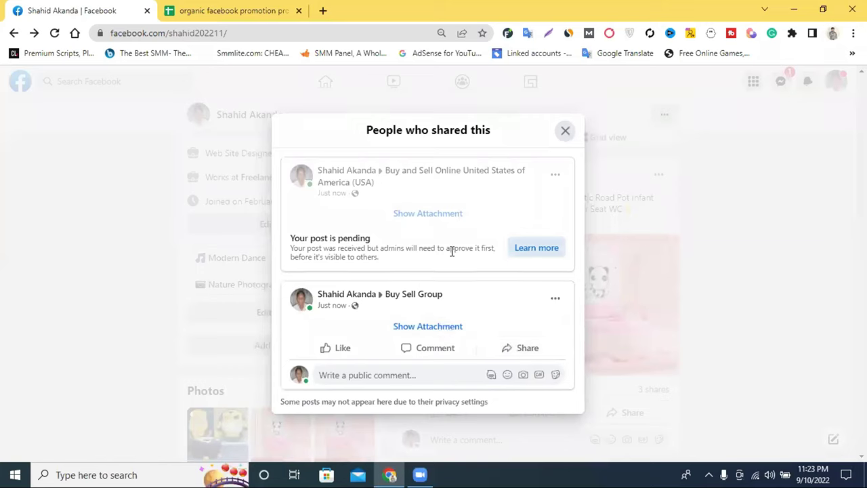
drag(415, 248, 478, 246)
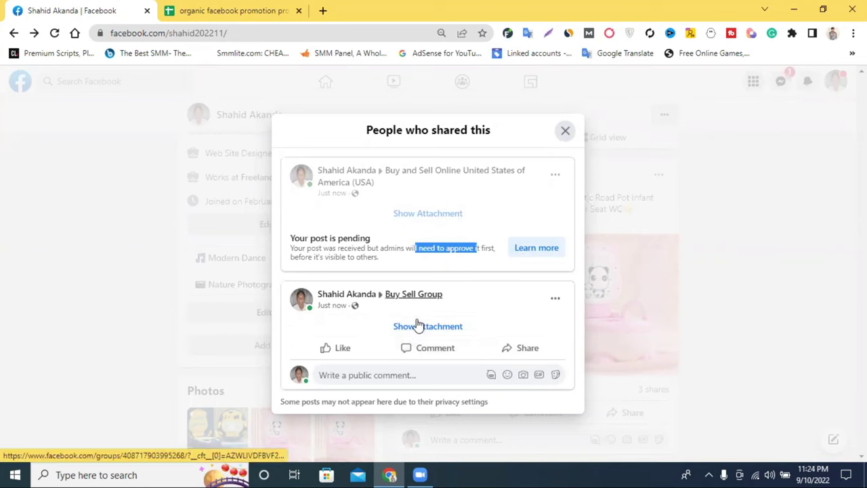
Step: Open the potty post shared in Buy Sell Group and try a Lightshot capture of the whole page area
click(334, 306)
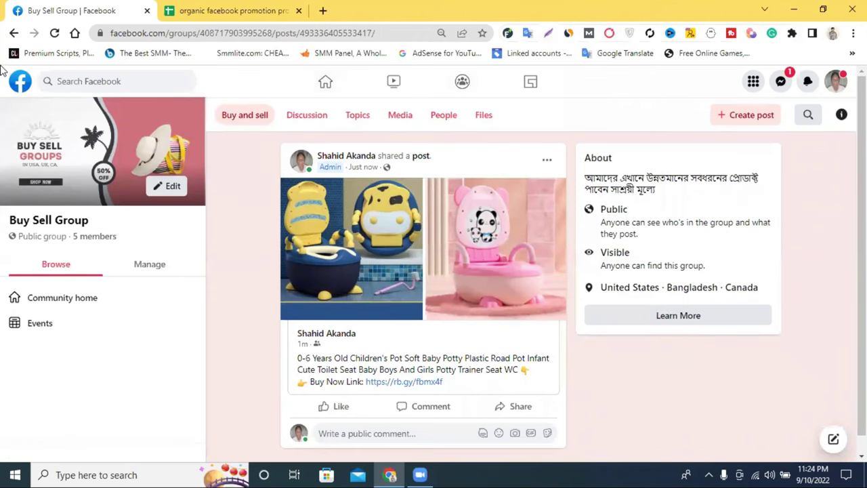
key(Print)
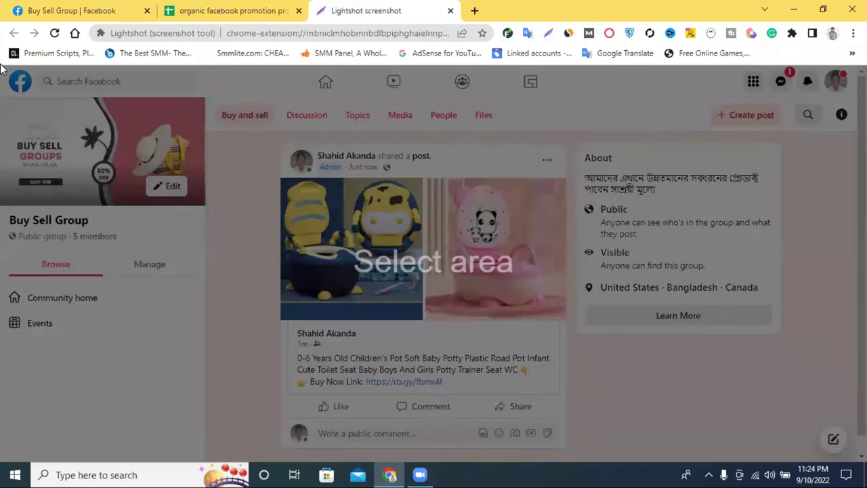
drag(2, 66, 747, 307)
drag(865, 452, 865, 452)
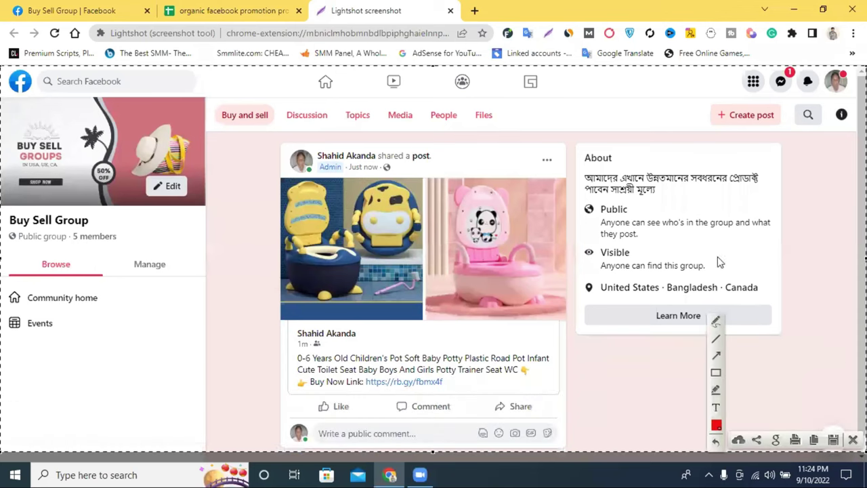
click(451, 12)
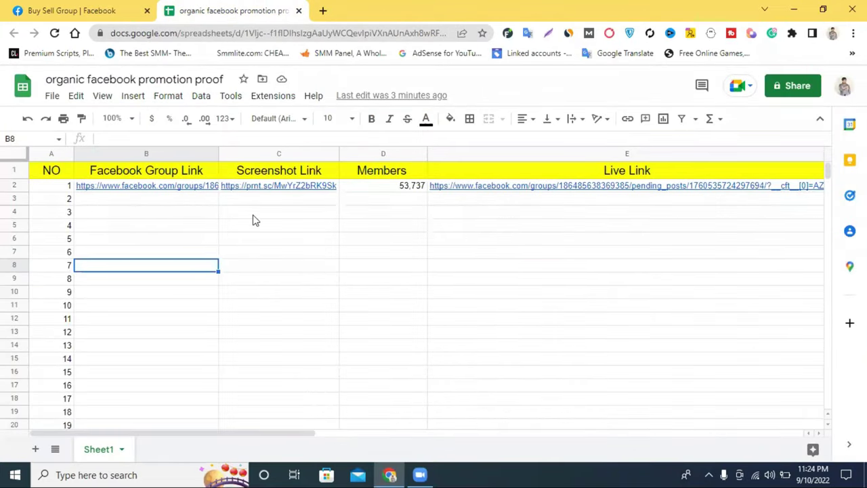
Step: In the promotion proof sheet, fill the first group link down to row 22 and the first screenshot link down to row 26
click(178, 186)
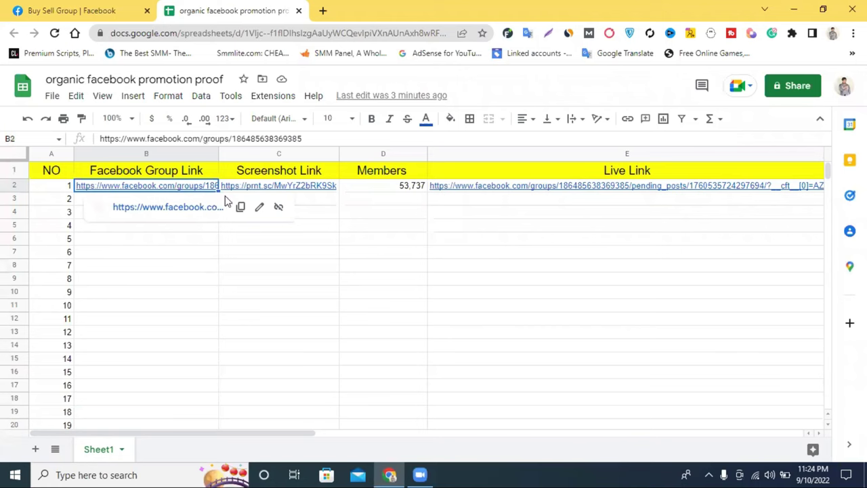
drag(219, 190, 168, 374)
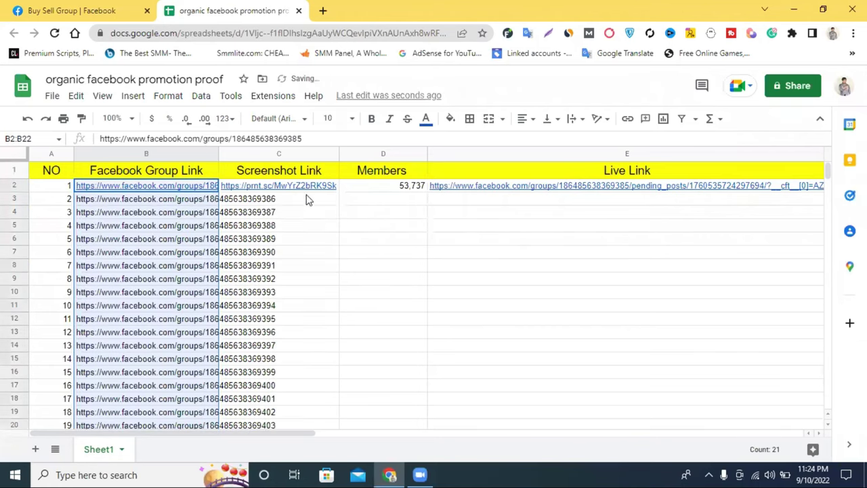
click(307, 189)
drag(338, 191, 314, 283)
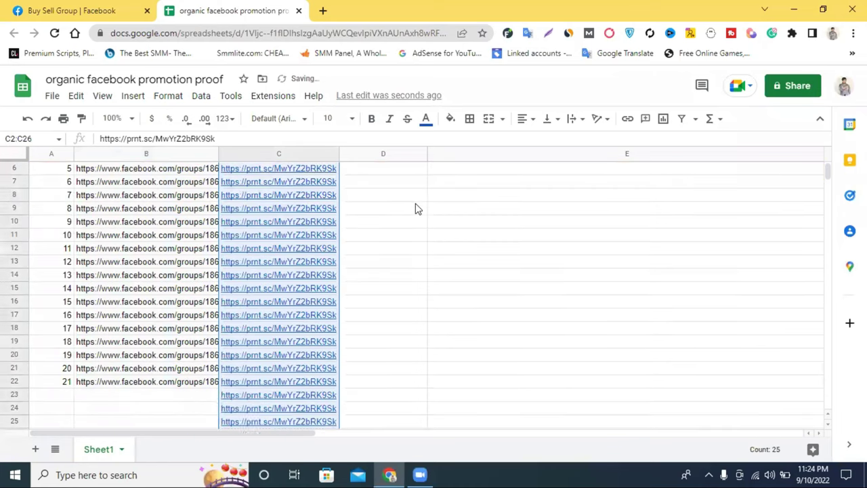
Step: Fill the first member count down the Members column to row 32
scroll(413, 207, up, 2)
click(415, 189)
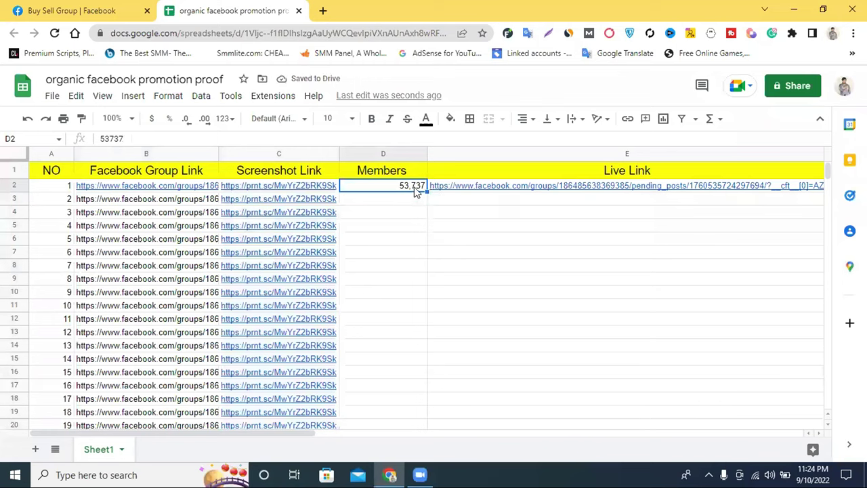
drag(427, 191, 426, 434)
scroll(145, 287, up, 2)
scroll(278, 275, down, 2)
scroll(277, 275, up, 5)
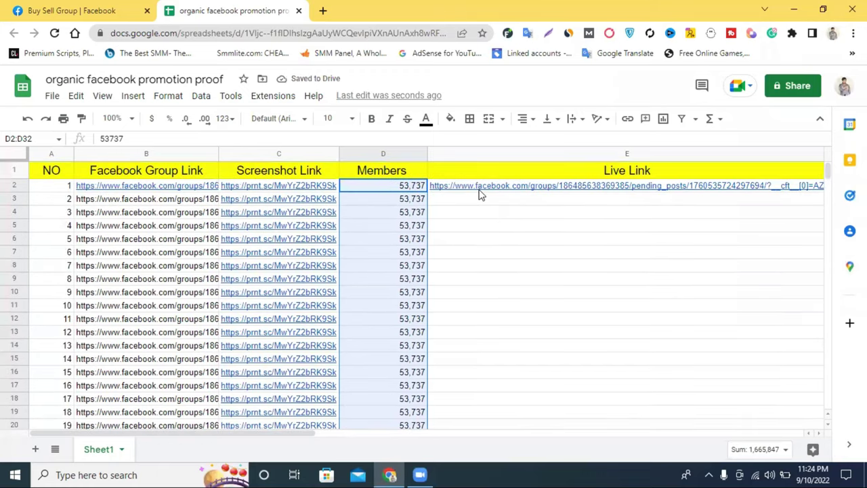
click(479, 189)
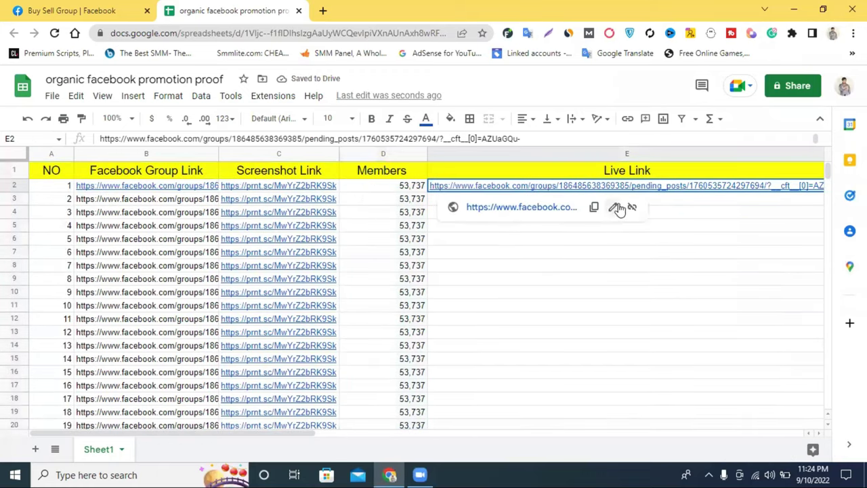
click(670, 271)
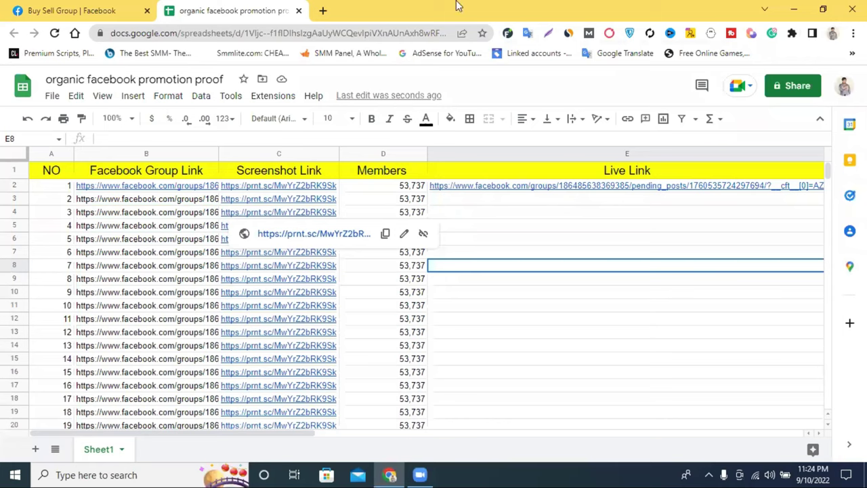
Step: Share the spreadsheet with anyone with the link as Editor, copy its link and finish the sharing settings
click(796, 91)
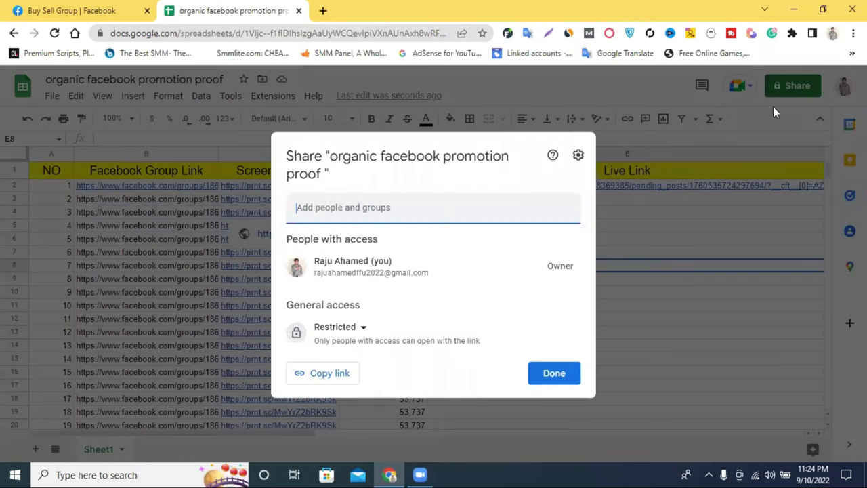
click(355, 329)
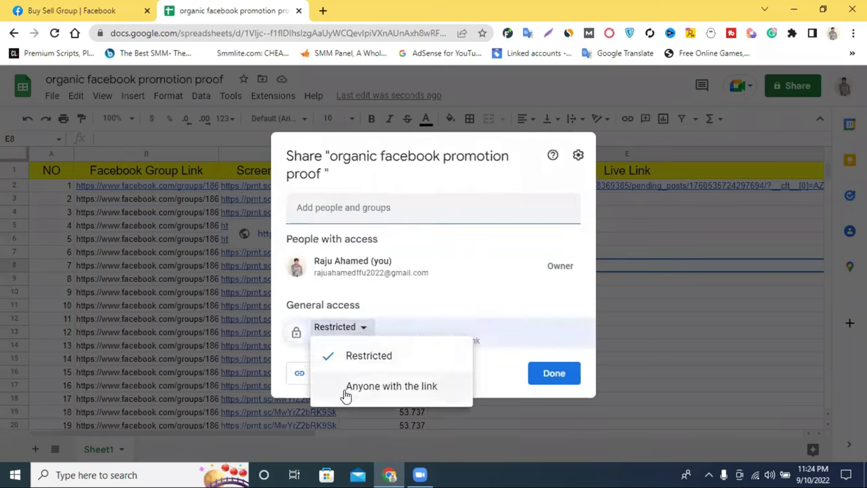
click(411, 391)
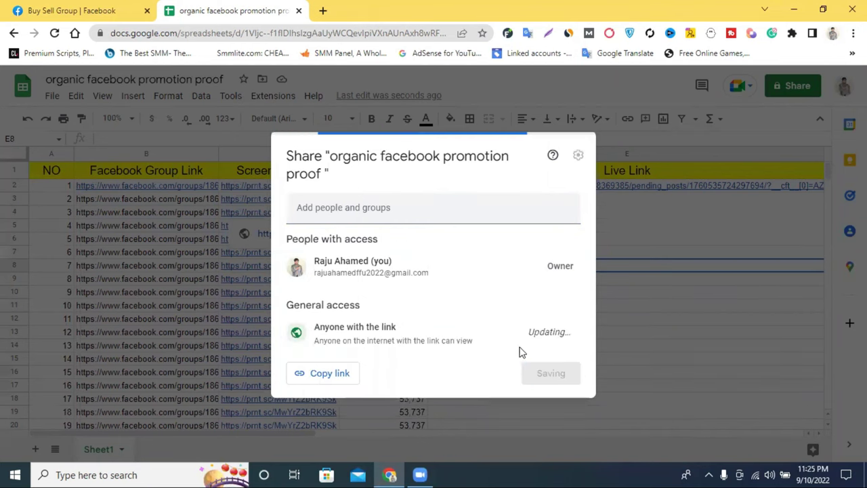
click(547, 335)
click(571, 302)
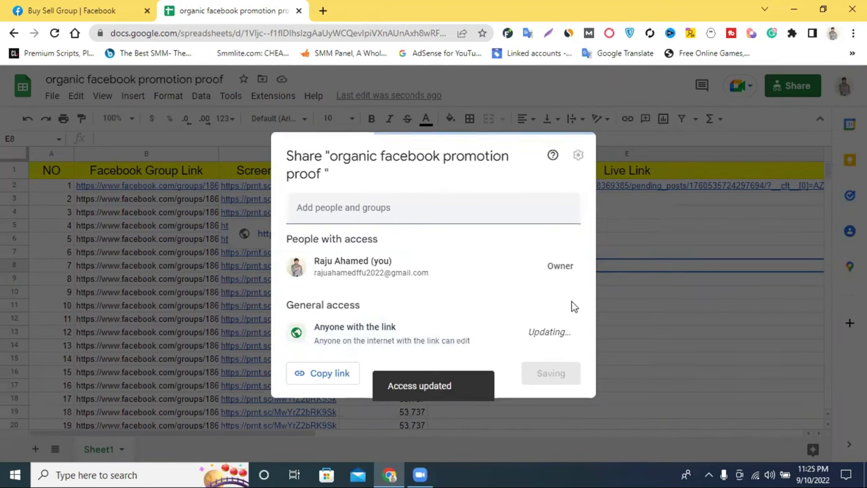
click(342, 375)
click(553, 373)
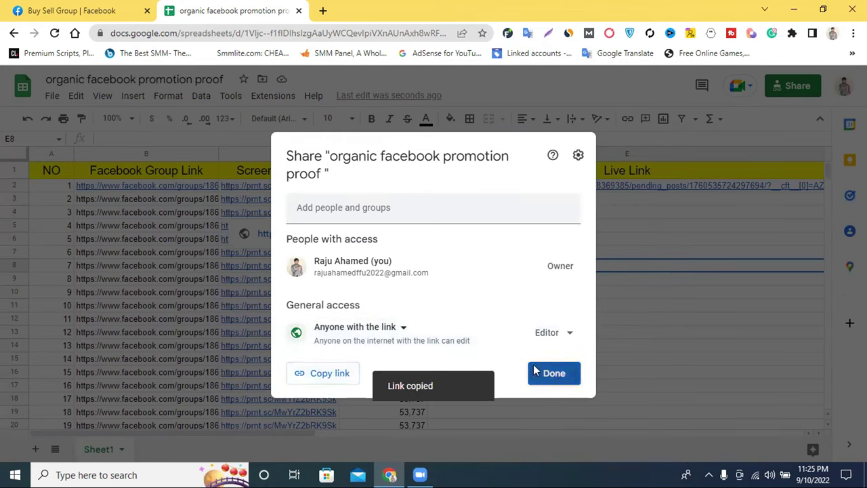
Step: Open the copied spreadsheet link in a new browser tab to check access, and close that tab
click(323, 10)
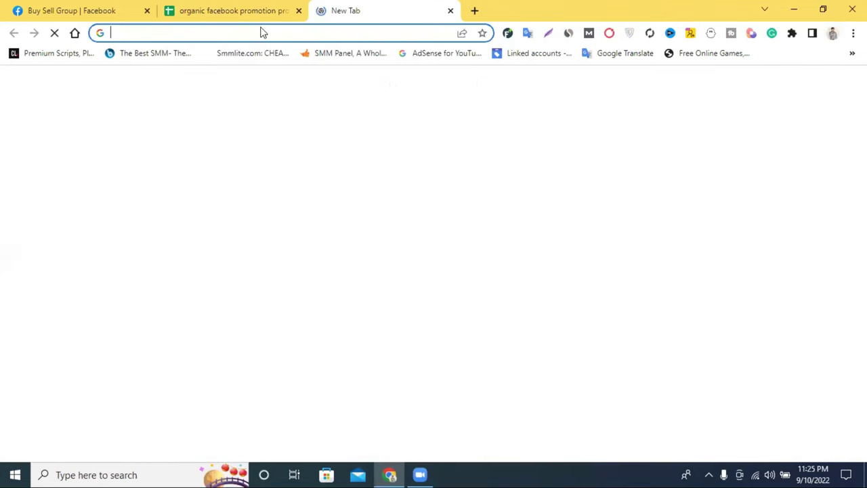
right_click(261, 32)
click(362, 128)
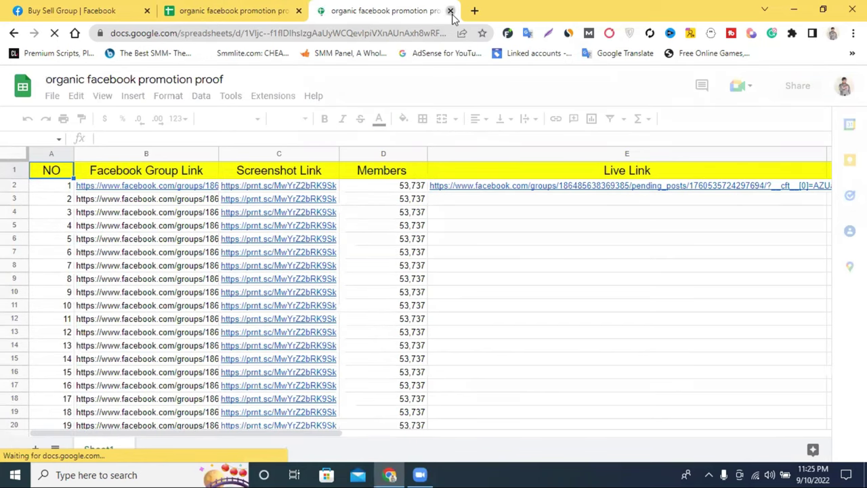
click(450, 11)
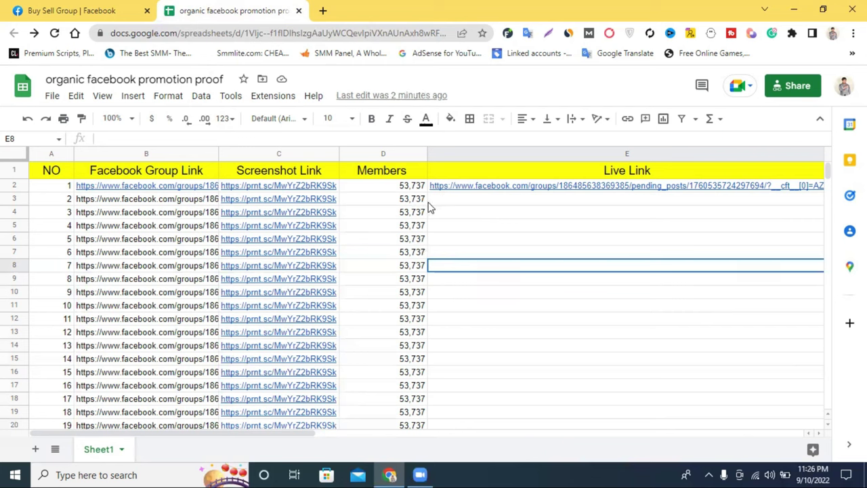
click(535, 311)
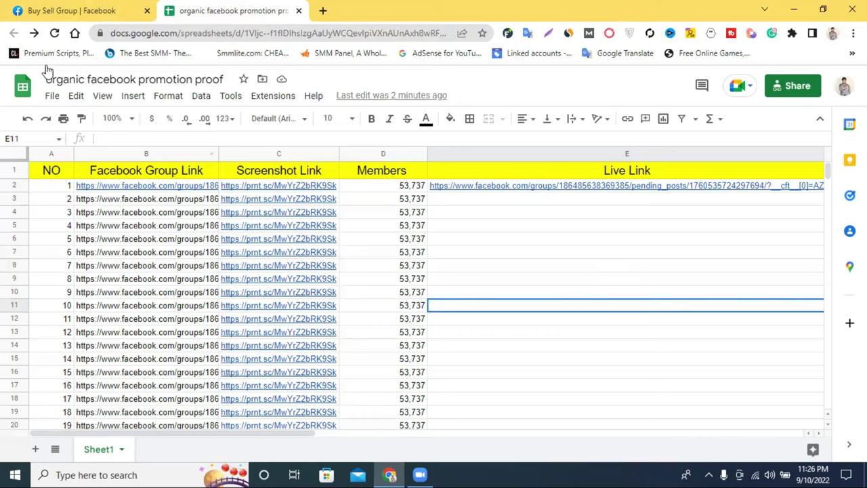
click(71, 10)
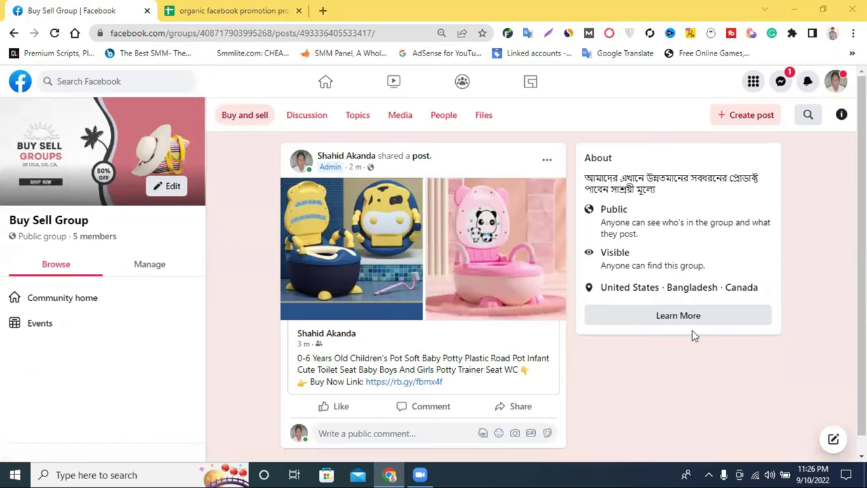
click(118, 78)
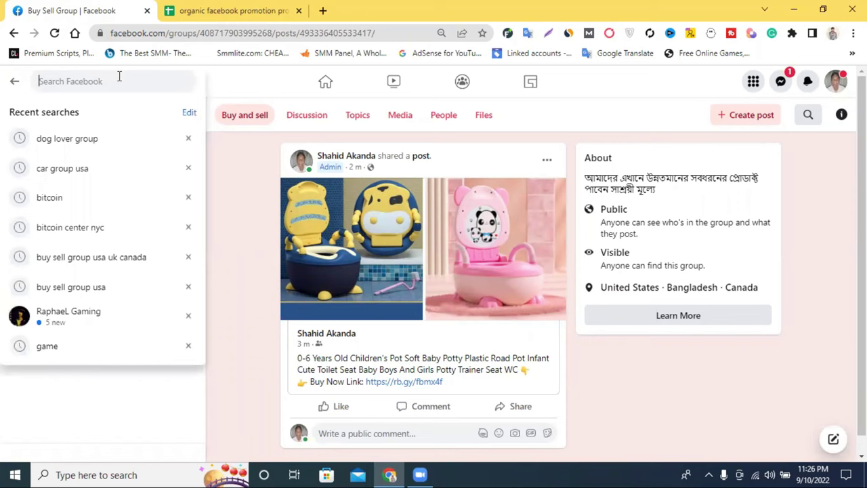
Step: Search Google for twitter in a new browser tab, open the Twitter login result and confirm the account's phone number
click(322, 10)
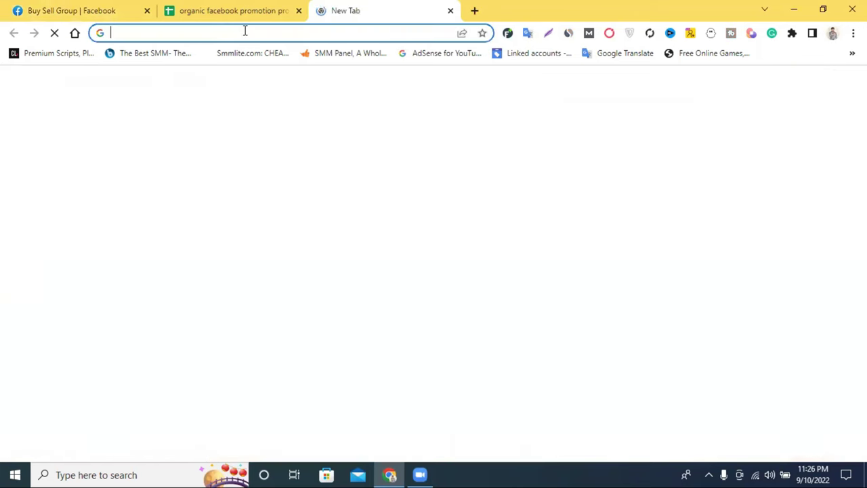
click(246, 30)
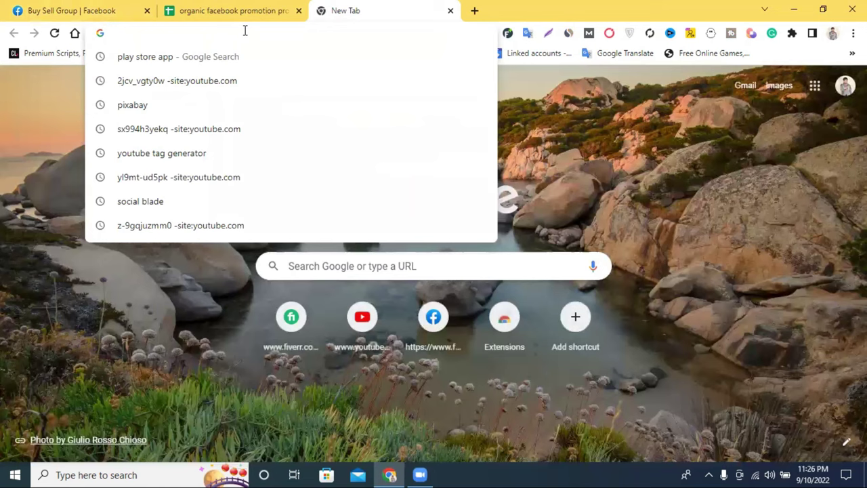
text(twitter)
click(180, 91)
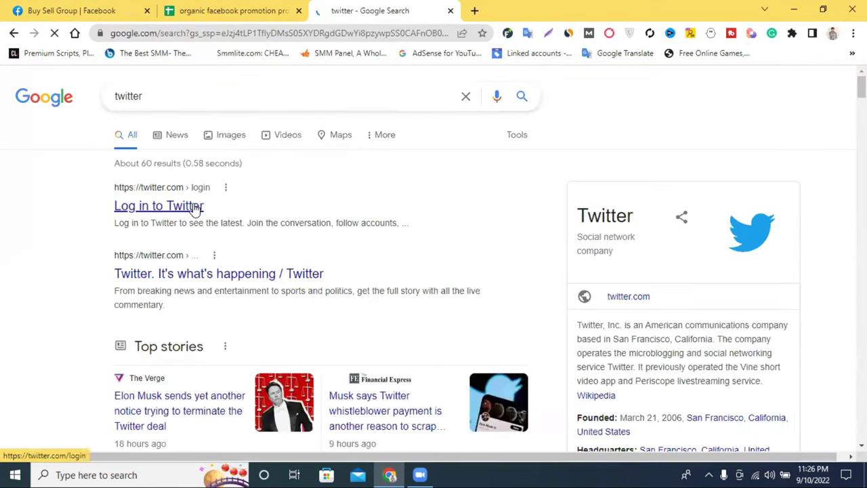
click(195, 207)
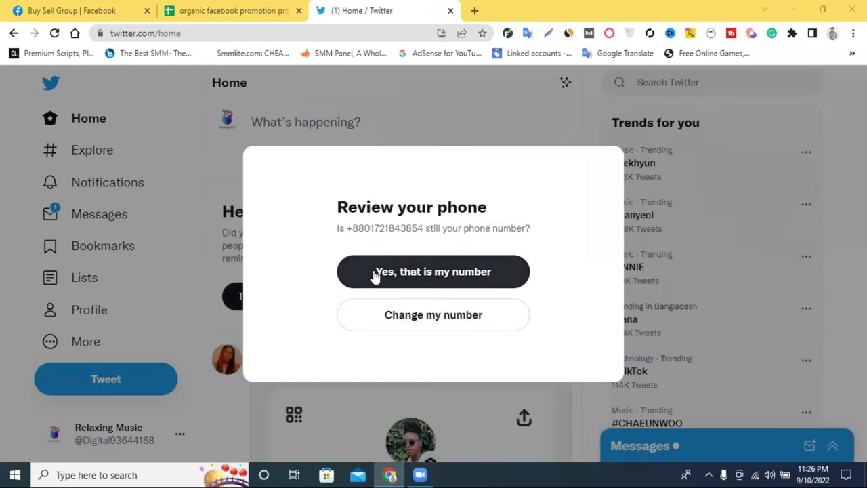
click(375, 275)
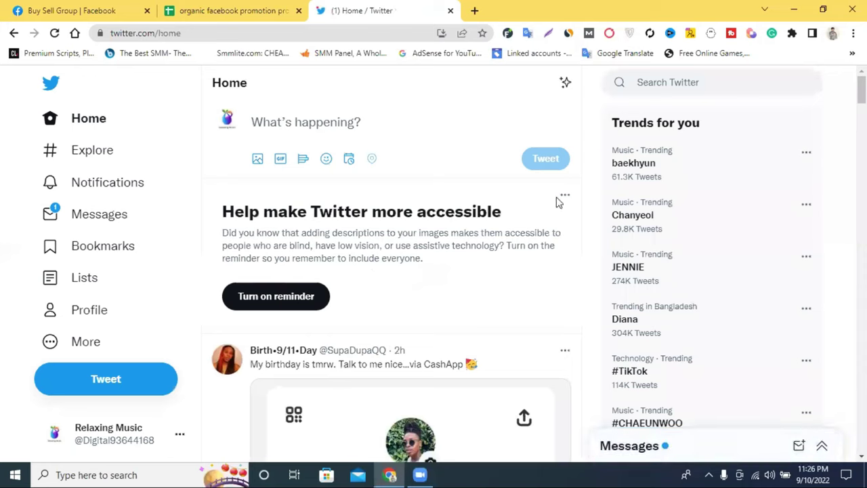
click(667, 85)
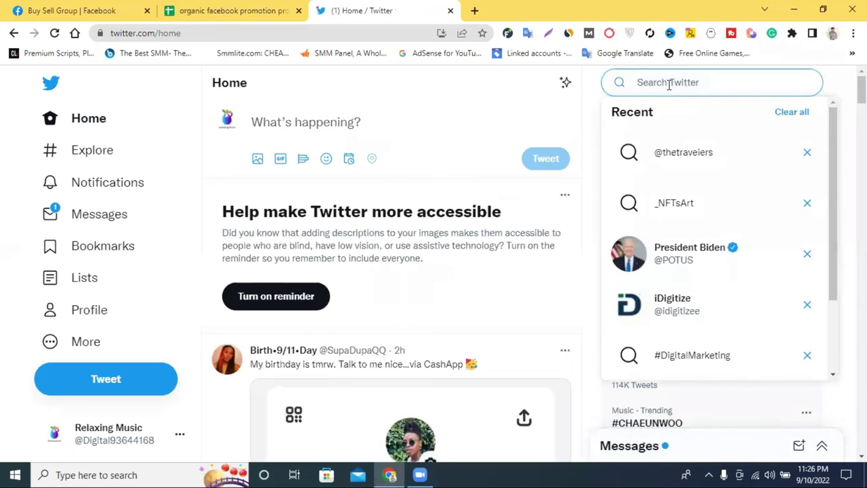
click(677, 254)
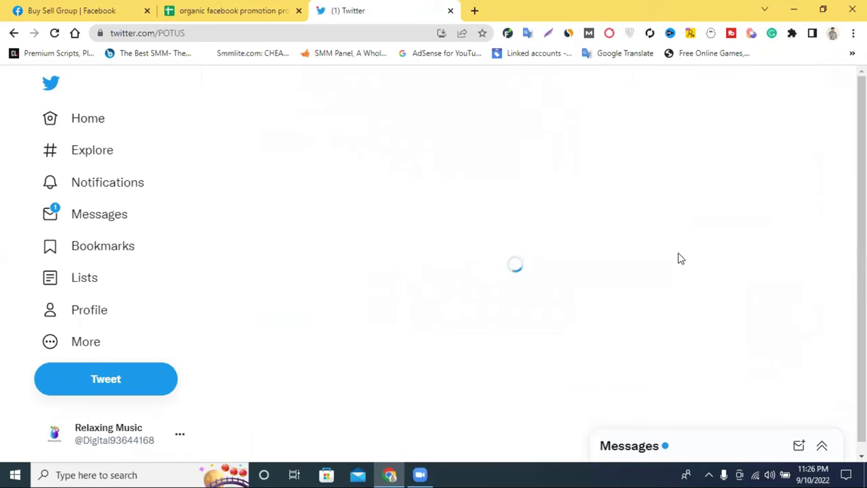
scroll(528, 298, down, 1)
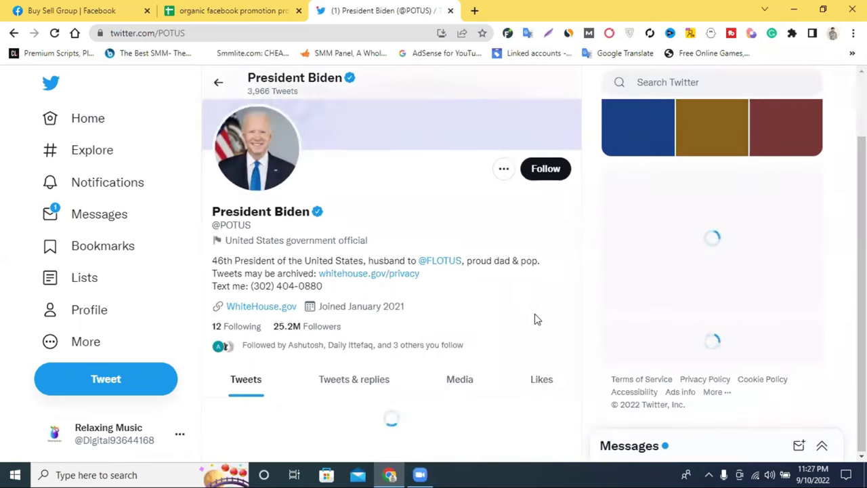
scroll(535, 318, down, 5)
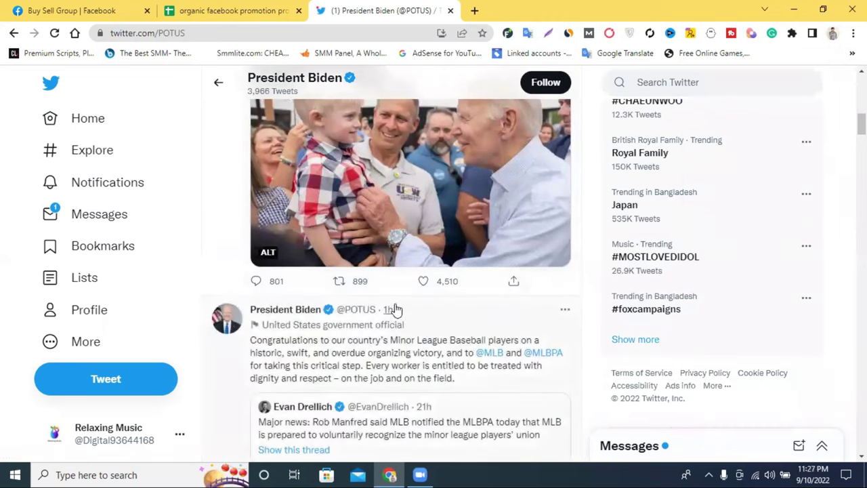
Step: Start a quote tweet of President Biden's tweet with the child photo and paste the copied spreadsheet link as its comment
click(338, 282)
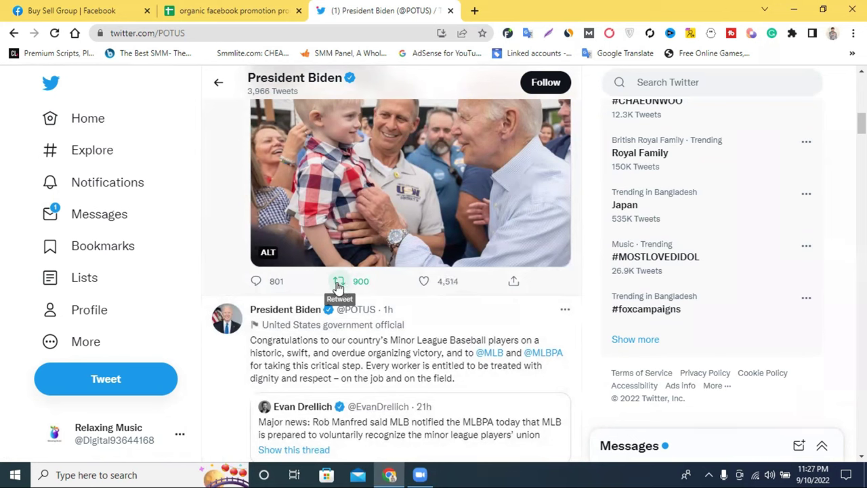
click(338, 285)
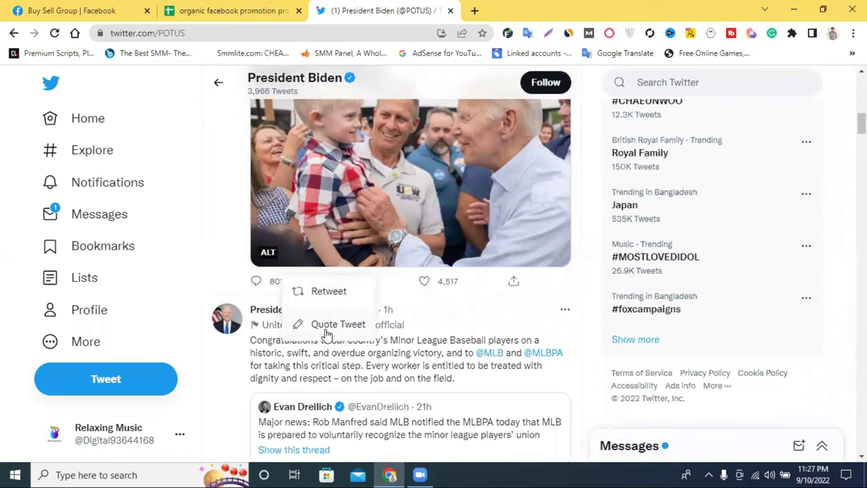
click(340, 326)
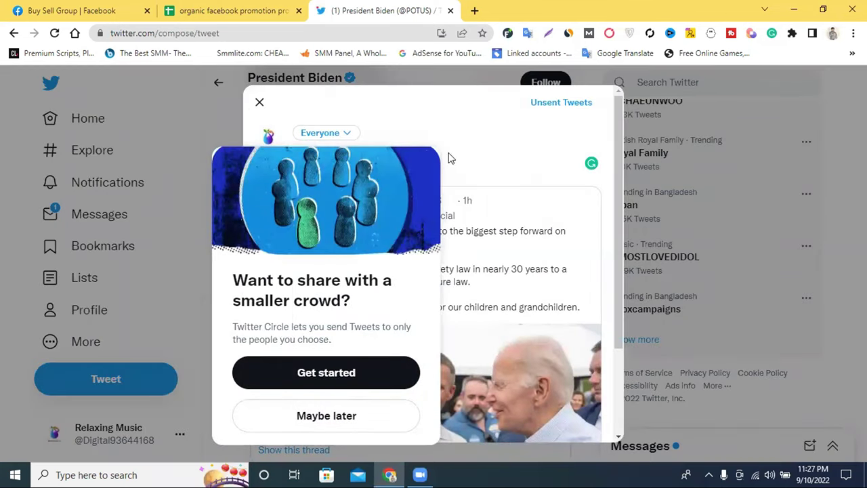
click(353, 368)
click(353, 368)
right_click(346, 165)
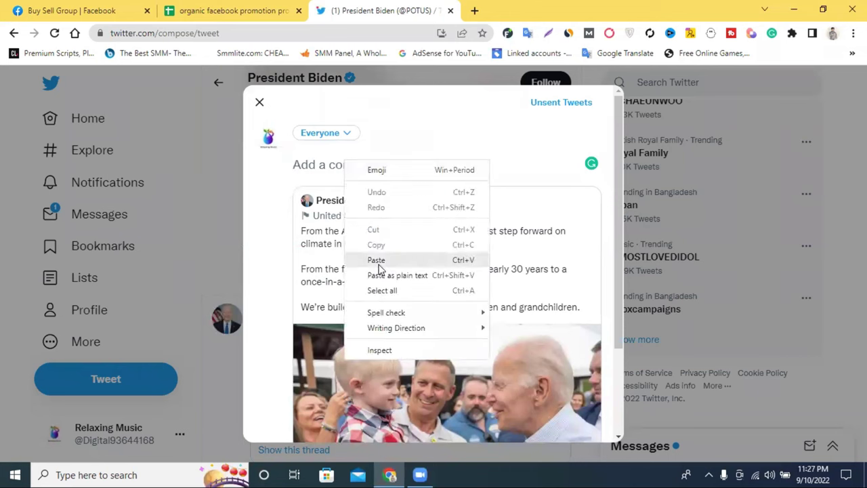
click(377, 263)
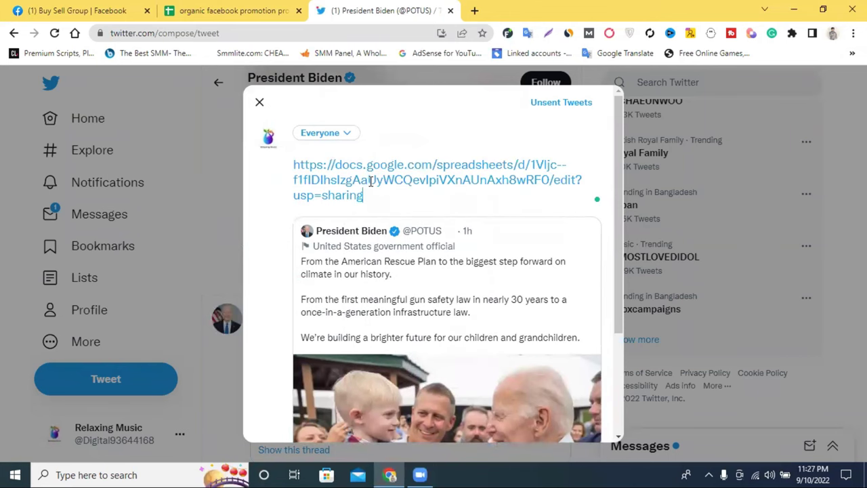
Step: Copy the full children's potty description with its Buy Now link from the shared post in the Facebook Buy Sell Group
click(232, 10)
click(98, 11)
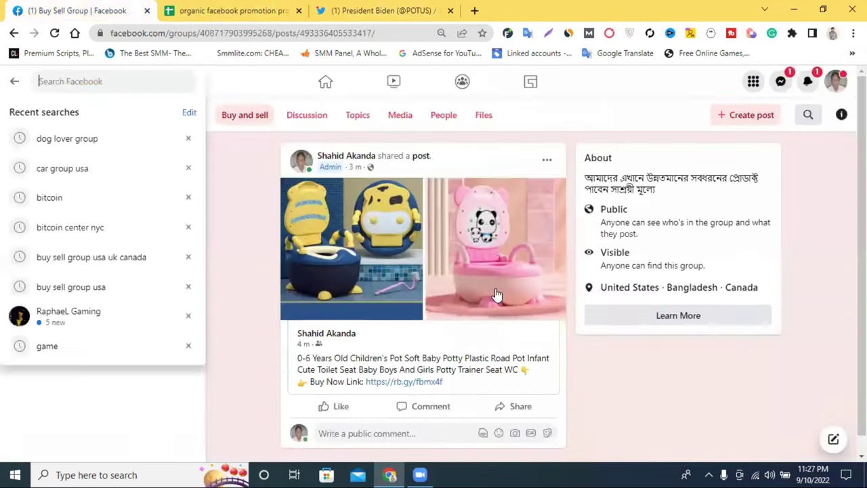
drag(447, 385, 298, 357)
right_click(350, 364)
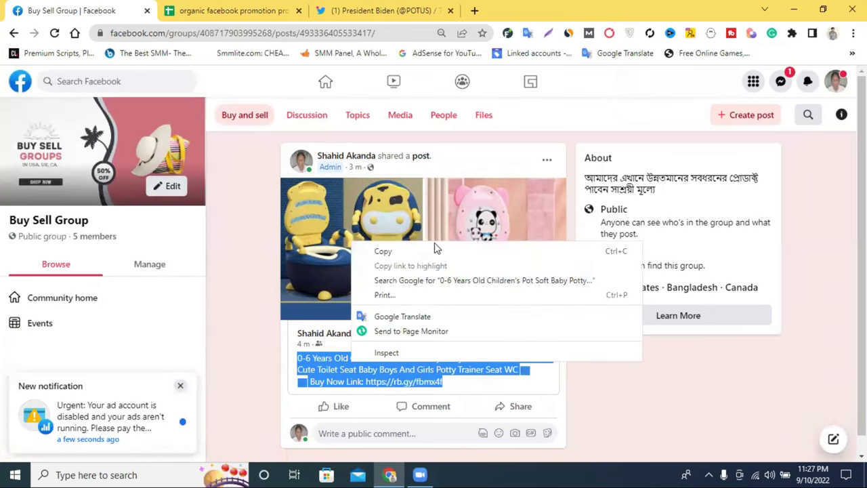
click(435, 245)
Step: Replace the spreadsheet link in the Twitter quote tweet with the copied potty description and Buy Now link
click(217, 10)
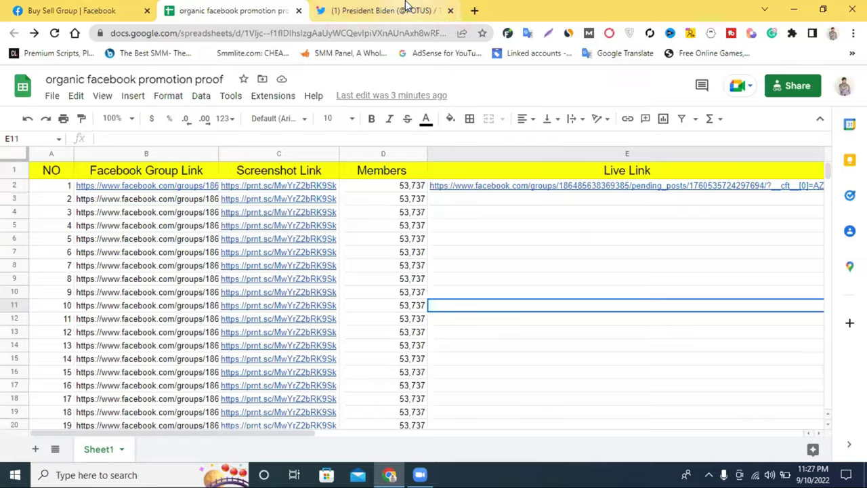
click(366, 10)
drag(361, 195, 294, 165)
right_click(374, 181)
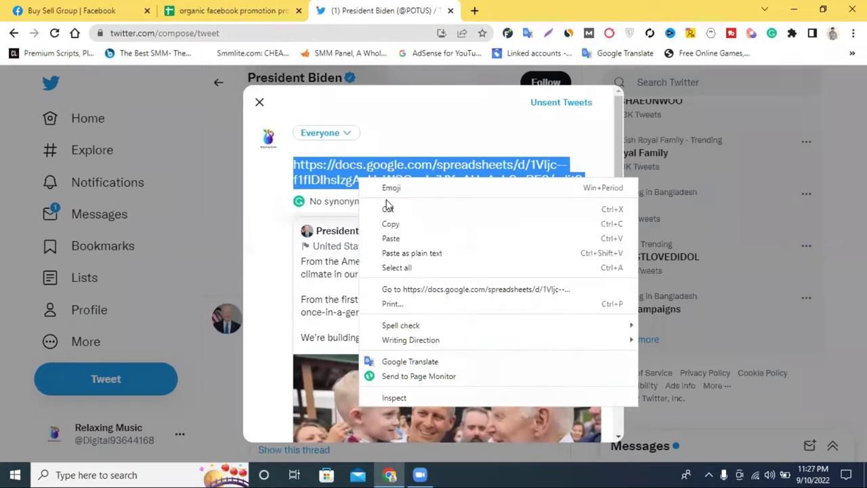
click(390, 237)
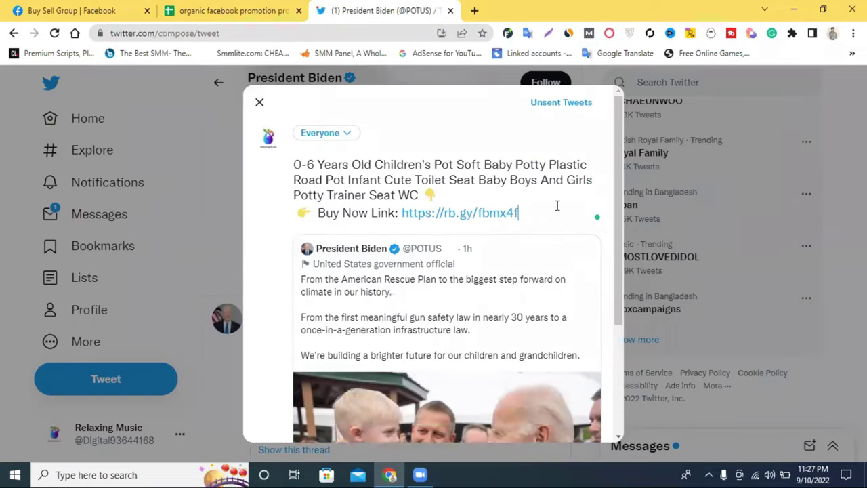
Step: Attach both of today's potty images from the Downloads folder to the quote tweet and send it
scroll(556, 206, down, 2)
scroll(557, 210, up, 1)
scroll(546, 218, down, 3)
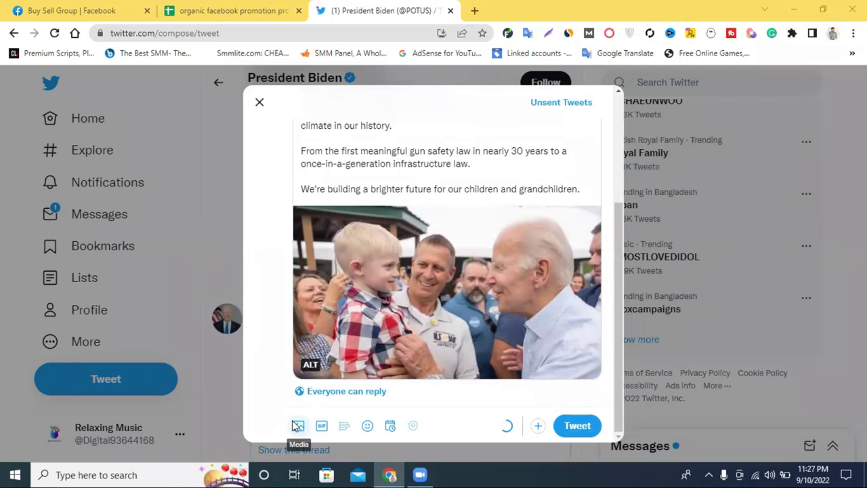
click(297, 426)
click(192, 120)
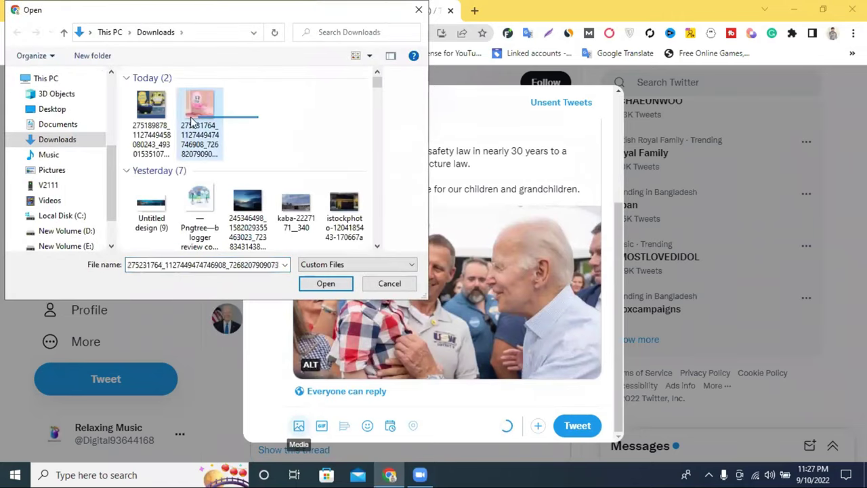
ctrl+click(154, 126)
click(331, 287)
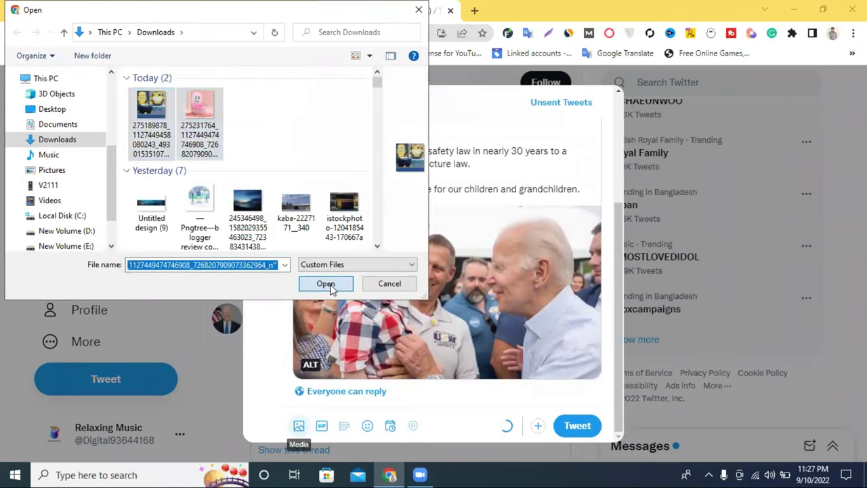
click(574, 427)
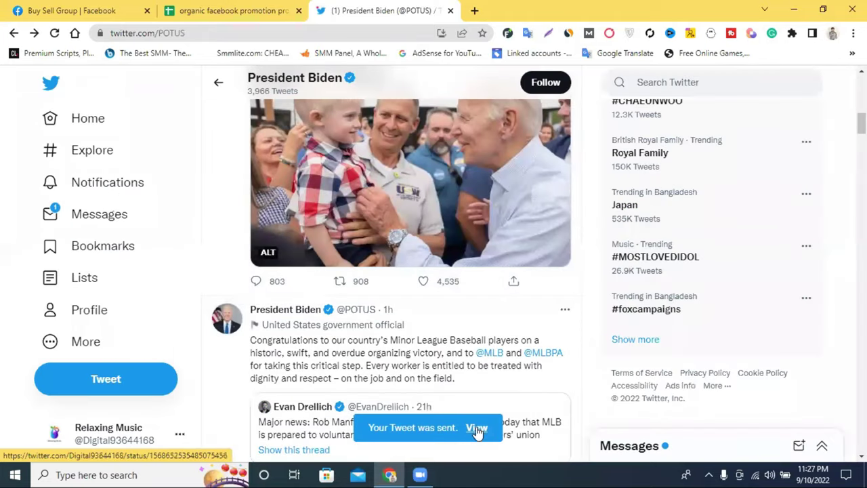
Step: Open the sent tweet and review its potty text, images and the quoted President Biden tweet
click(477, 428)
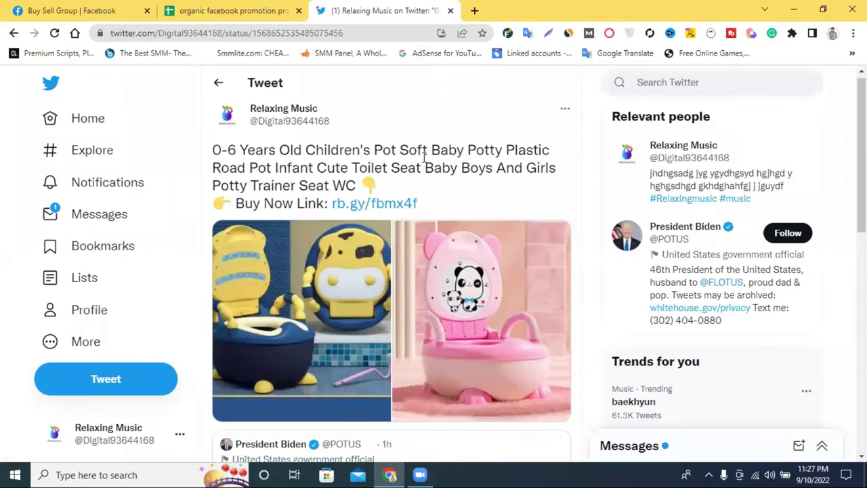
scroll(427, 162, down, 3)
scroll(436, 164, down, 2)
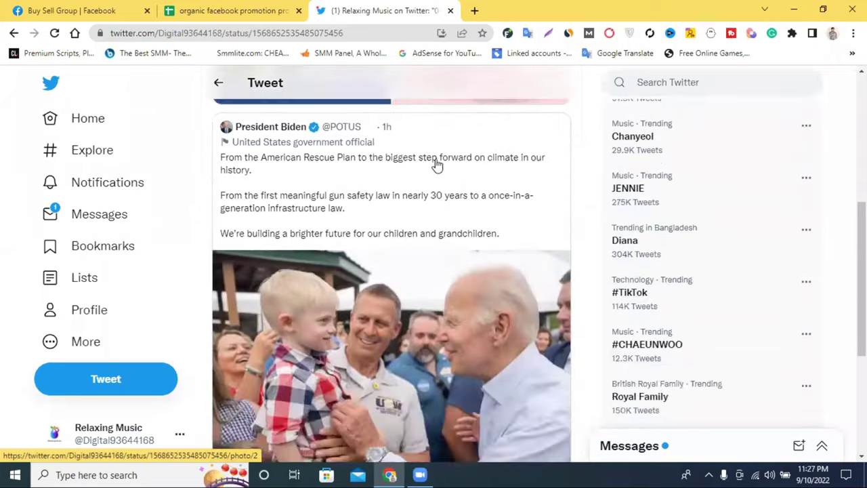
scroll(435, 165, up, 5)
Step: Open the account's own profile and view the new potty quote tweet in its timeline
click(89, 313)
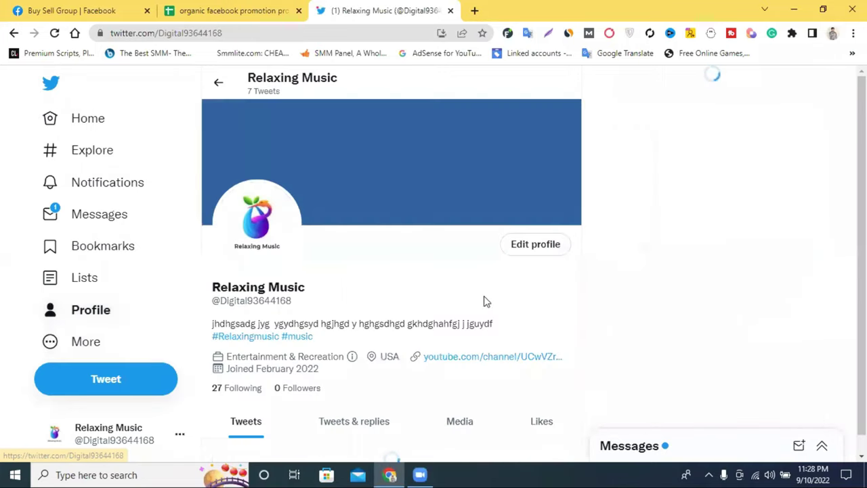
scroll(484, 300, down, 2)
scroll(337, 258, down, 3)
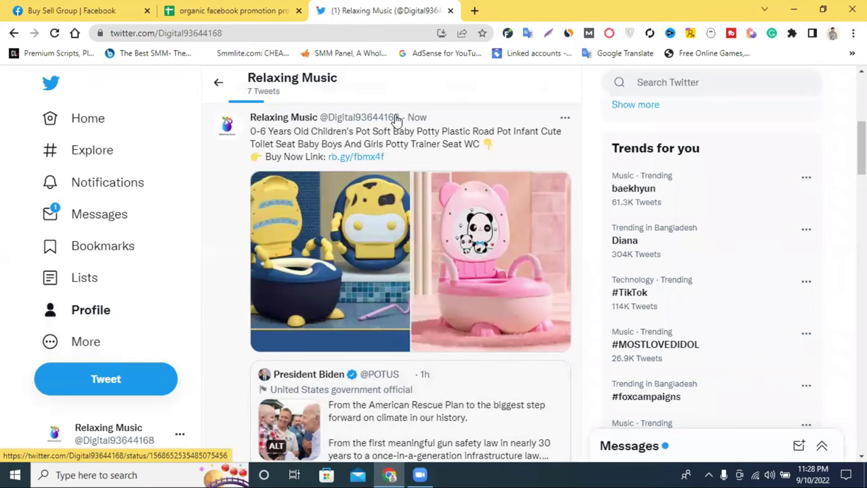
scroll(402, 130, up, 1)
scroll(343, 350, down, 1)
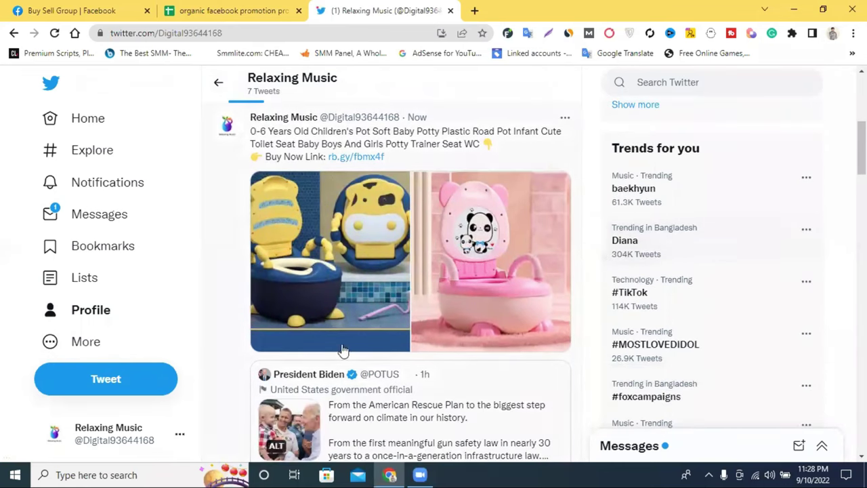